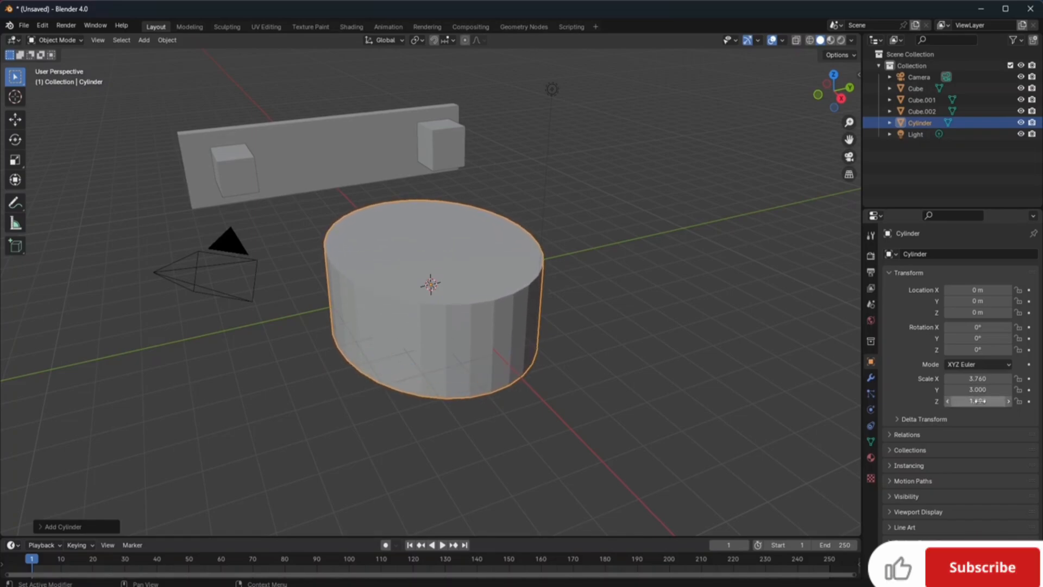
Step: Select the camera and set its X location to 11.119 m
{"action": "left_click", "coordinate": [624, 131]}
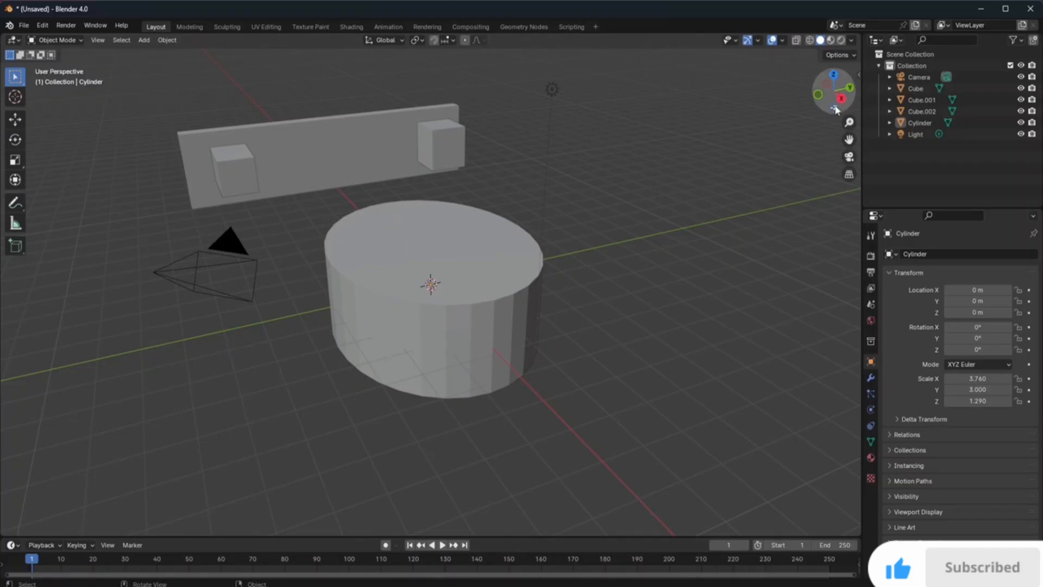
{"action": "left_click_drag", "start_coordinate": [834, 88], "coordinate": [544, 103]}
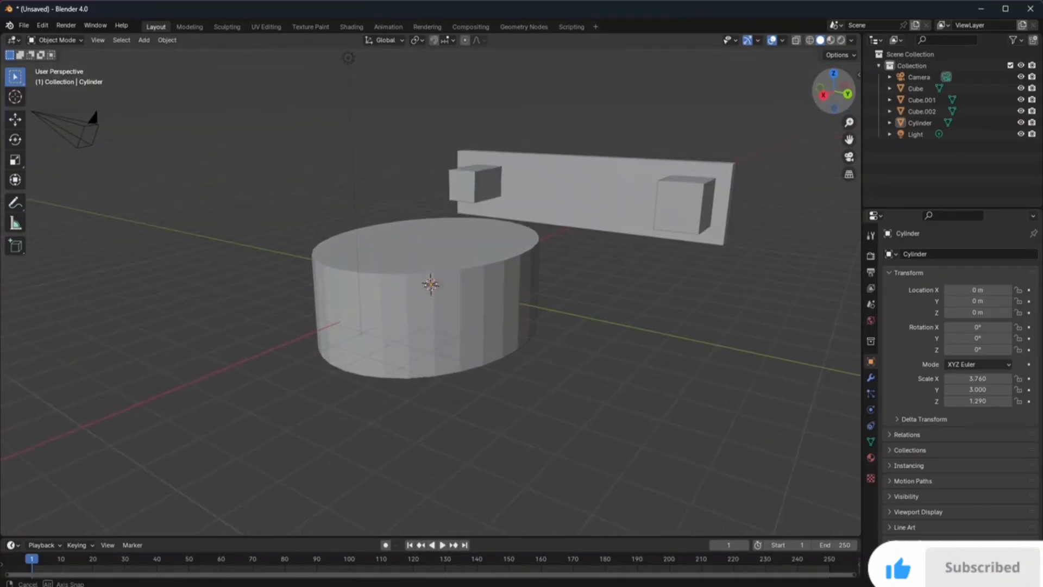
{"action": "left_click", "coordinate": [59, 126]}
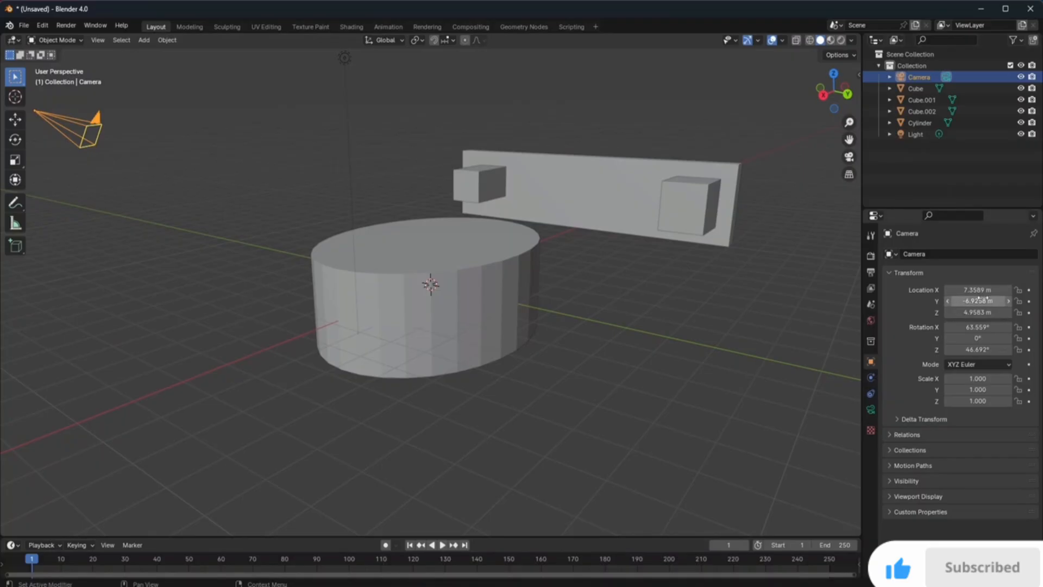
{"action": "left_click_drag", "start_coordinate": [975, 290], "coordinate": [1030, 290]}
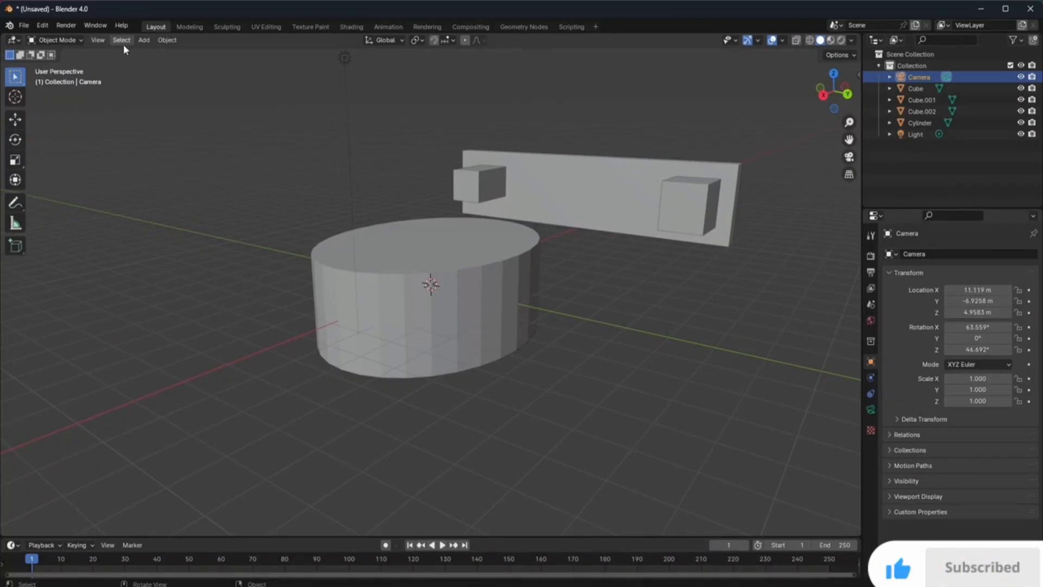
Step: Frame all objects in the viewport, look through the selected camera, and return to the perspective view
{"action": "left_click", "coordinate": [99, 41]}
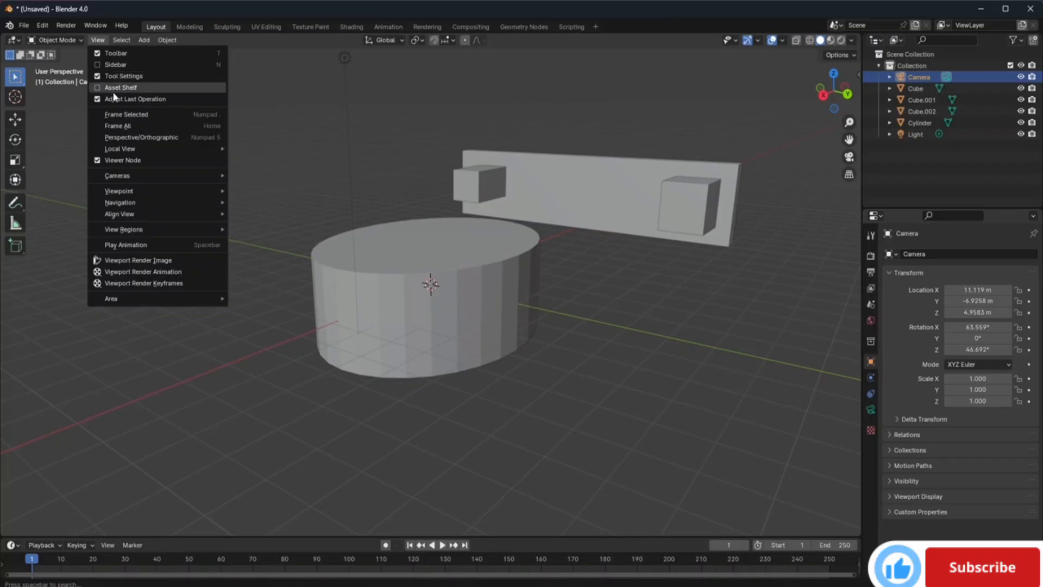
{"action": "left_click", "coordinate": [125, 127]}
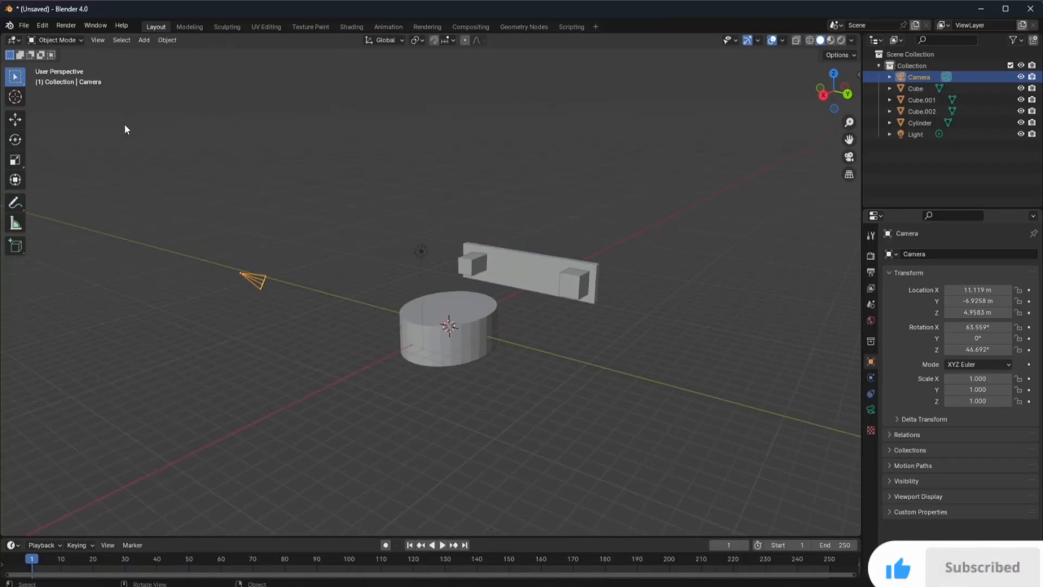
{"action": "left_click", "coordinate": [539, 399]}
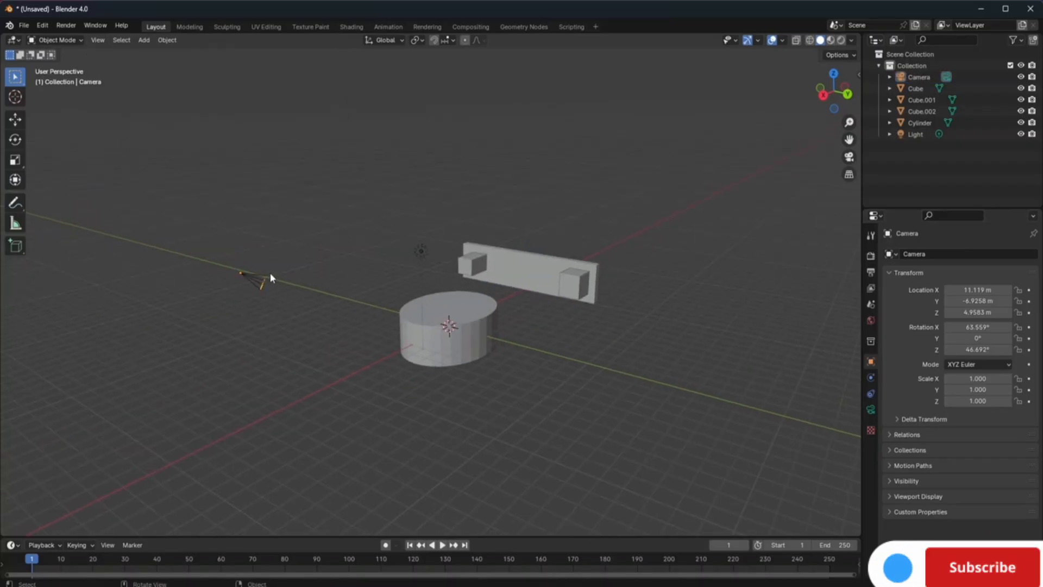
{"action": "left_click", "coordinate": [260, 283]}
{"action": "left_click", "coordinate": [849, 157]}
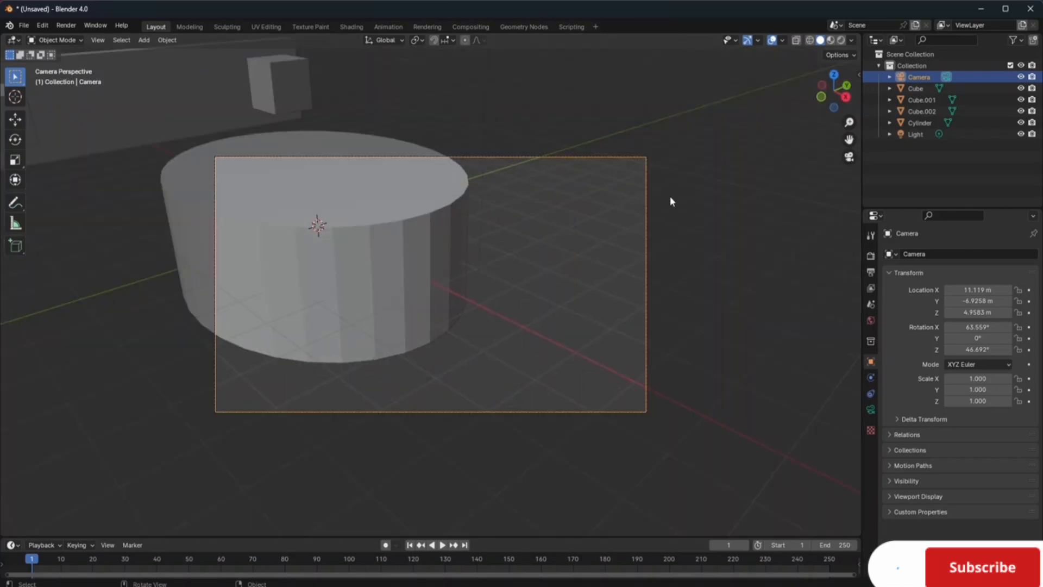
{"action": "left_click", "coordinate": [849, 157]}
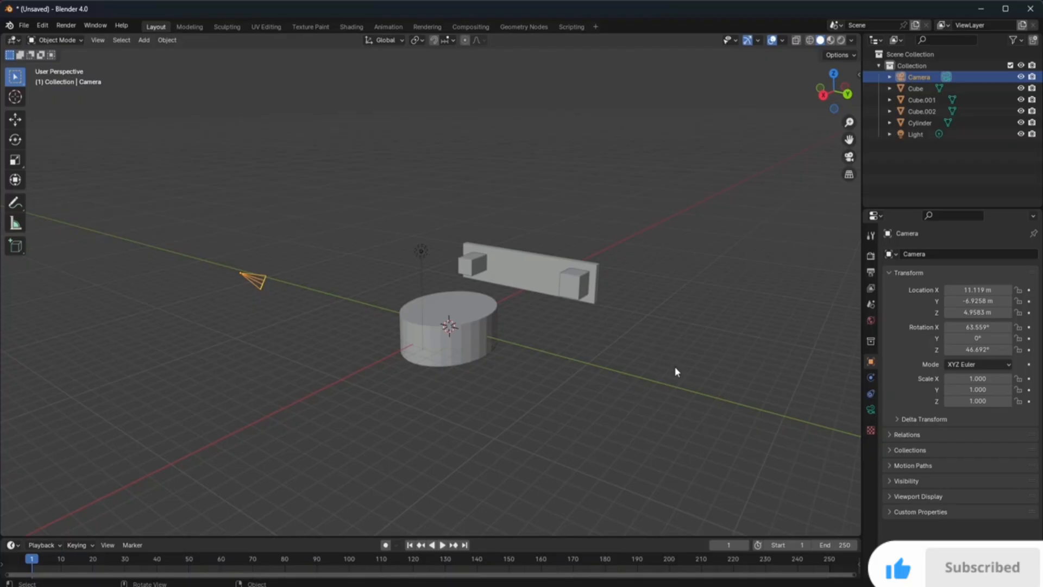
Step: Review the transform orientation options and keep Global
{"action": "key", "text": "comma"}
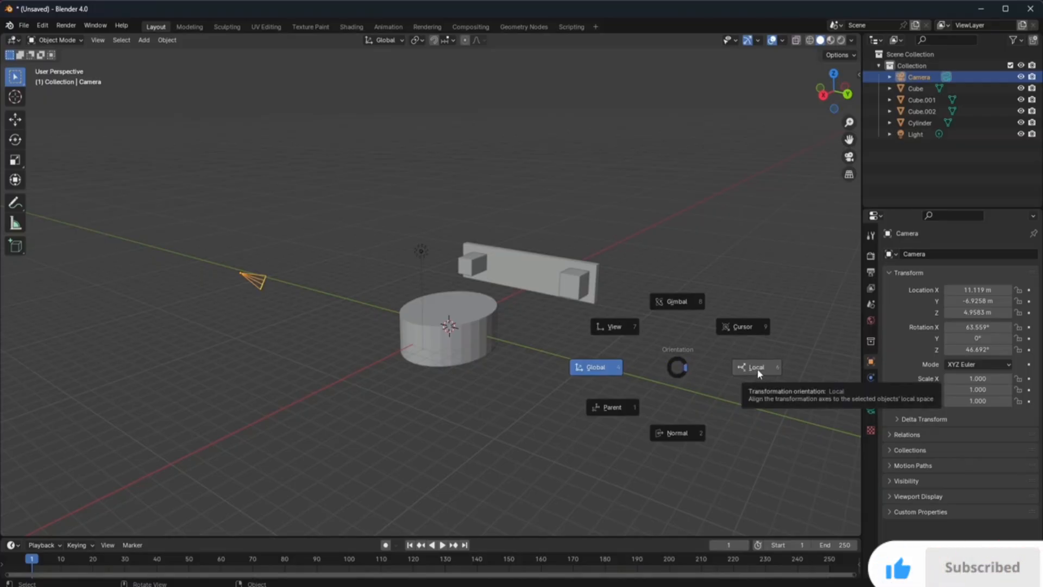
{"action": "left_click", "coordinate": [600, 368]}
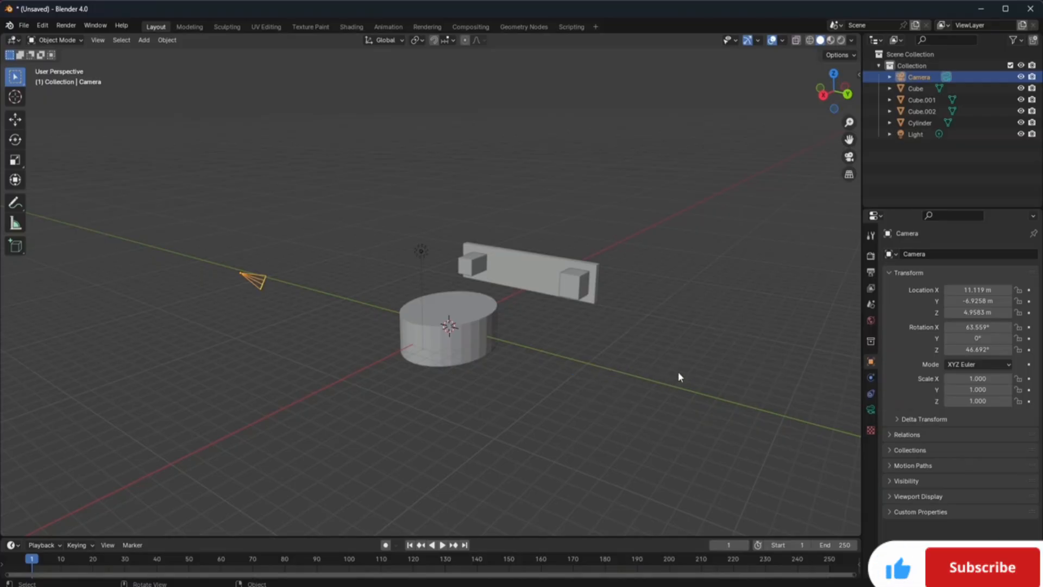
{"action": "left_click", "coordinate": [387, 40]}
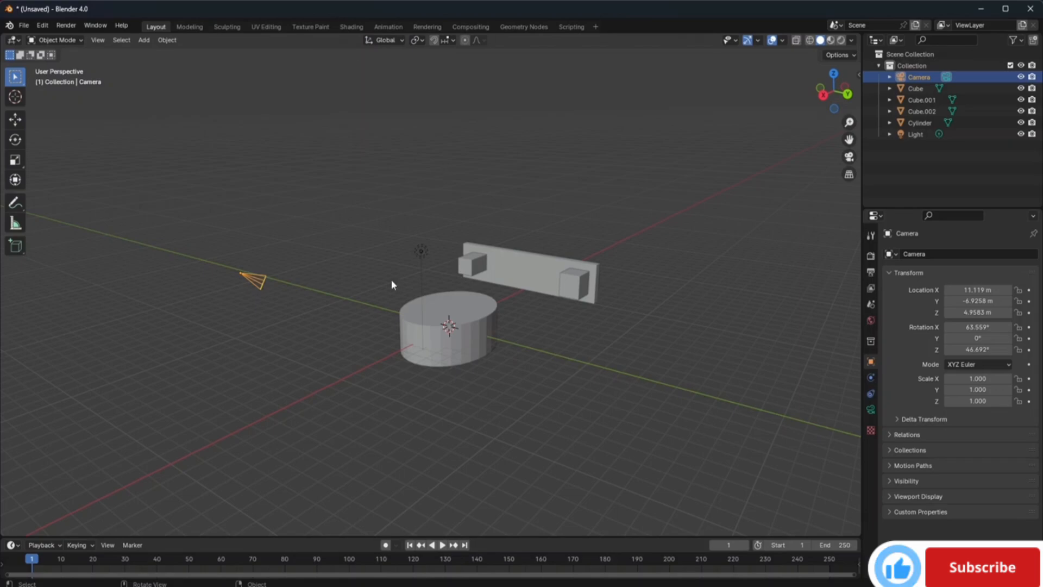
Step: Delete the cylinder, the long slab and the two small cubes, keeping the camera and light
{"action": "left_click", "coordinate": [424, 319]}
{"action": "left_click", "coordinate": [536, 267]}
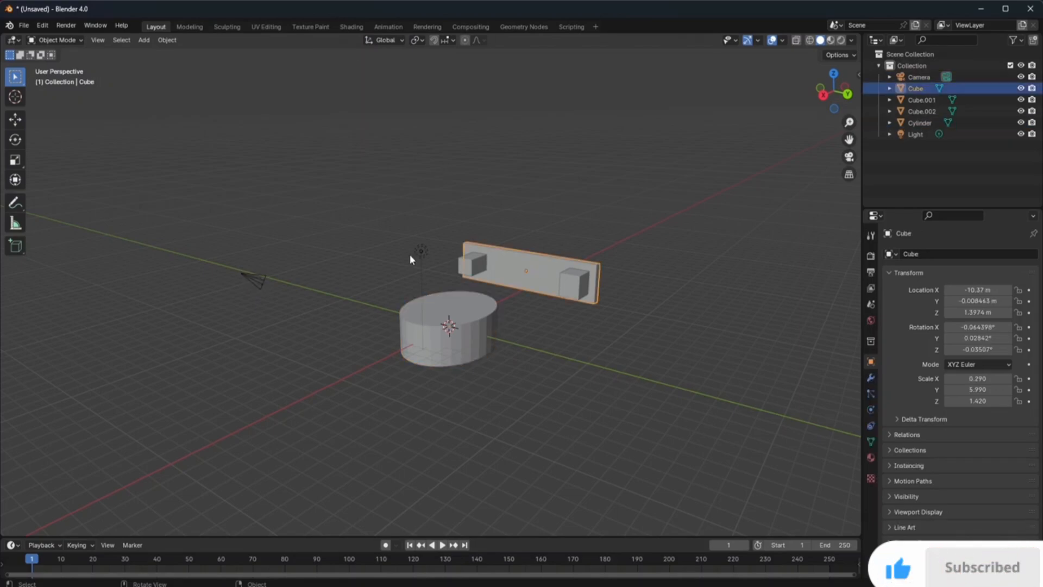
{"action": "left_click_drag", "start_coordinate": [366, 183], "coordinate": [608, 407]}
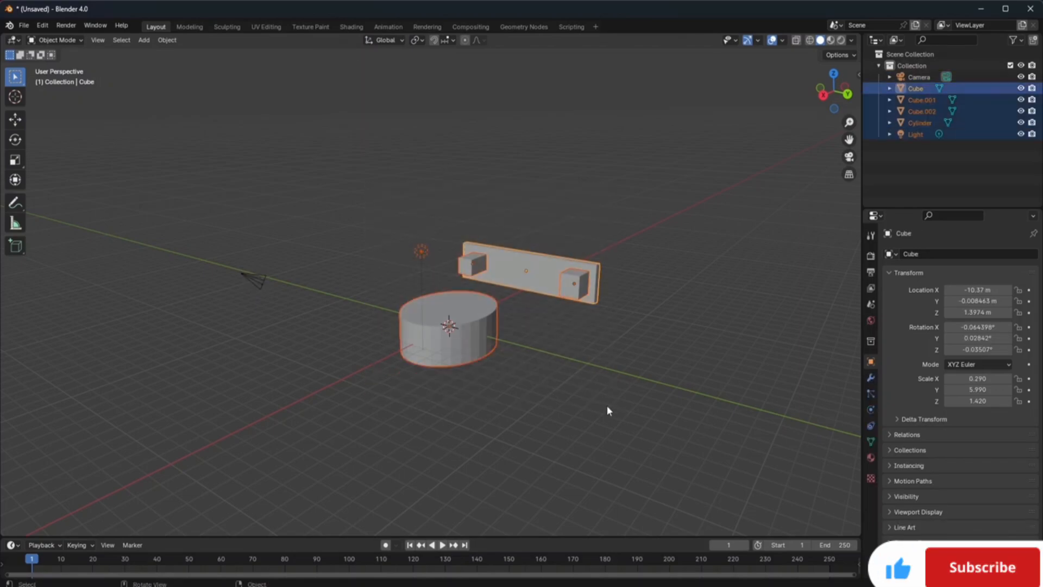
{"action": "left_click", "coordinate": [469, 201]}
{"action": "left_click", "coordinate": [447, 341]}
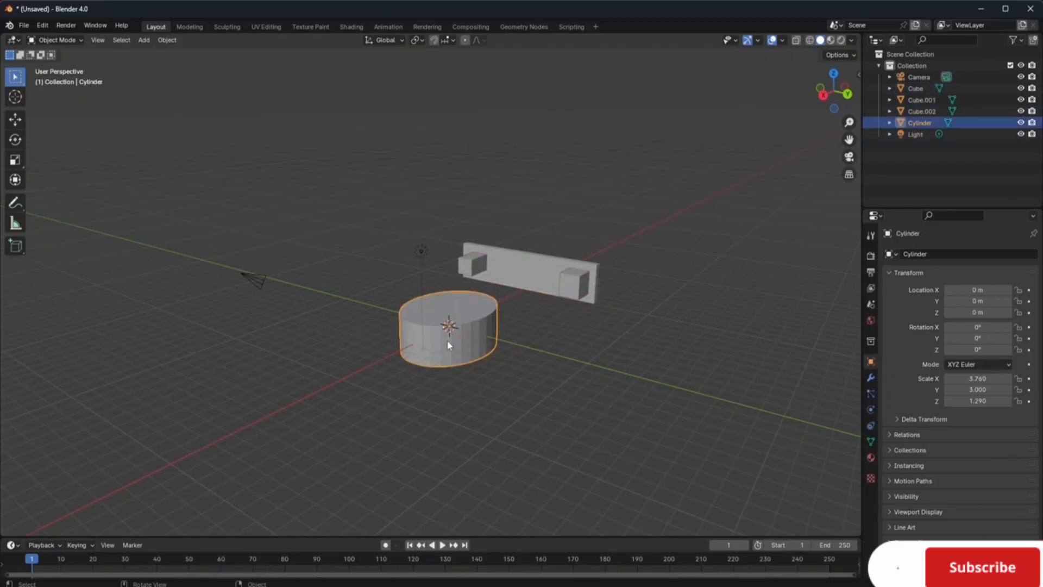
{"action": "key", "text": "Delete"}
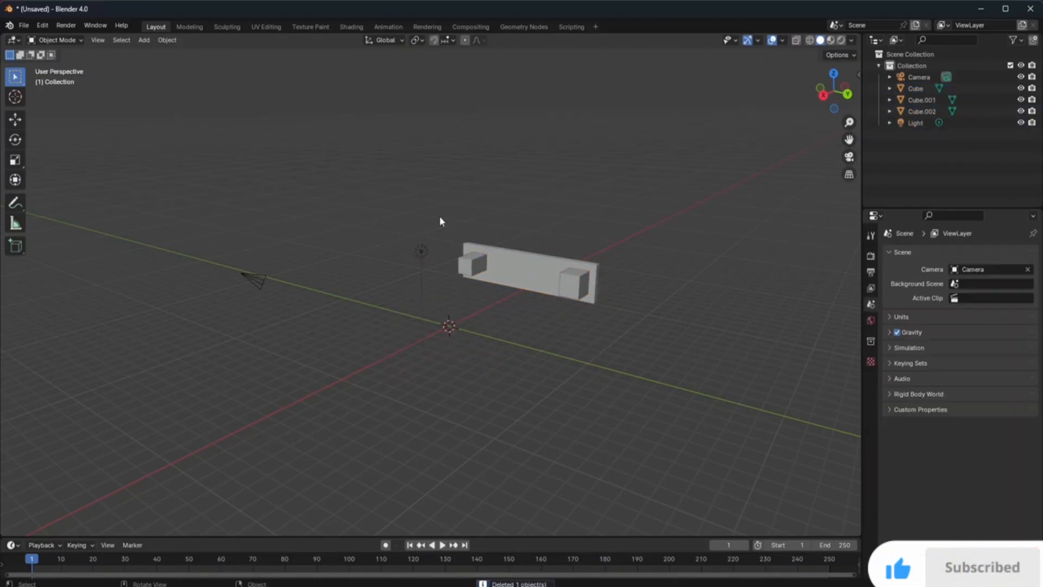
{"action": "left_click_drag", "start_coordinate": [451, 218], "coordinate": [621, 307]}
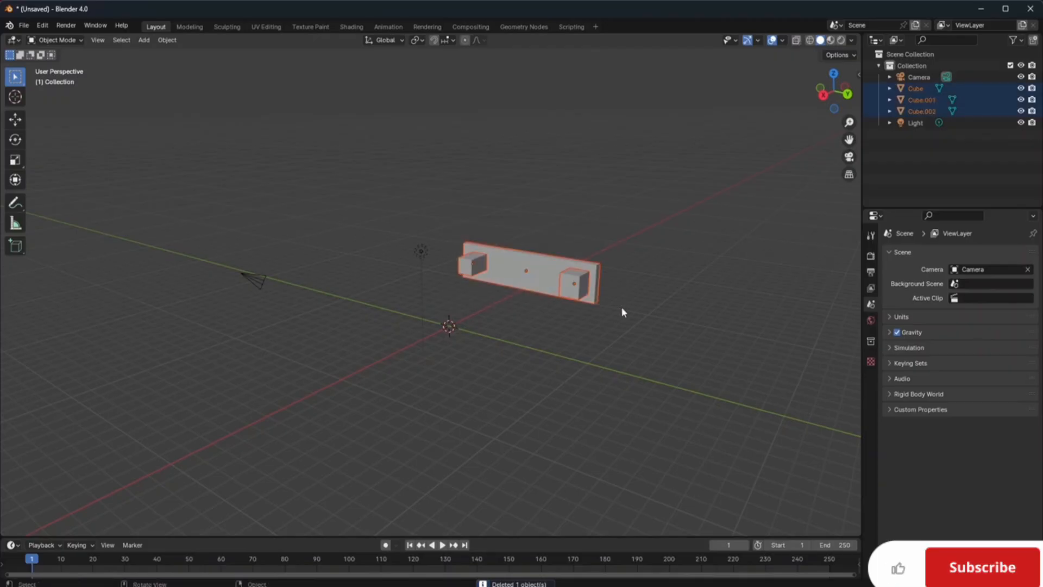
{"action": "key", "text": "Delete"}
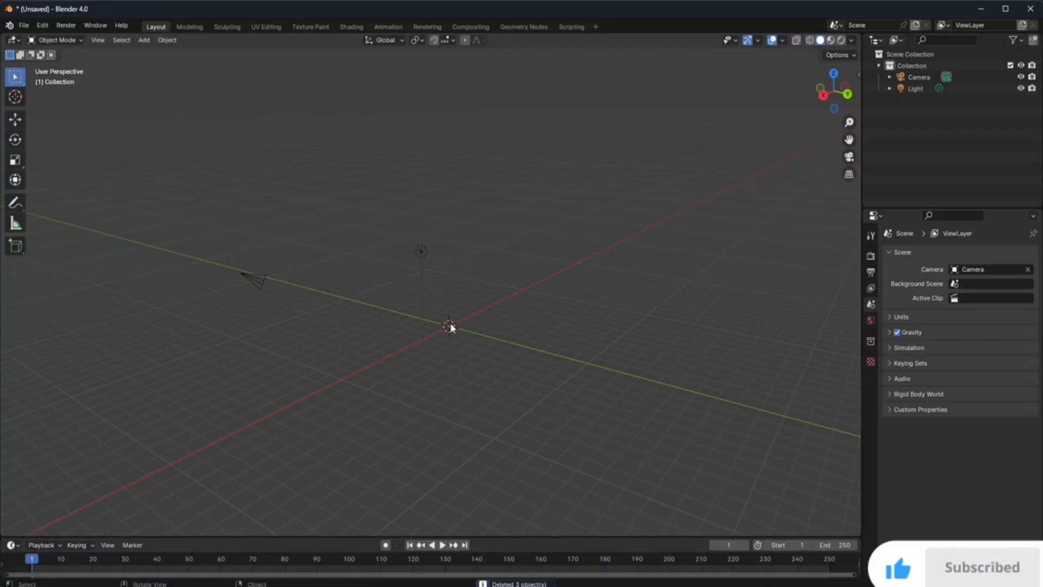
Step: Move the 3D cursor away from the world origin, up and toward the far end of the scene
{"action": "left_click", "coordinate": [12, 95]}
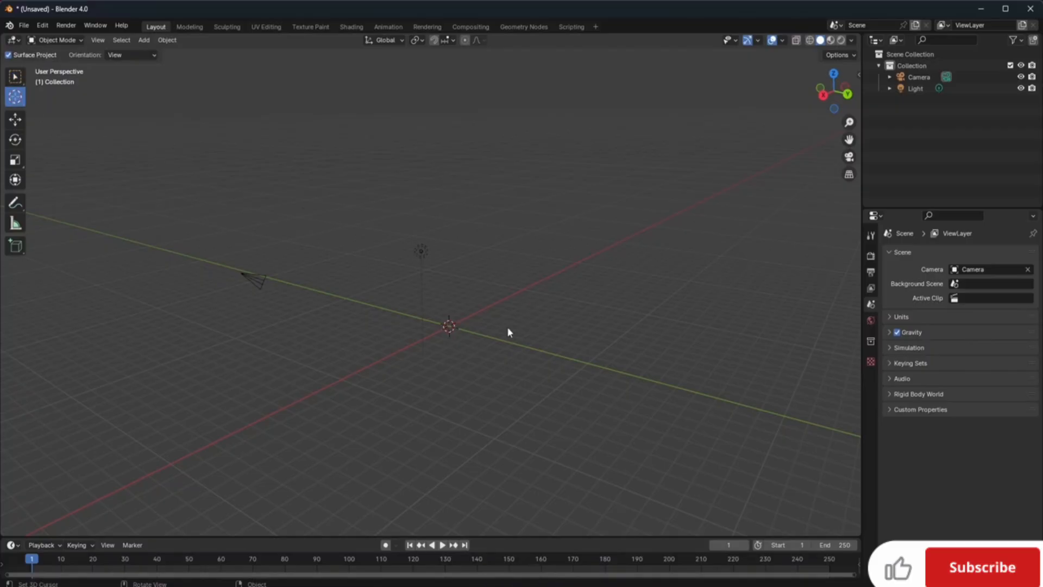
{"action": "left_click_drag", "start_coordinate": [450, 326], "coordinate": [574, 260]}
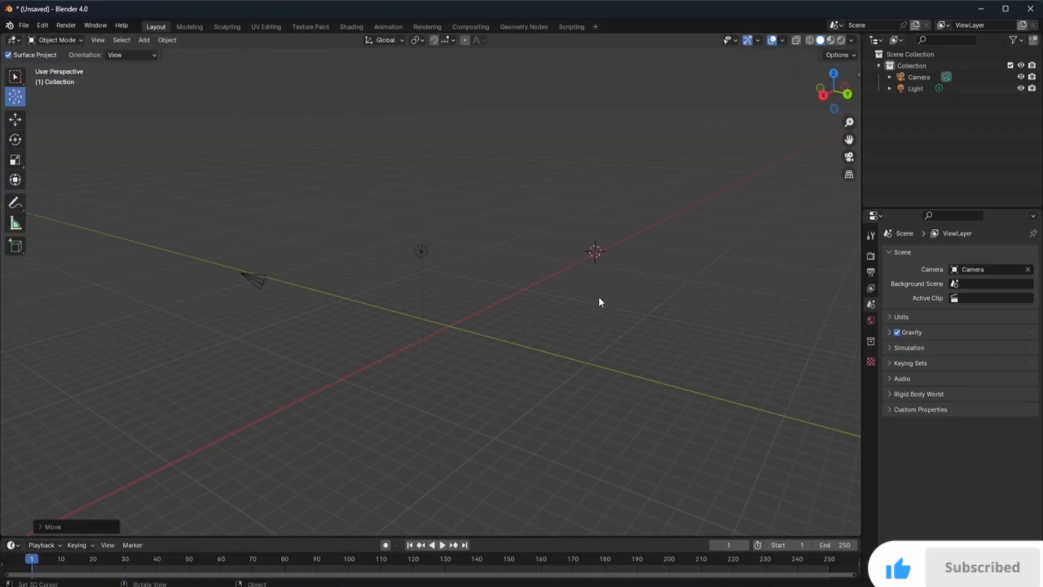
{"action": "left_click", "coordinate": [600, 252]}
Step: Add a cylinder mesh at the 3D cursor
{"action": "key", "text": "shift+a"}
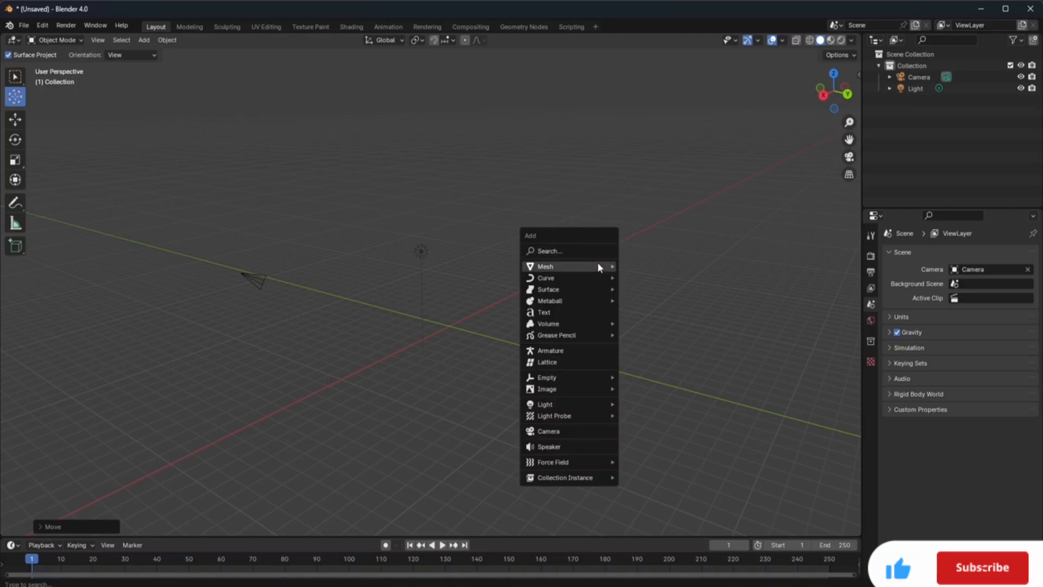
{"action": "mouse_move", "coordinate": [599, 267]}
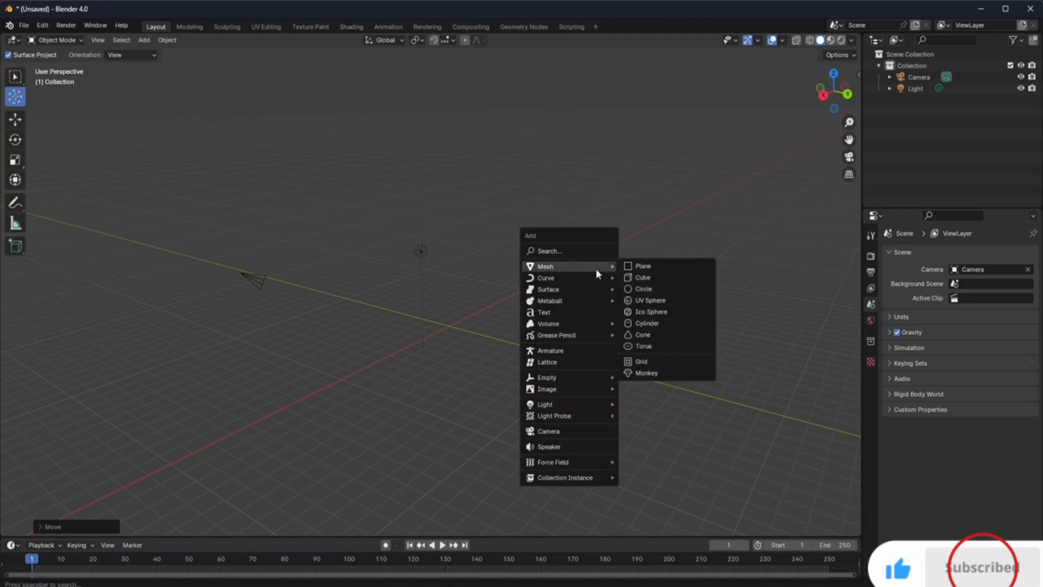
{"action": "left_click", "coordinate": [647, 323]}
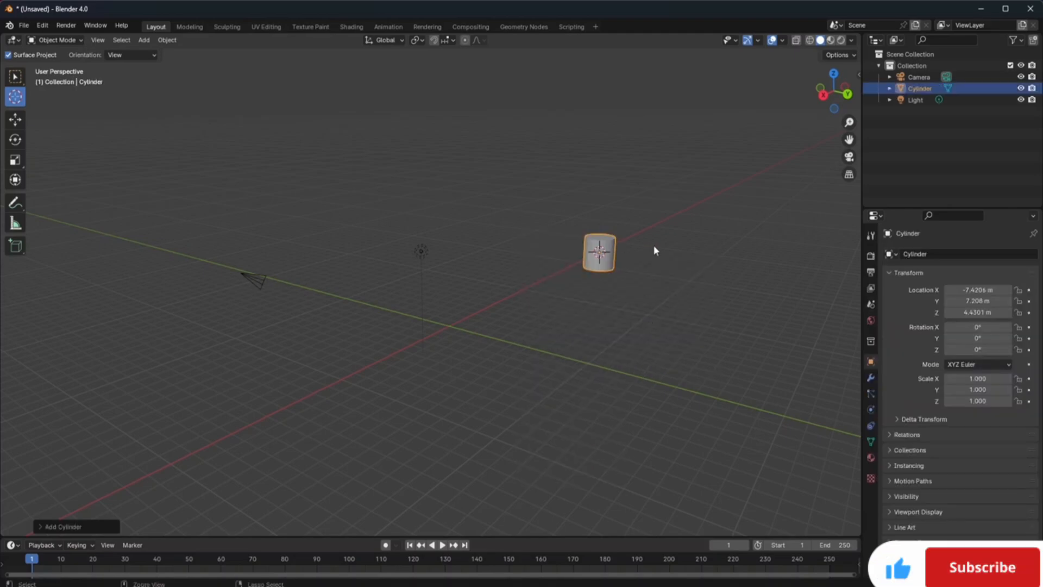
Step: Reposition the 3D cursor slightly below the cylinder's origin
{"action": "scroll", "coordinate": [653, 245], "scroll_direction": "up", "scroll_amount": 3}
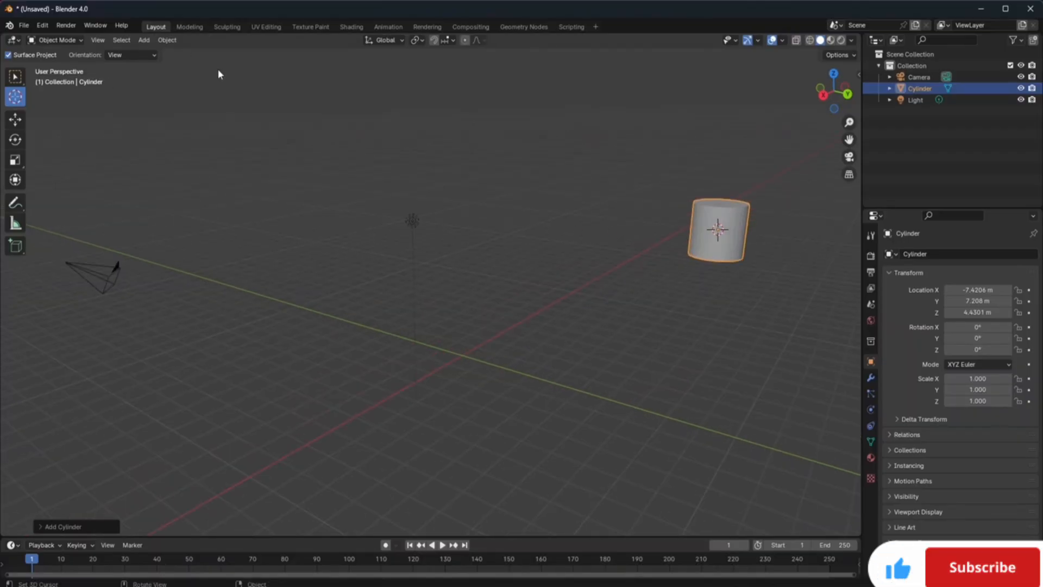
{"action": "left_click_drag", "start_coordinate": [849, 140], "coordinate": [692, 154]}
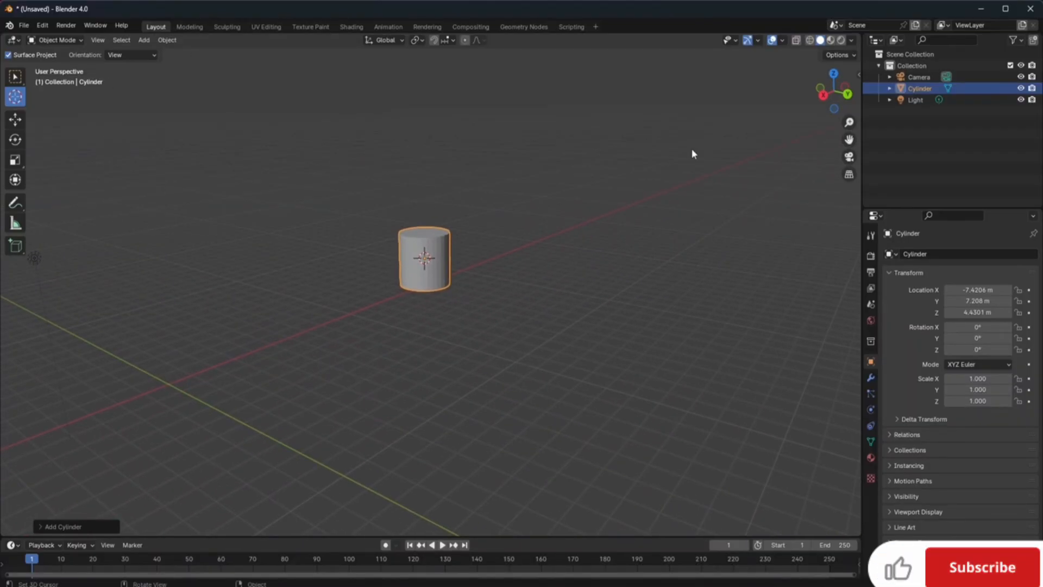
{"action": "left_click", "coordinate": [428, 261]}
{"action": "left_click_drag", "start_coordinate": [426, 259], "coordinate": [423, 262]}
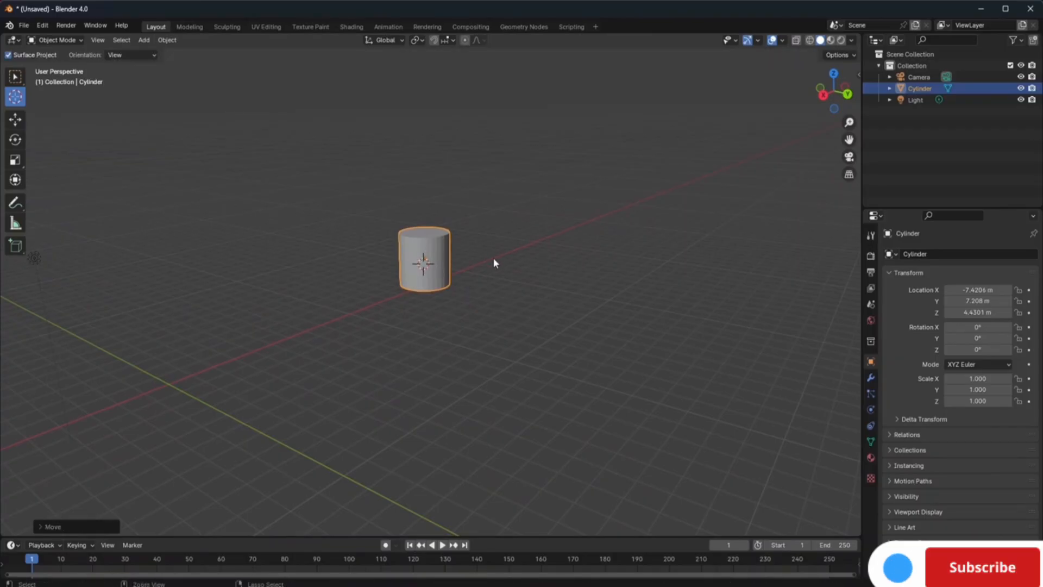
Step: Set the transform orientation to Local and scale the cylinder to X 3.090, Y 3.580 and Z 2.250
{"action": "scroll", "coordinate": [494, 258], "scroll_direction": "up", "scroll_amount": 2}
{"action": "scroll", "coordinate": [494, 259], "scroll_direction": "up", "scroll_amount": 1}
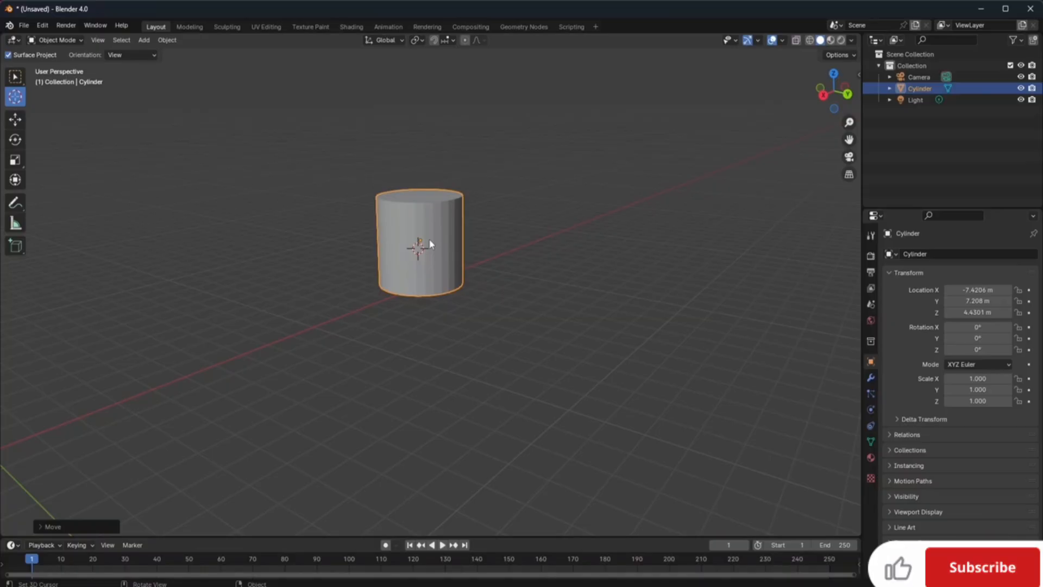
{"action": "left_click", "coordinate": [385, 39]}
{"action": "left_click", "coordinate": [387, 88]}
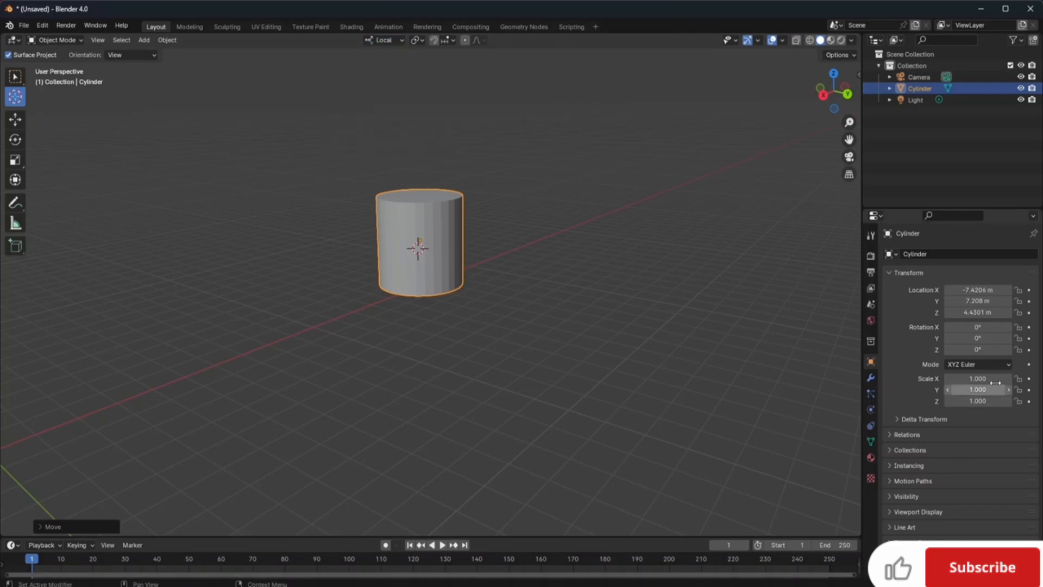
{"action": "left_click_drag", "start_coordinate": [984, 377], "coordinate": [997, 401]}
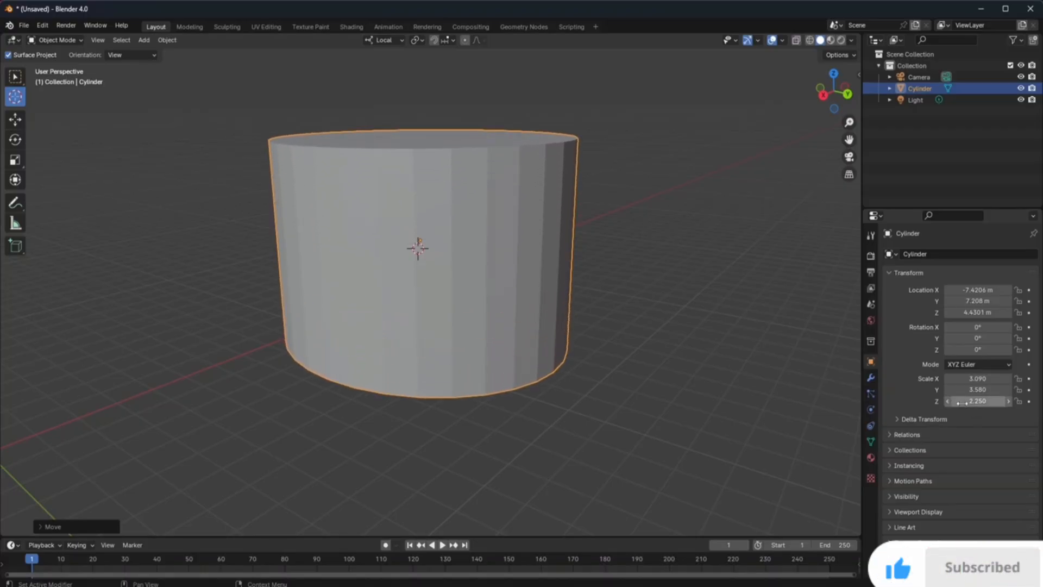
Step: Place the 3D cursor on the enlarged cylinder's side, just below its origin point
{"action": "left_click", "coordinate": [640, 240]}
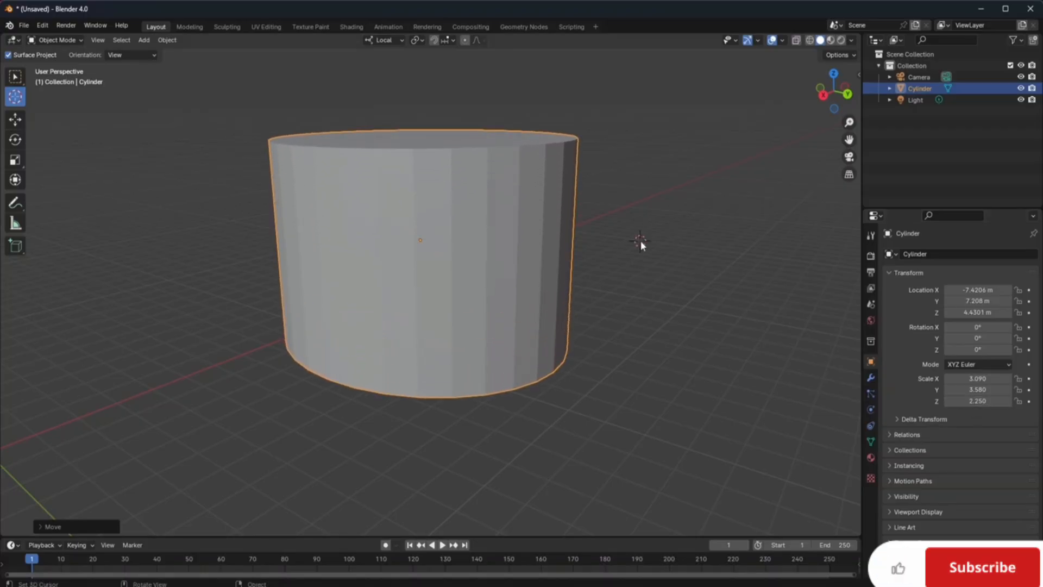
{"action": "left_click", "coordinate": [429, 248]}
{"action": "left_click", "coordinate": [419, 264]}
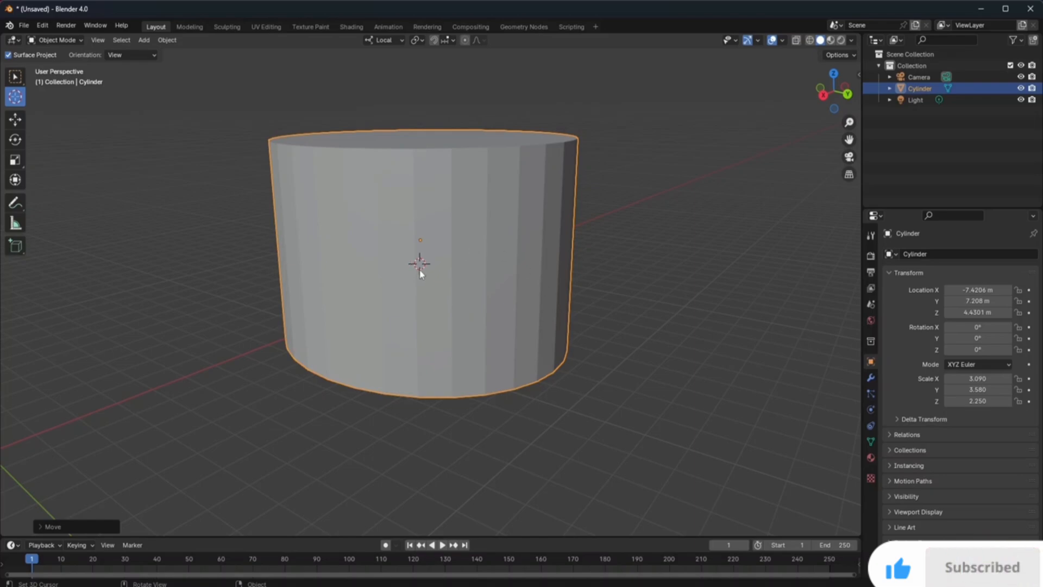
Step: Clear the cylinder's location to return it to the world origin
{"action": "left_click", "coordinate": [168, 40]}
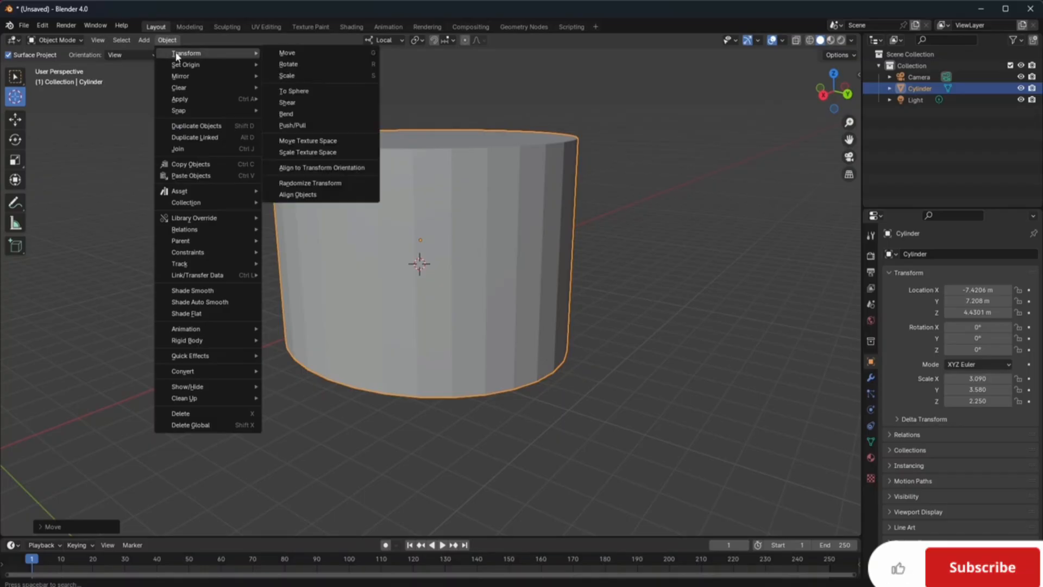
{"action": "mouse_move", "coordinate": [191, 90]}
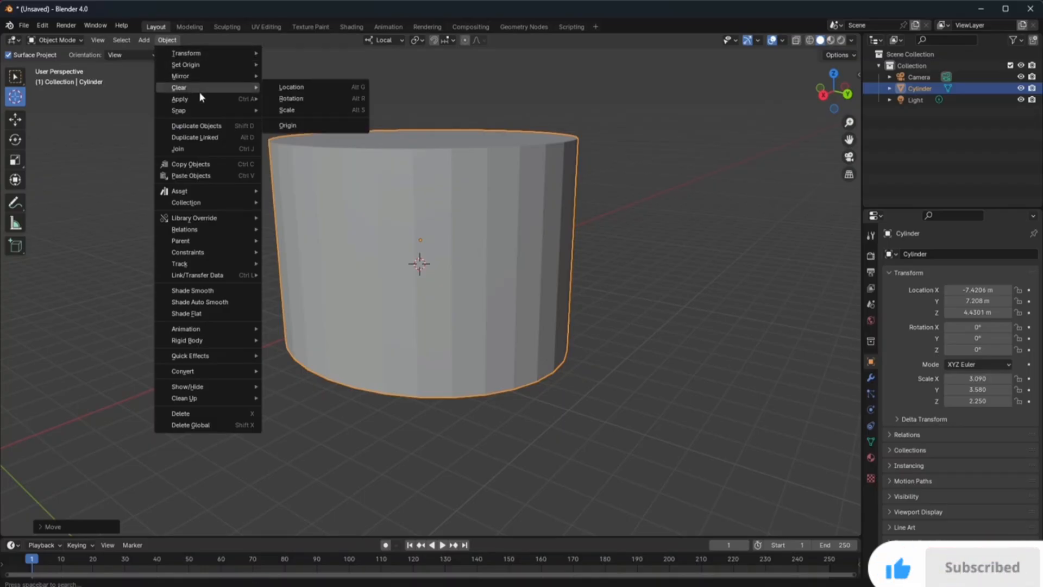
{"action": "left_click", "coordinate": [300, 89]}
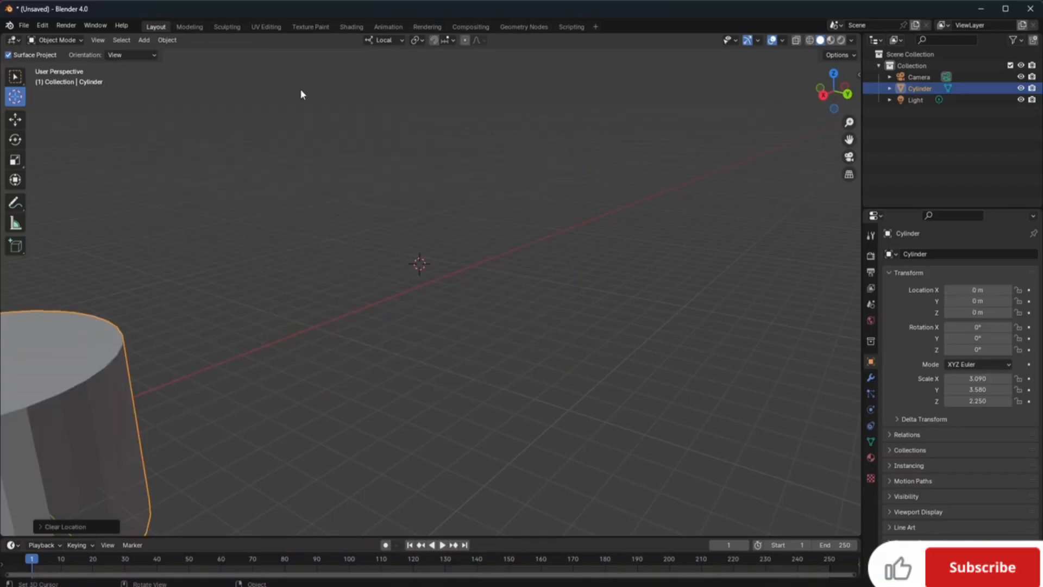
{"action": "scroll", "coordinate": [482, 297], "scroll_direction": "down", "scroll_amount": 4}
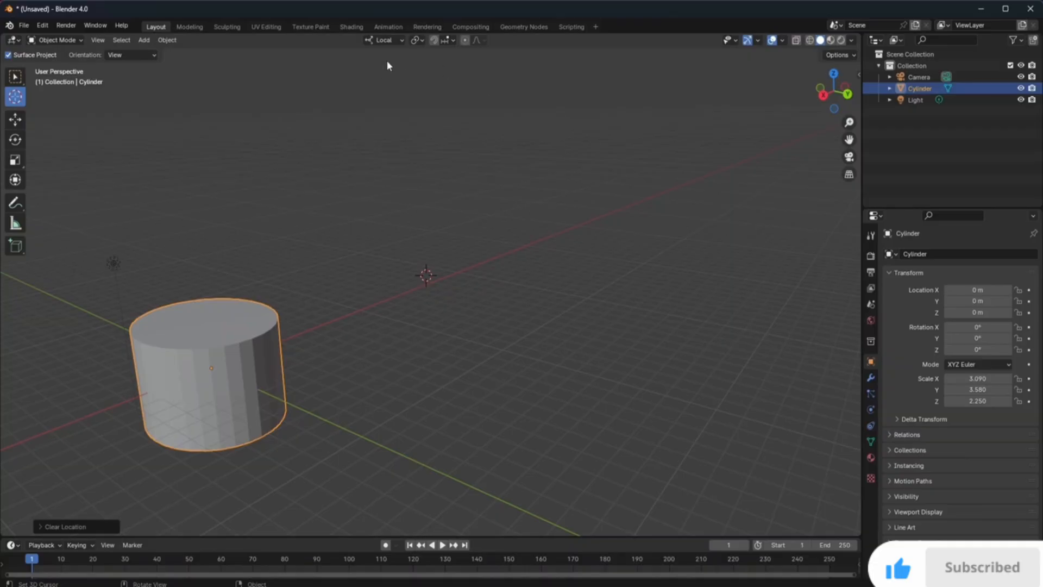
Step: Nudge the 3D cursor on the open grid and undo the clearing of the cylinder's location
{"action": "left_click", "coordinate": [387, 41]}
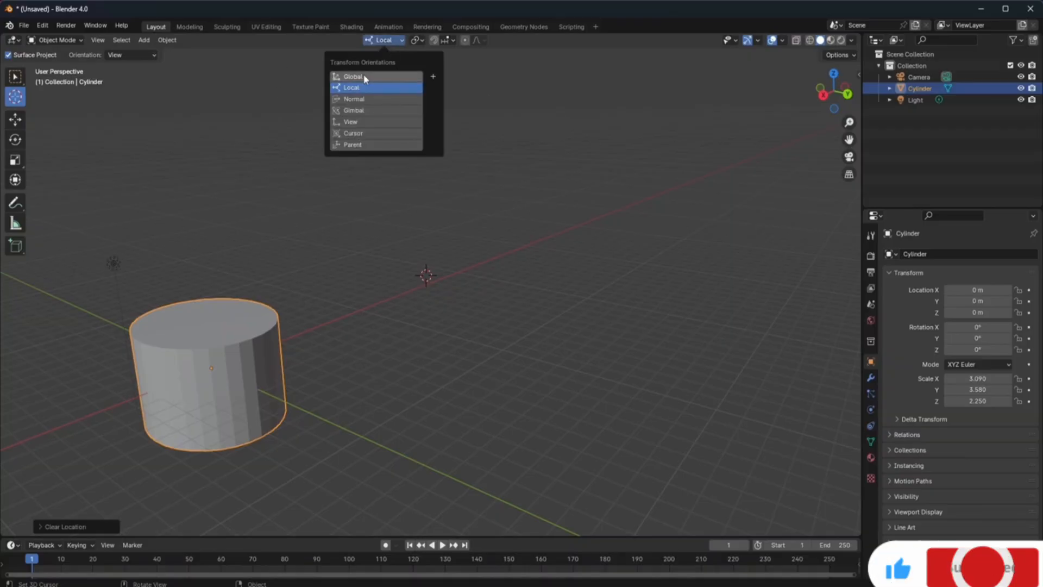
{"action": "left_click", "coordinate": [426, 315]}
{"action": "left_click", "coordinate": [416, 266]}
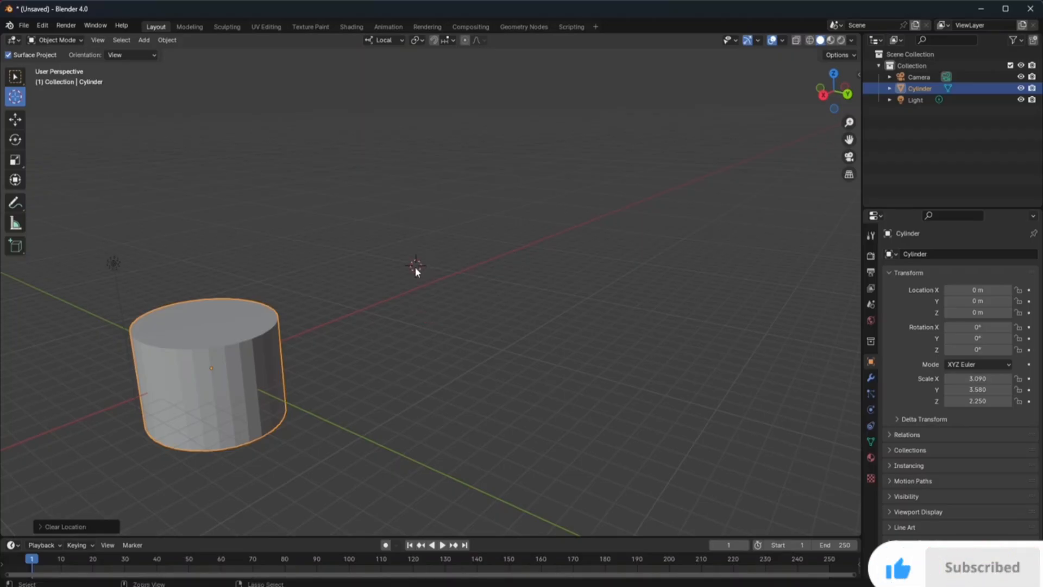
{"action": "key", "text": "ctrl+z"}
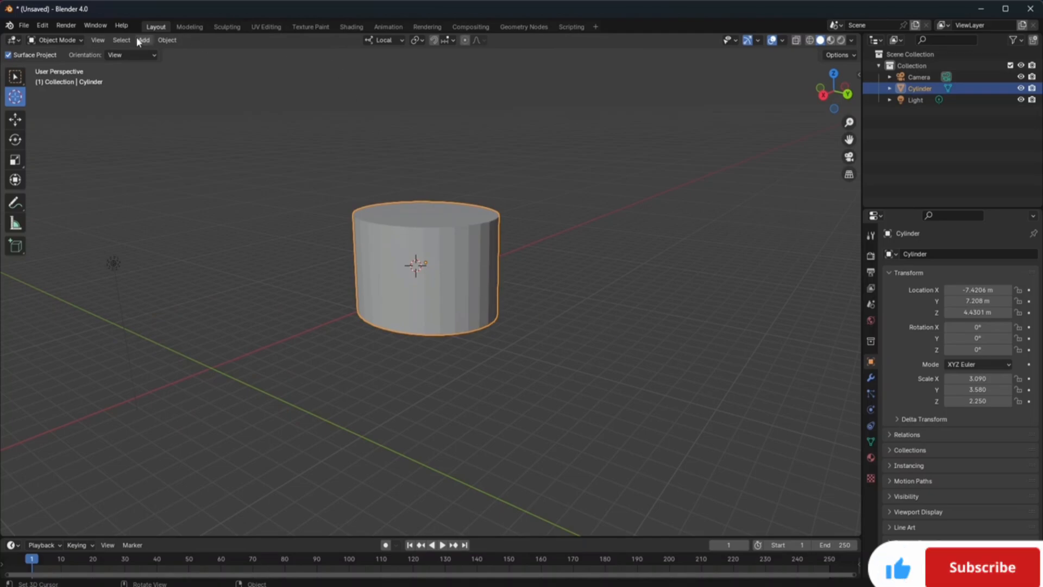
Step: Apply the cylinder's location so its current position becomes the zero location
{"action": "left_click", "coordinate": [166, 43]}
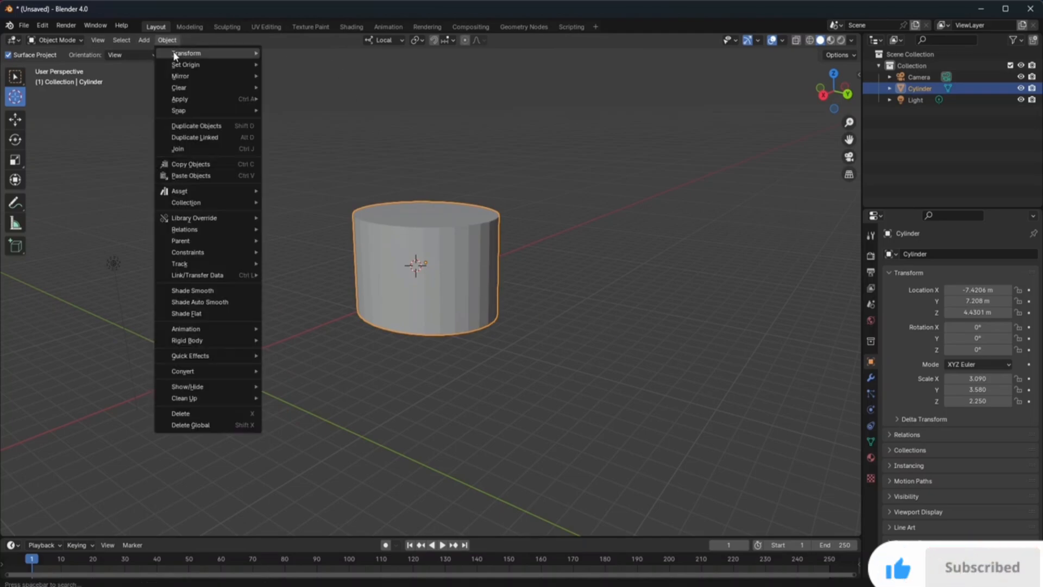
{"action": "mouse_move", "coordinate": [182, 101]}
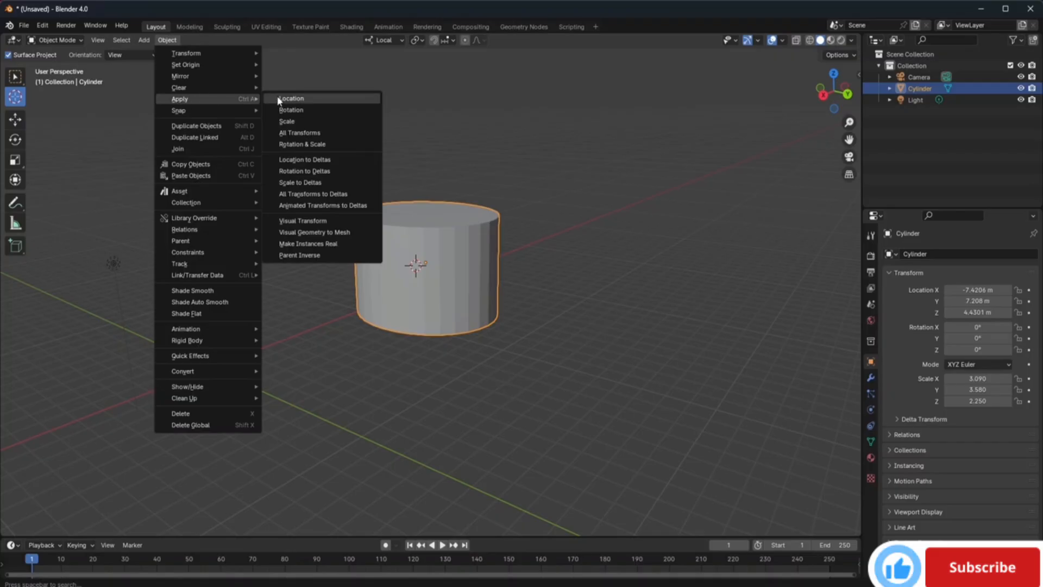
{"action": "left_click", "coordinate": [291, 101]}
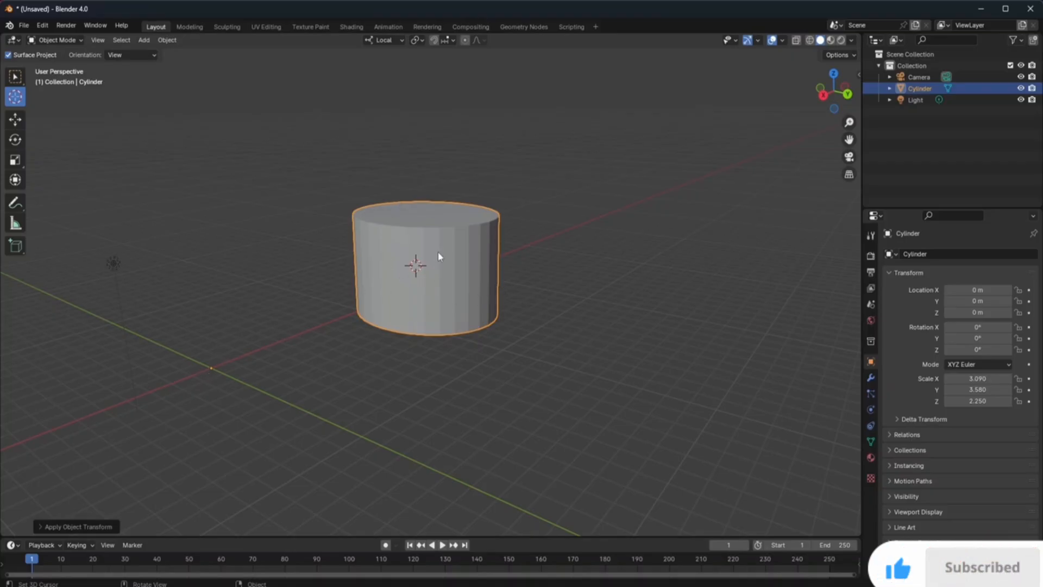
Step: Shift the 3D cursor slightly on the cylinder and move the cylinder to about X -6.28 m, Y 6.42 m, Z 3.07 m
{"action": "left_click_drag", "start_coordinate": [448, 266], "coordinate": [475, 241]}
{"action": "left_click_drag", "start_coordinate": [402, 271], "coordinate": [422, 266]}
{"action": "key", "text": "w"}
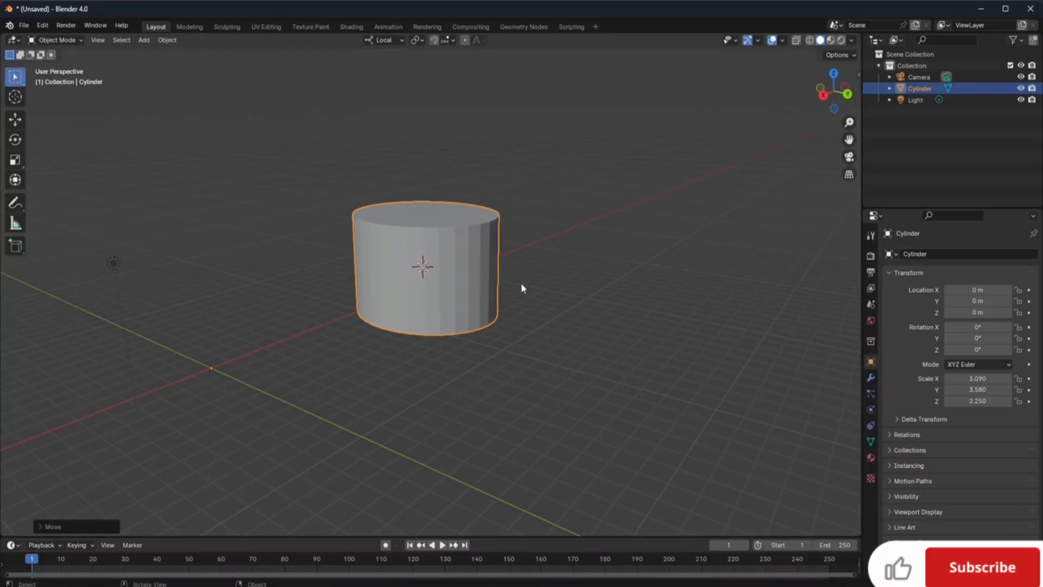
{"action": "key", "text": "g"}
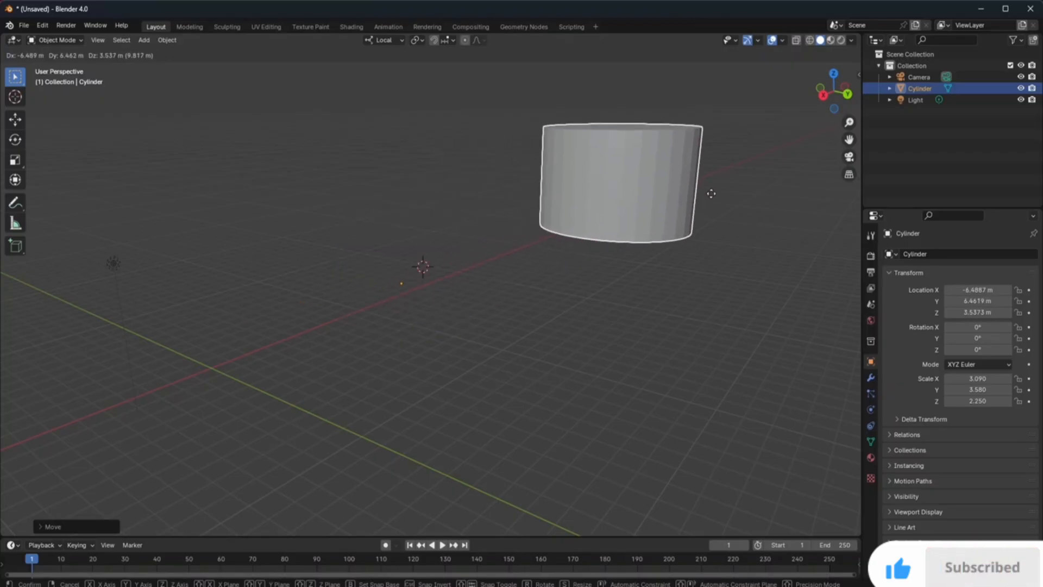
{"action": "left_click", "coordinate": [707, 216]}
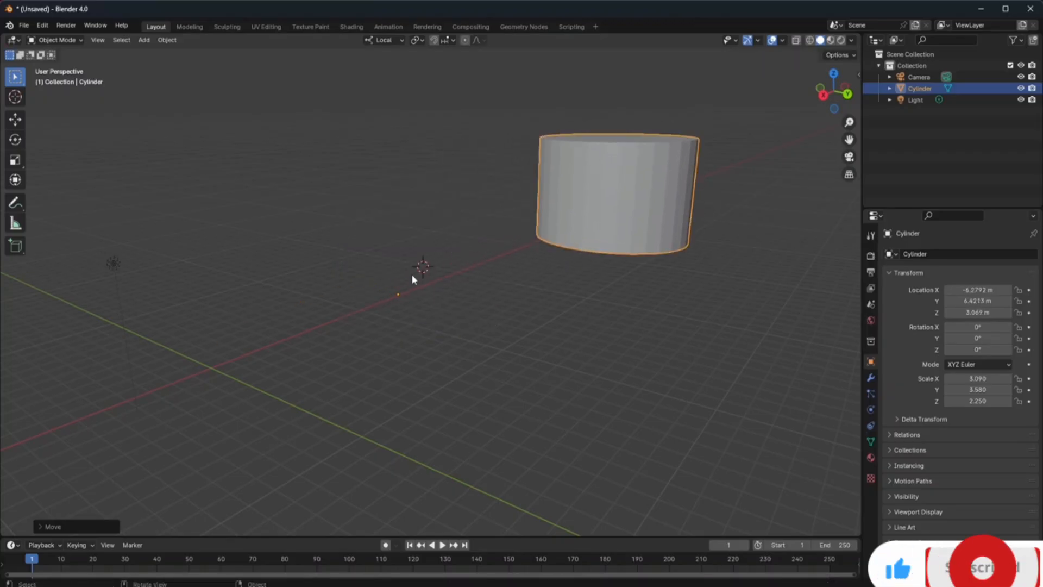
Step: Reposition the 3D cursor onto the open grid below the cylinder, away from its origin point
{"action": "left_click", "coordinate": [14, 97]}
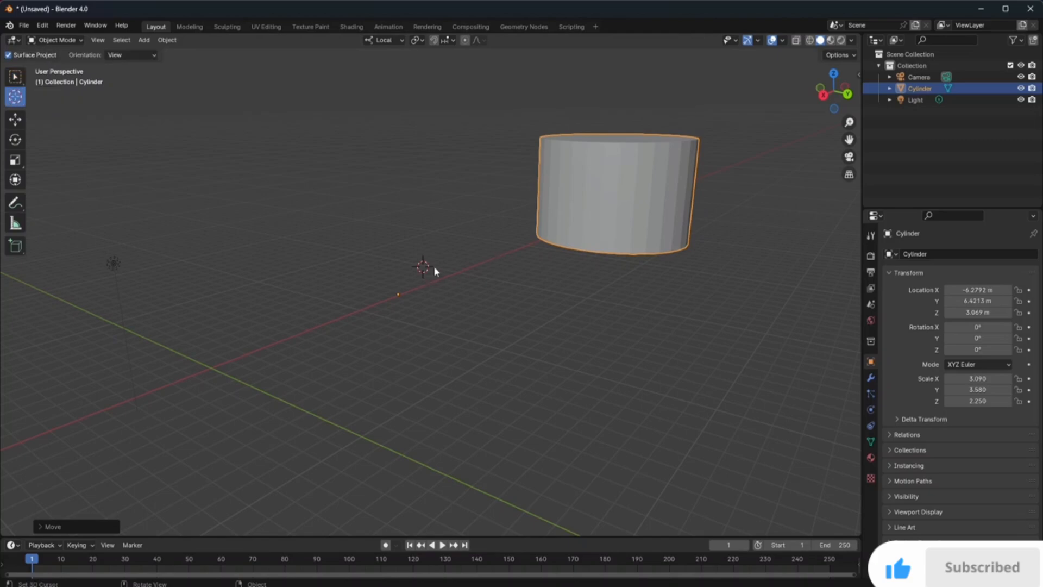
{"action": "left_click_drag", "start_coordinate": [424, 272], "coordinate": [471, 377]}
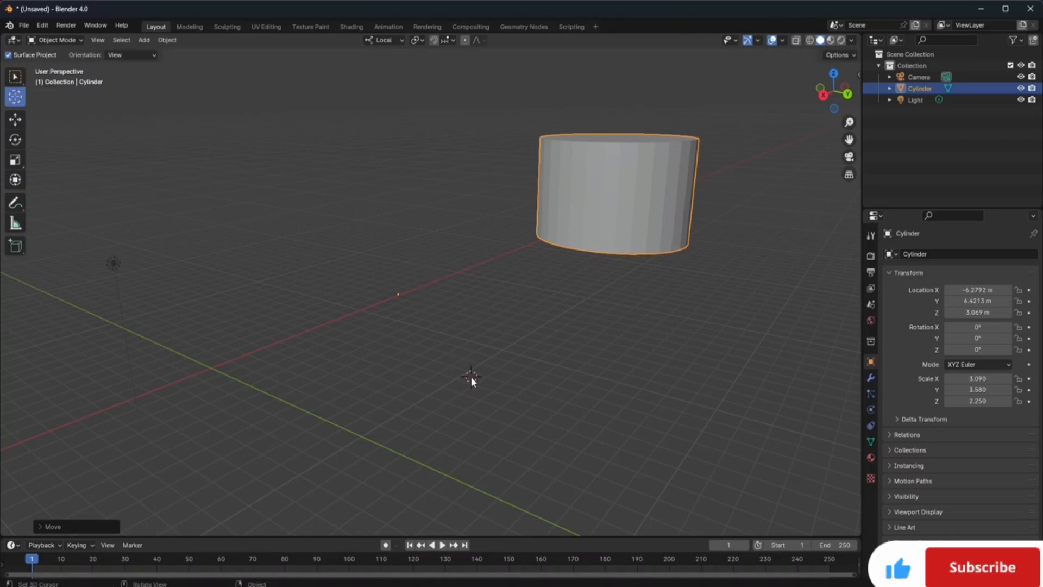
{"action": "left_click", "coordinate": [616, 191]}
{"action": "left_click_drag", "start_coordinate": [616, 194], "coordinate": [541, 406]}
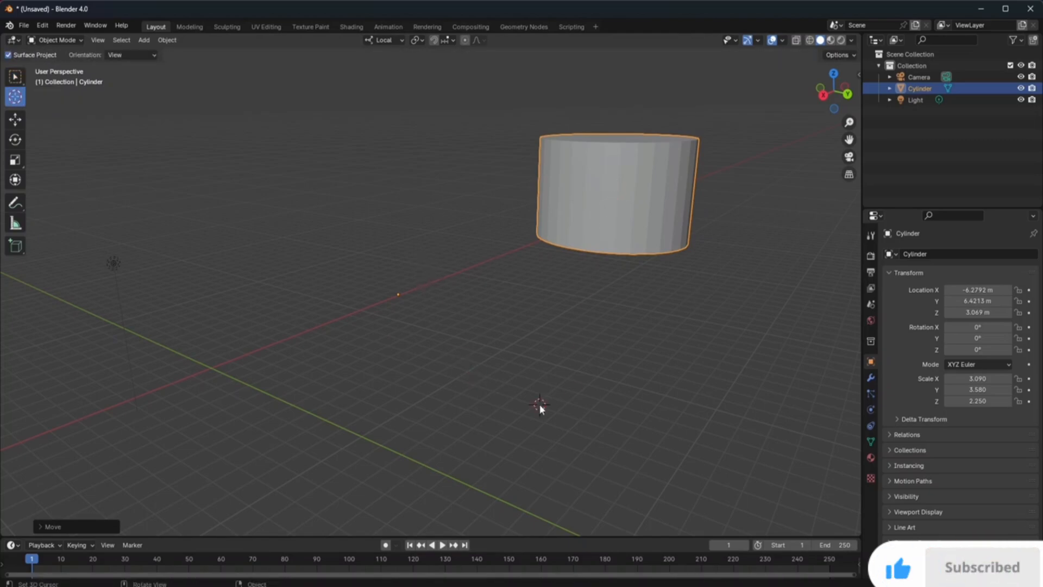
Step: Select the moved cylinder and apply its location at the new position
{"action": "left_click", "coordinate": [15, 77]}
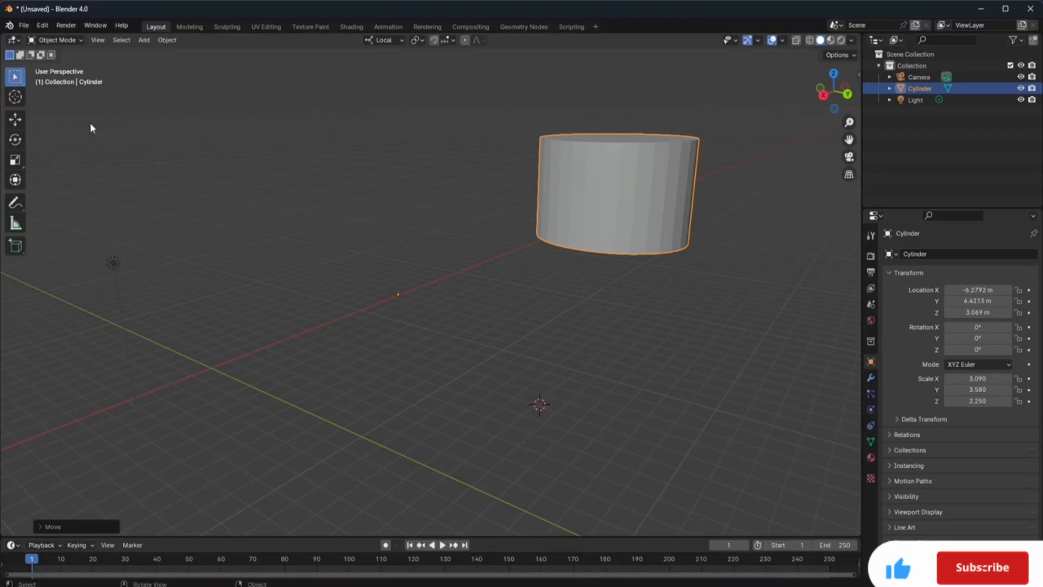
{"action": "left_click", "coordinate": [594, 218]}
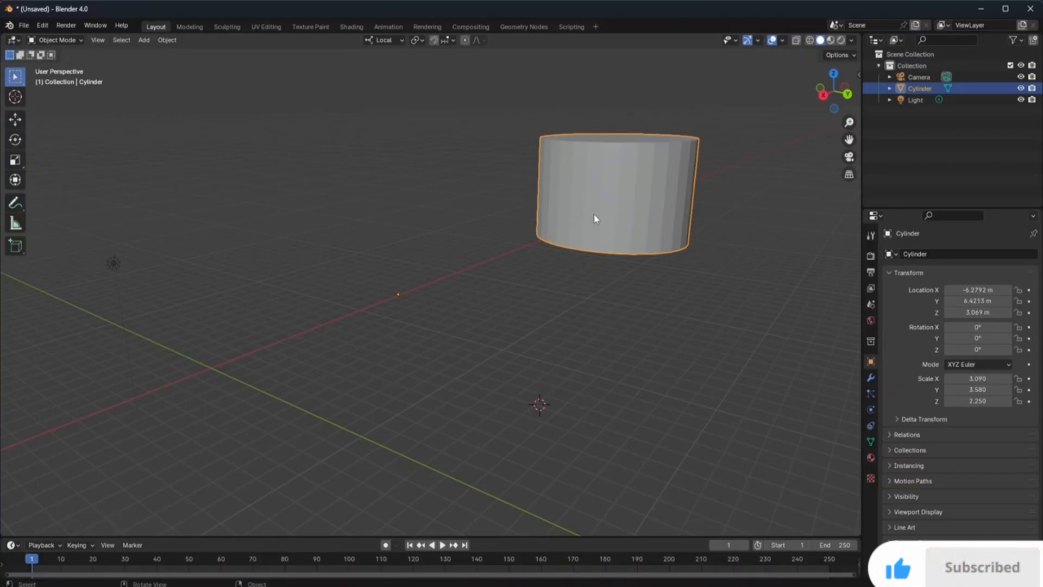
{"action": "left_click", "coordinate": [144, 41]}
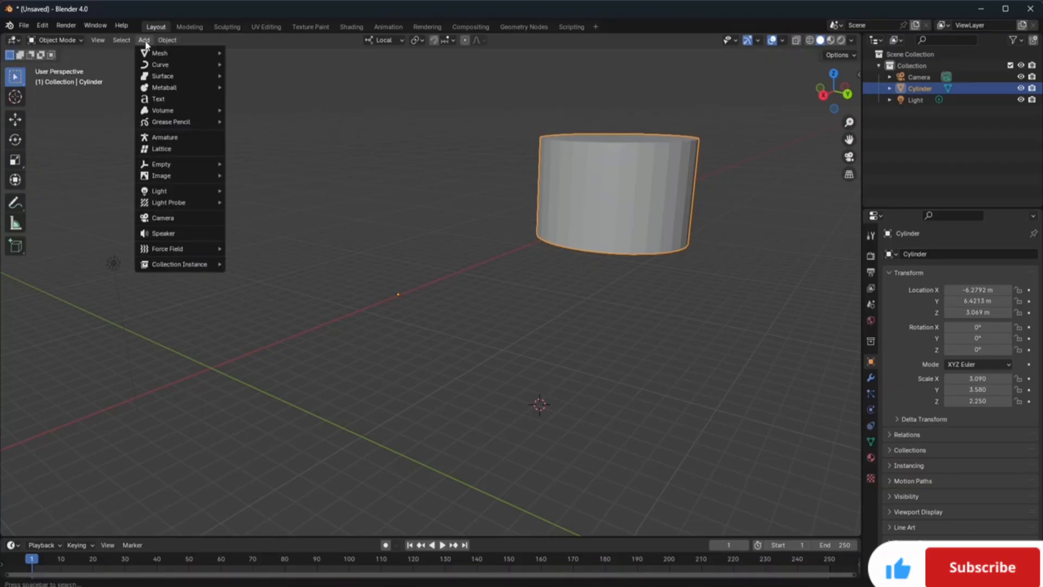
{"action": "mouse_move", "coordinate": [167, 42]}
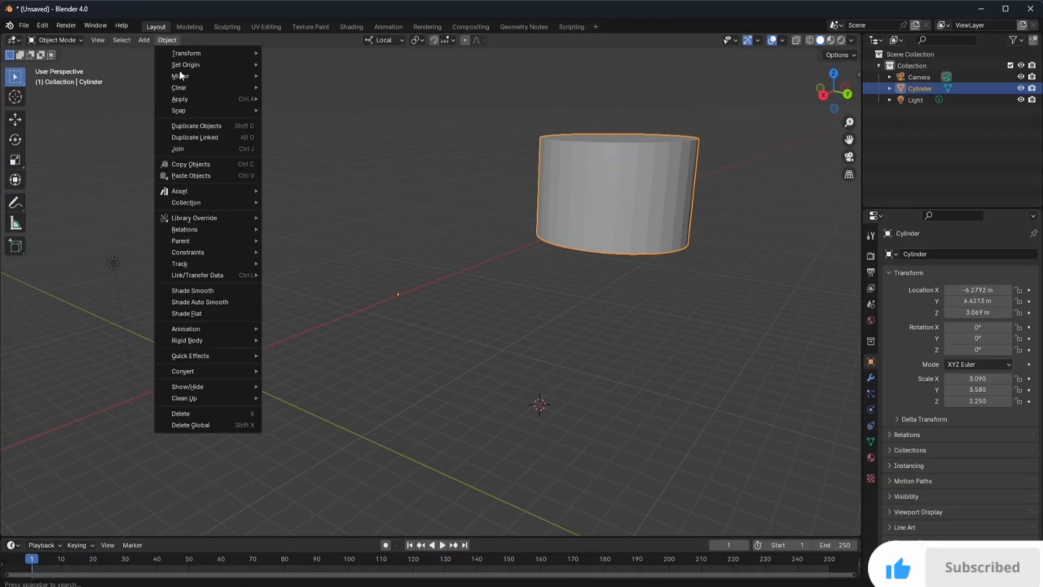
{"action": "mouse_move", "coordinate": [189, 99]}
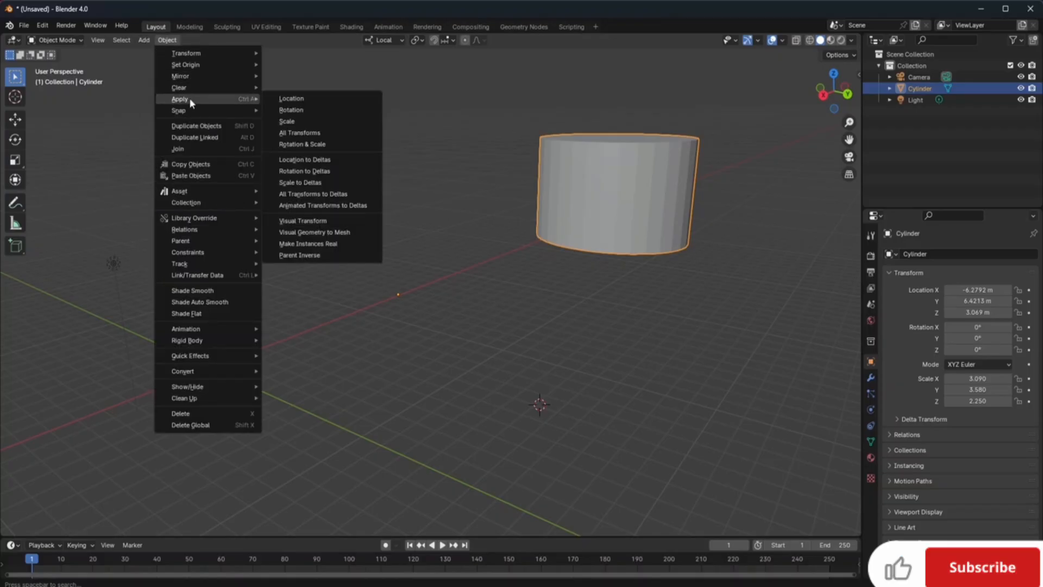
{"action": "left_click", "coordinate": [298, 103]}
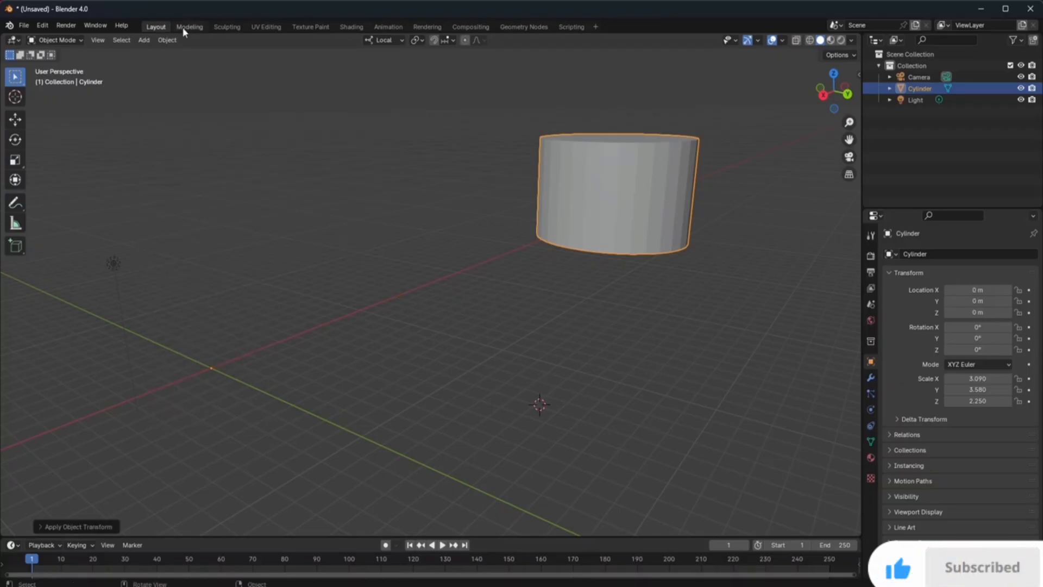
Step: Apply the cylinder's rotation
{"action": "left_click", "coordinate": [166, 40]}
{"action": "mouse_move", "coordinate": [194, 78]}
{"action": "mouse_move", "coordinate": [198, 99]}
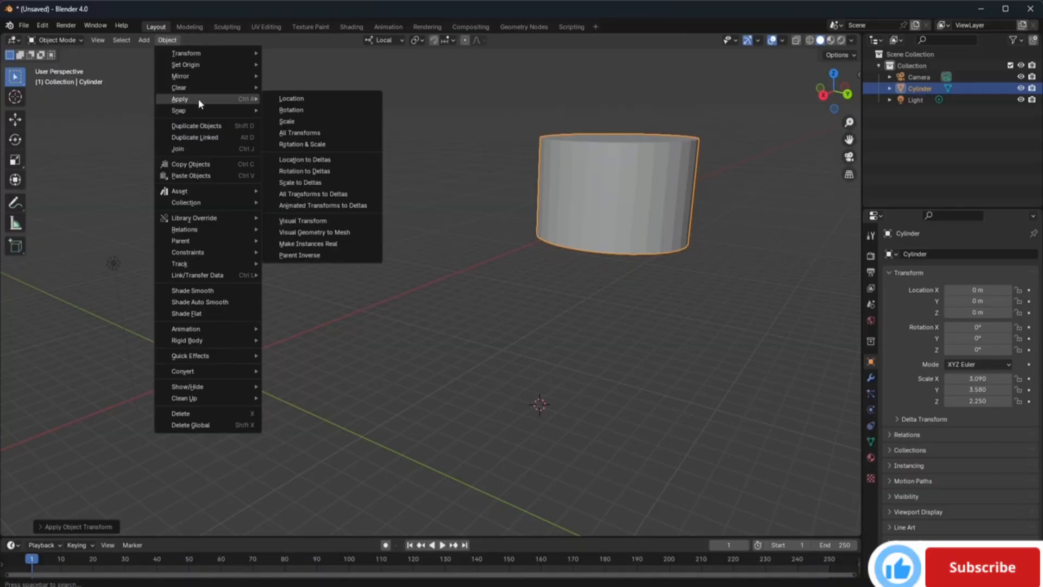
{"action": "left_click", "coordinate": [324, 108]}
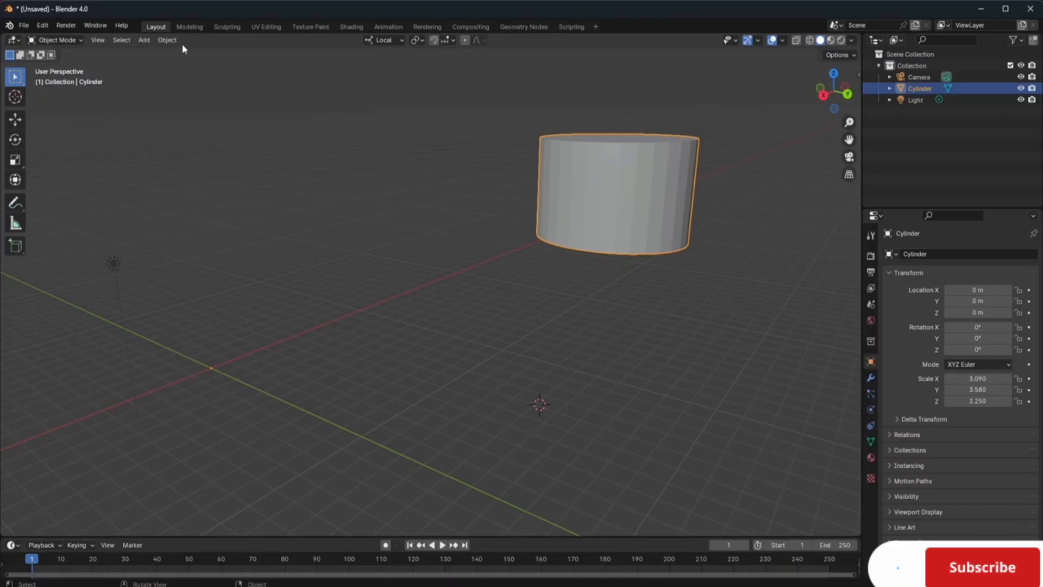
{"action": "left_click", "coordinate": [168, 41]}
{"action": "mouse_move", "coordinate": [207, 101]}
{"action": "left_click", "coordinate": [167, 40]}
{"action": "mouse_move", "coordinate": [208, 70]}
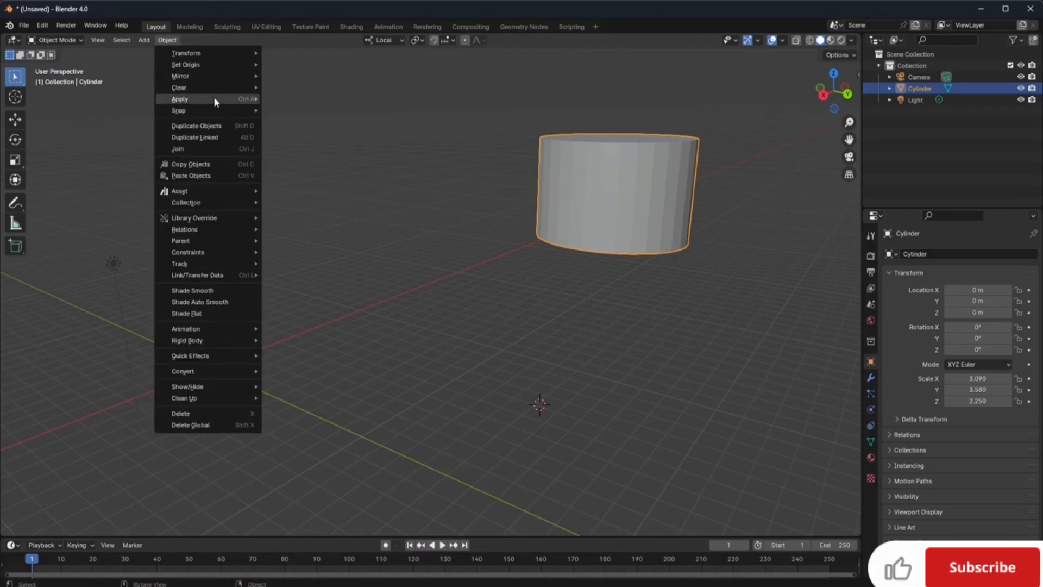
{"action": "mouse_move", "coordinate": [217, 101]}
{"action": "left_click", "coordinate": [304, 109]}
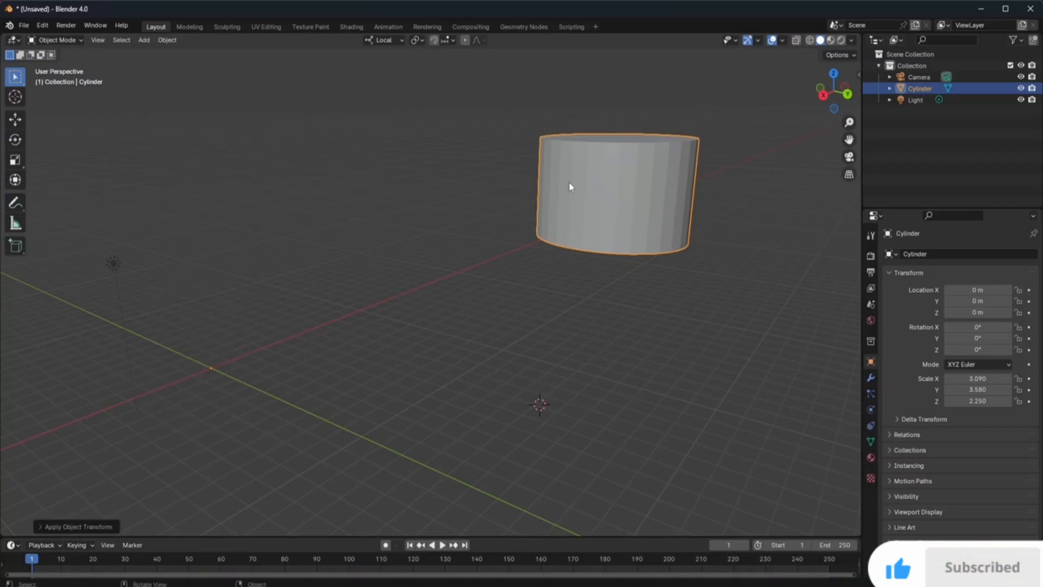
Step: Rotate the cylinder about its origin to about X -0.396°, Y -0.317° and Z -0.149°
{"action": "left_click", "coordinate": [623, 179]}
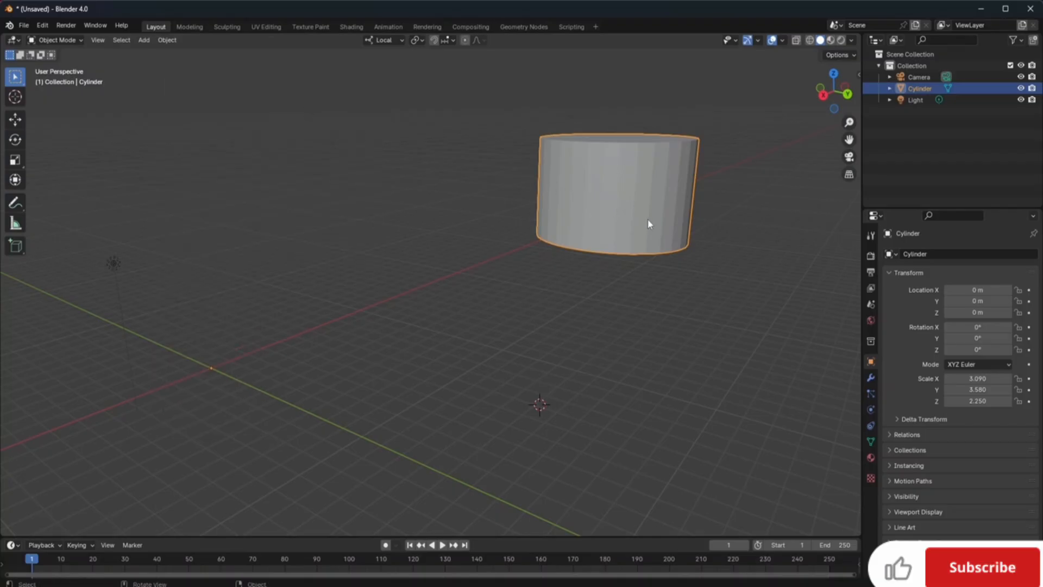
{"action": "key", "text": "r"}
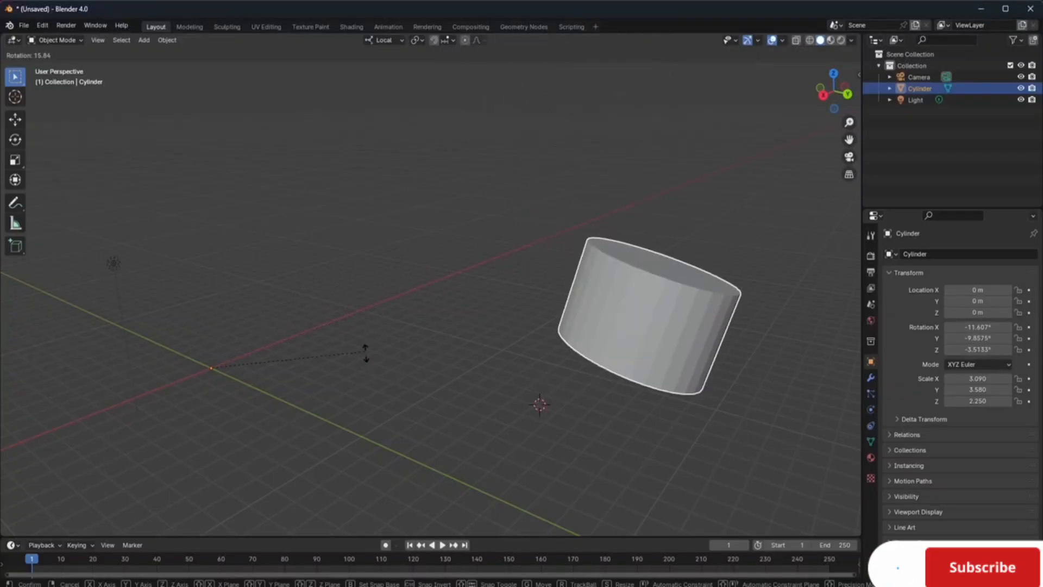
{"action": "left_click", "coordinate": [442, 272]}
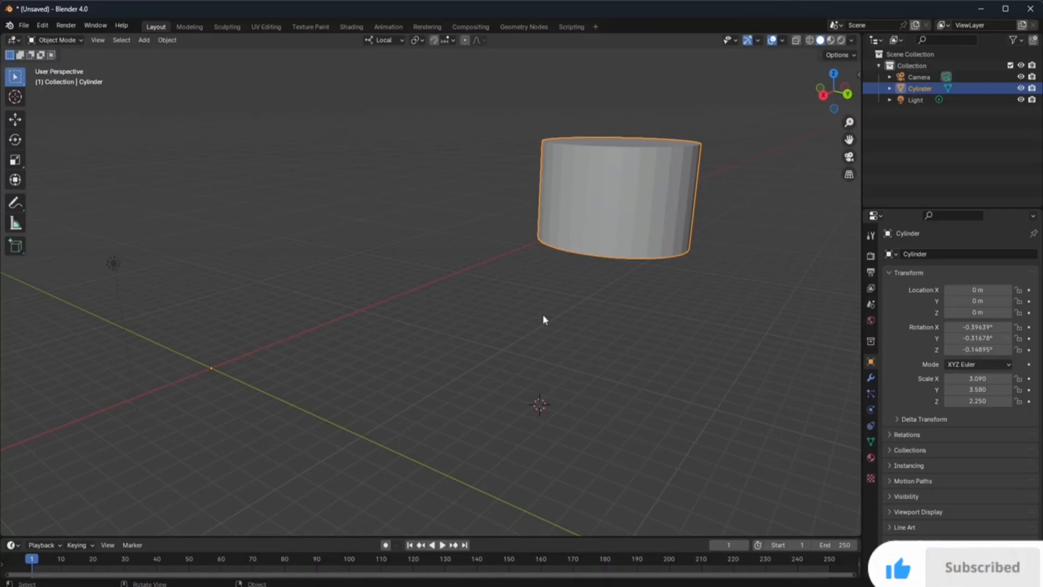
Step: Reselect the cylinder and apply its scale so all three axes are 1.000
{"action": "left_click", "coordinate": [565, 283]}
{"action": "left_click", "coordinate": [590, 228]}
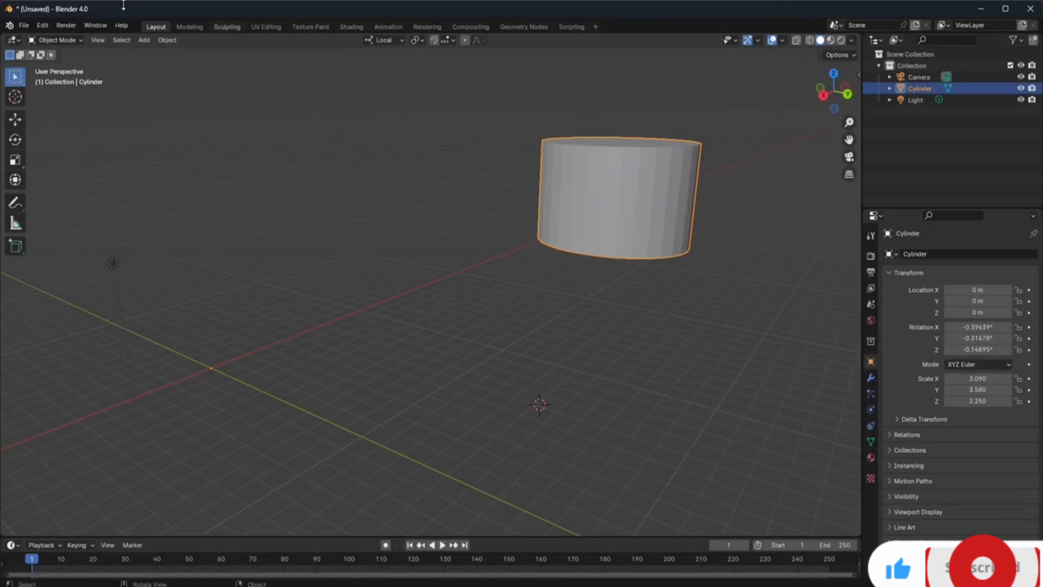
{"action": "left_click", "coordinate": [168, 40]}
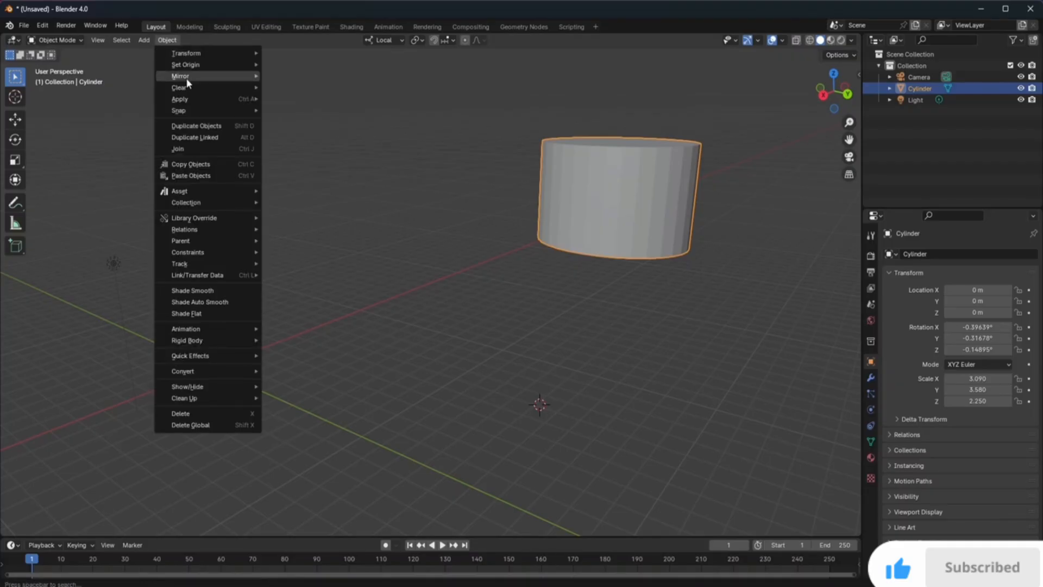
{"action": "mouse_move", "coordinate": [188, 81]}
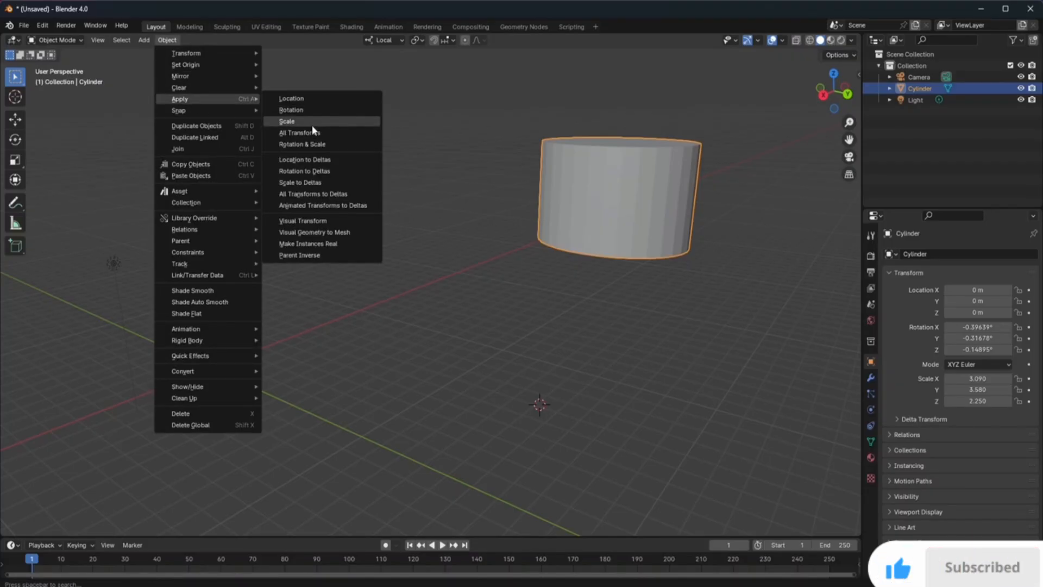
{"action": "left_click", "coordinate": [313, 121]}
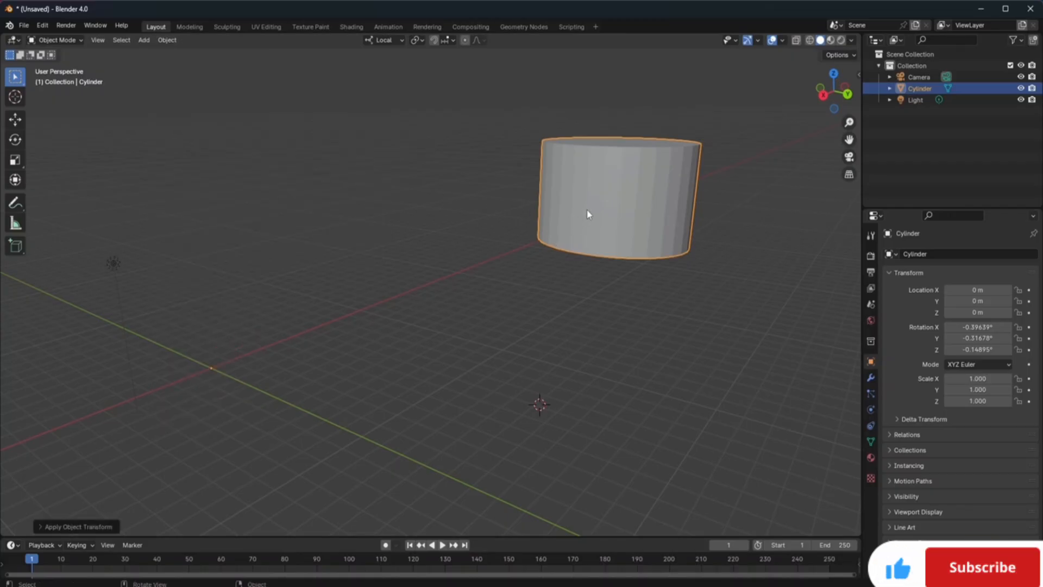
Step: Scale the cylinder uniformly to about 1.086 and rotate it to about X 2.24°, Y 1.75° and Z 0.88°
{"action": "key", "text": "s"}
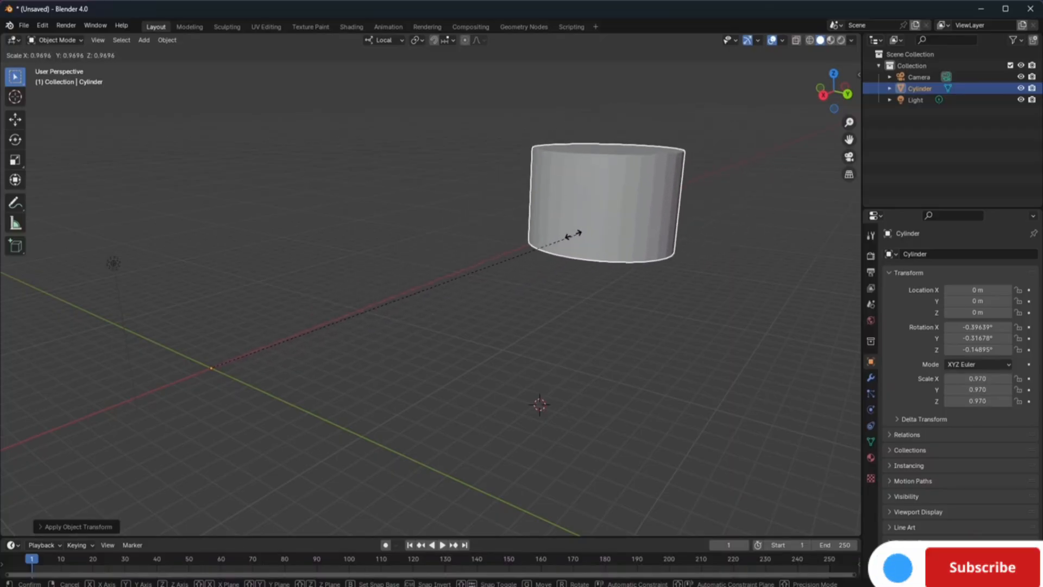
{"action": "left_click", "coordinate": [627, 241]}
{"action": "key", "text": "r"}
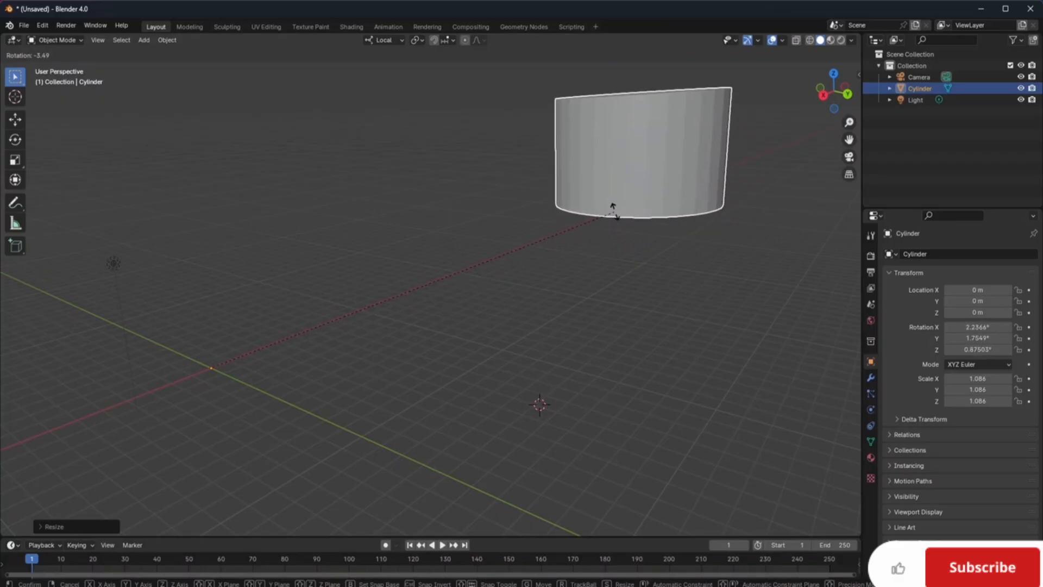
{"action": "left_click", "coordinate": [616, 215]}
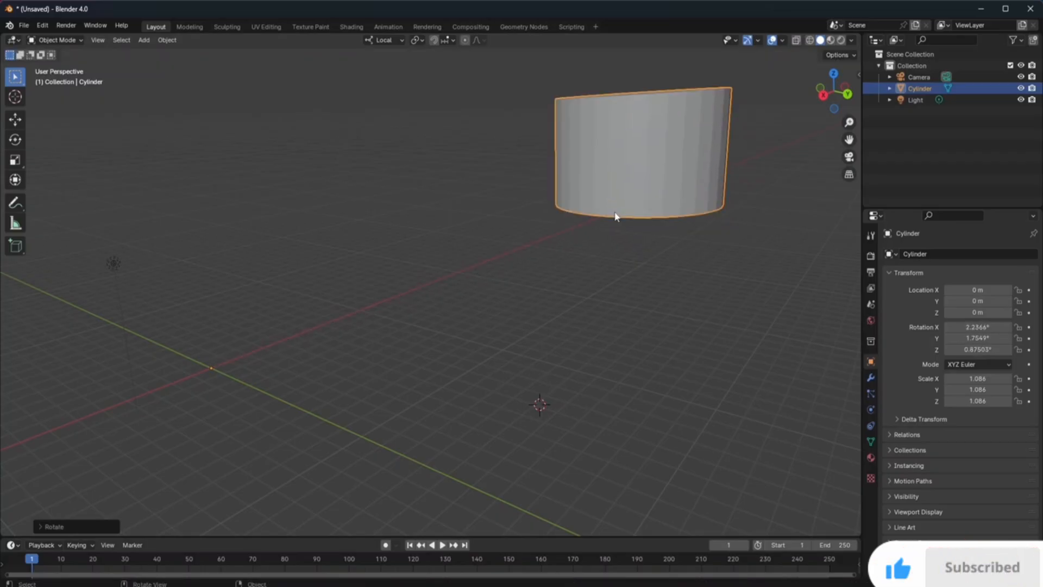
Step: Switch the transform orientation to Global and apply the cylinder's rotation
{"action": "left_click", "coordinate": [398, 41]}
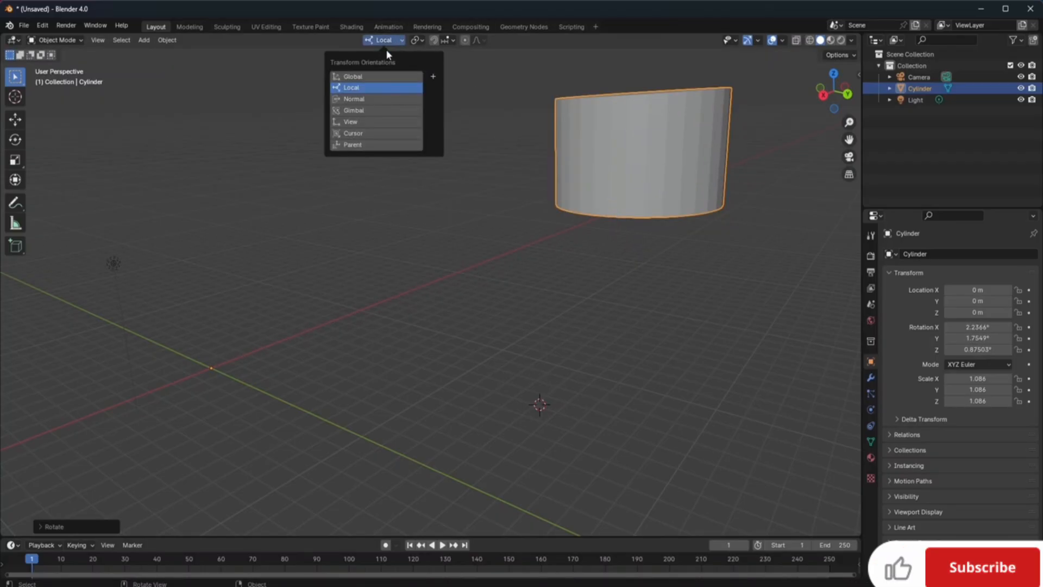
{"action": "left_click", "coordinate": [366, 76]}
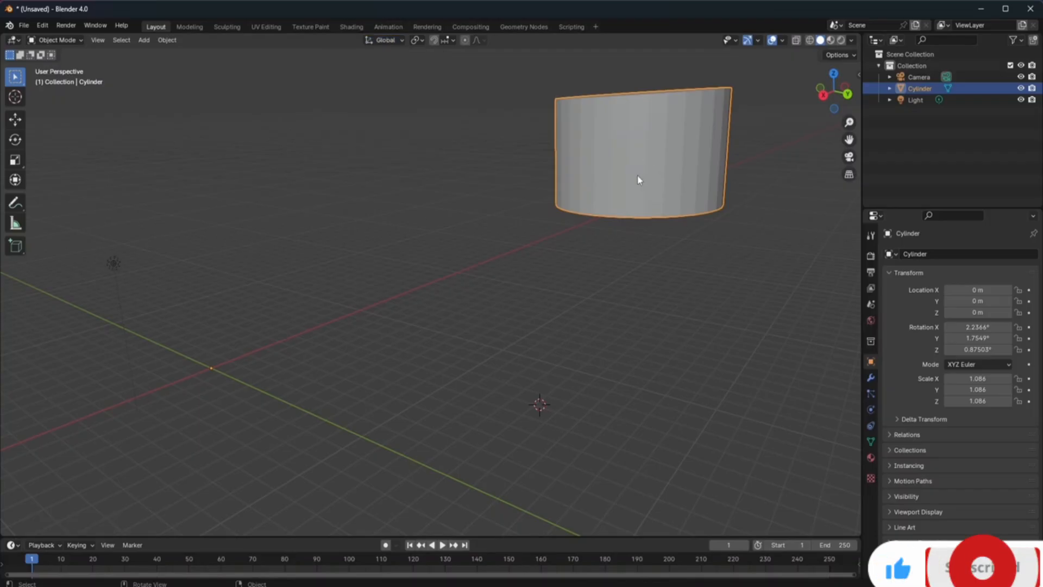
{"action": "left_click", "coordinate": [164, 42]}
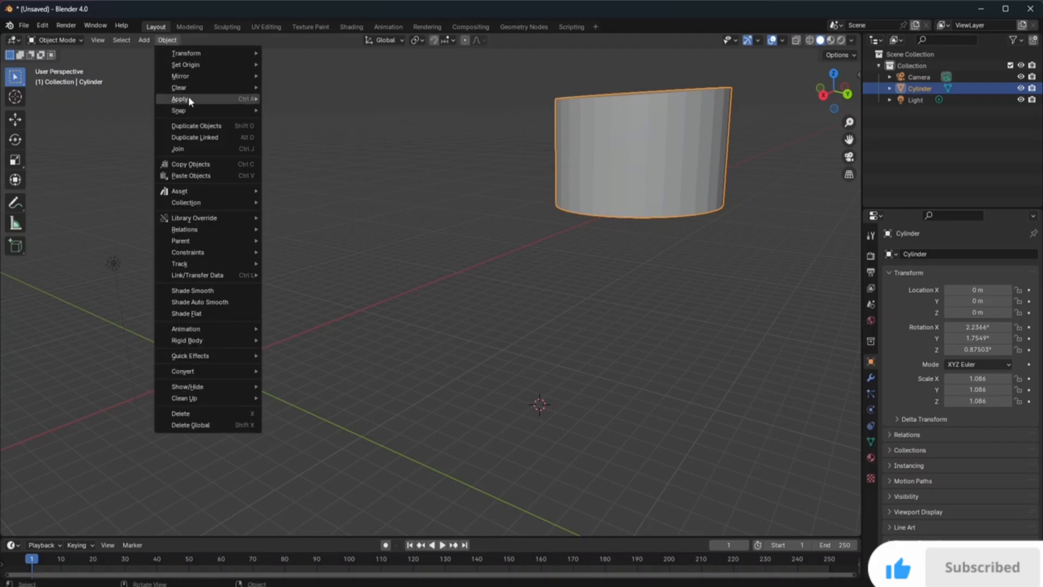
{"action": "mouse_move", "coordinate": [188, 98]}
{"action": "left_click", "coordinate": [342, 111]}
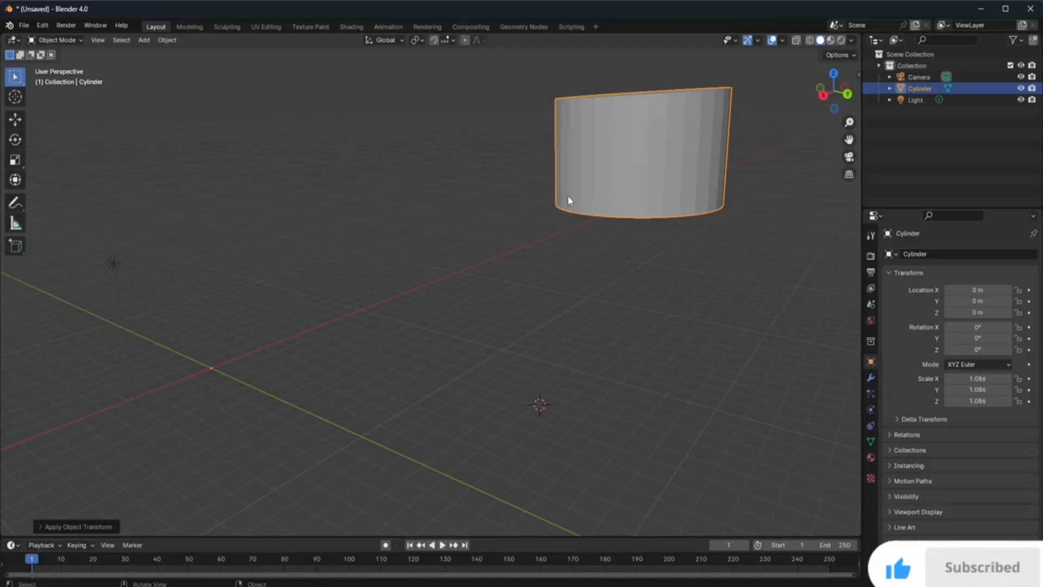
Step: Rotate the cylinder to about X -0.605°, Y -0.485° and Z -0.227°
{"action": "key", "text": "r"}
{"action": "left_click", "coordinate": [435, 265]}
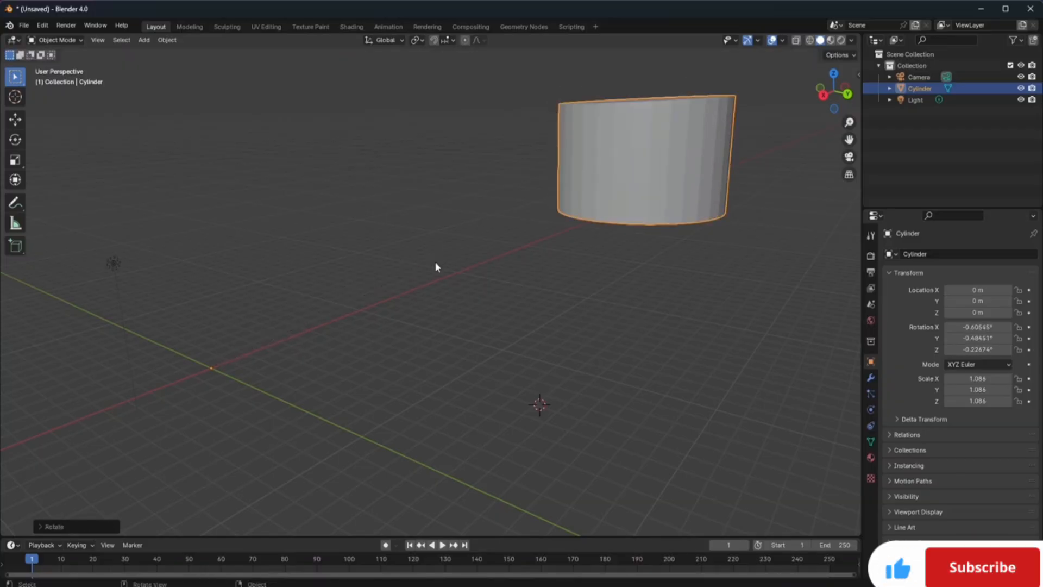
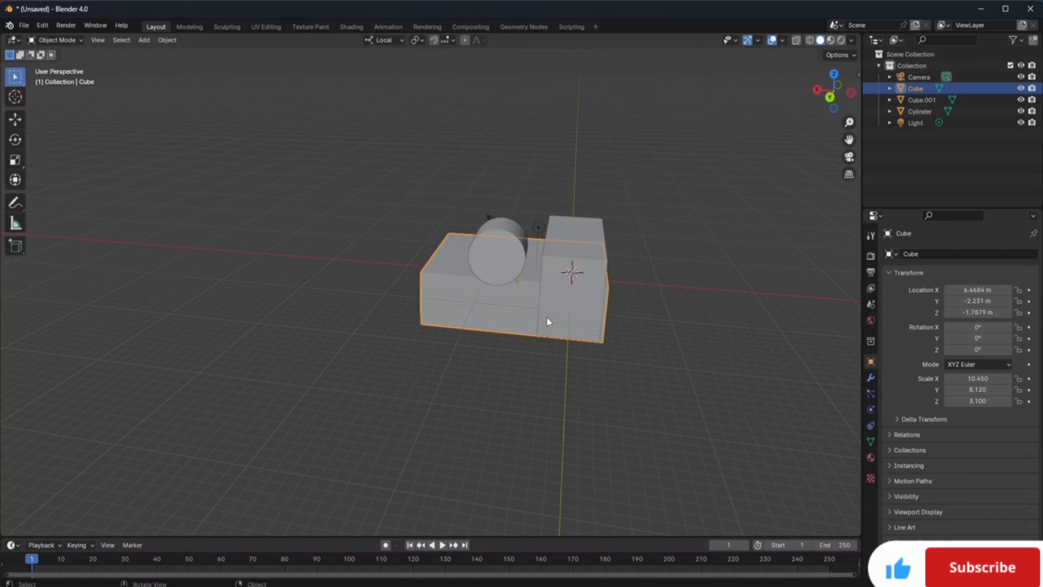
Step: Parent the cylinder and the tall box to the wide base cube, using the Object parent type
{"action": "left_click", "coordinate": [516, 260]}
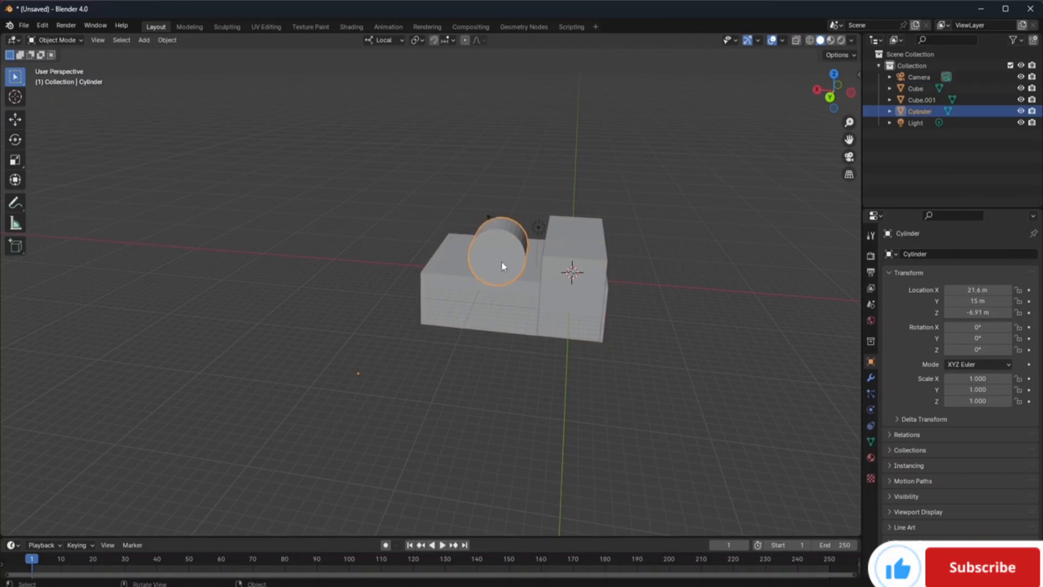
{"action": "left_click", "coordinate": [581, 256], "text": "shift"}
{"action": "left_click", "coordinate": [551, 280], "text": "shift"}
{"action": "left_click", "coordinate": [468, 299], "text": "shift"}
{"action": "left_click", "coordinate": [455, 294], "text": "shift"}
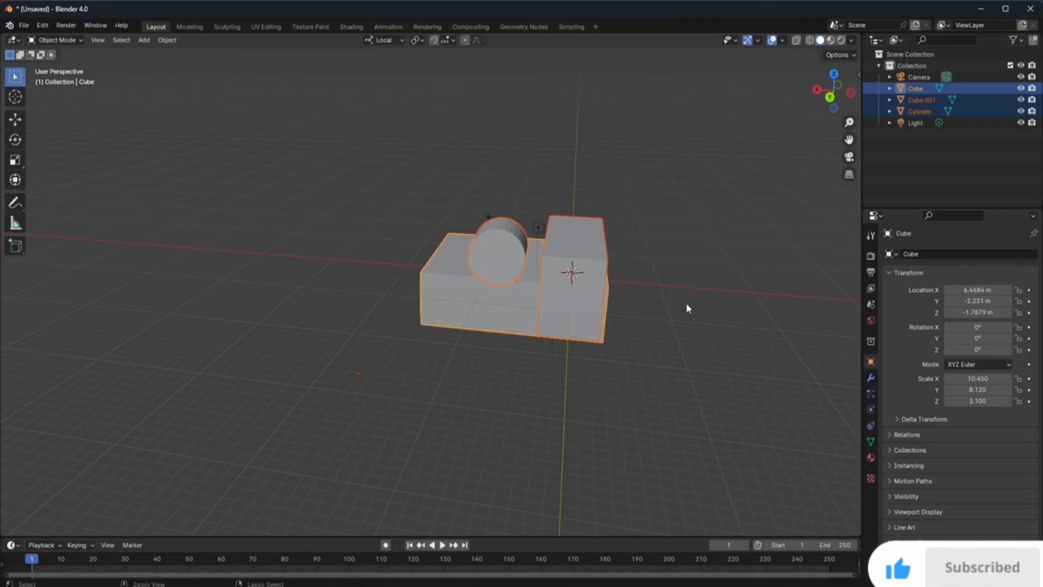
{"action": "key", "text": "ctrl+p"}
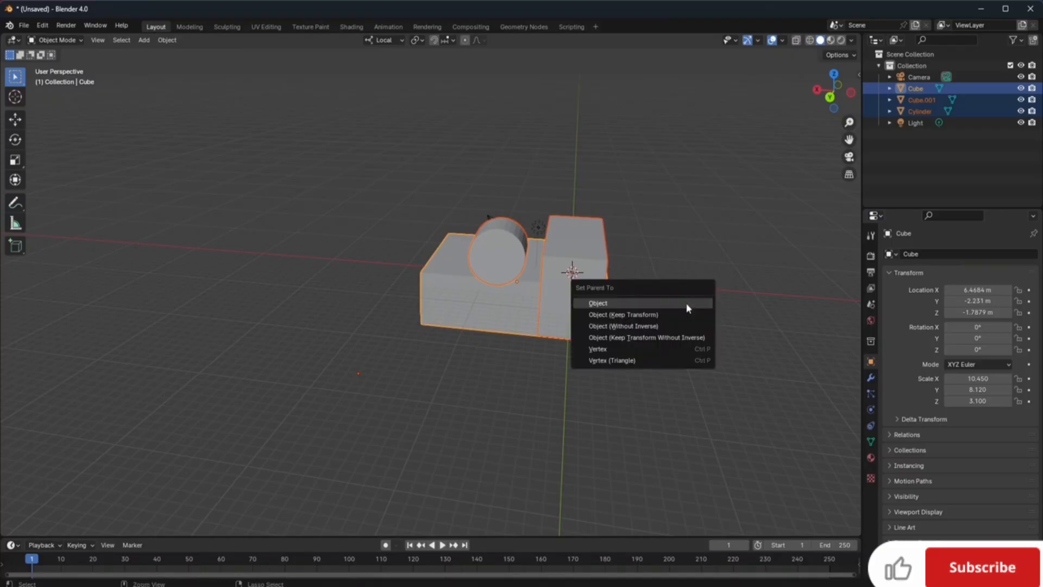
{"action": "left_click", "coordinate": [624, 302]}
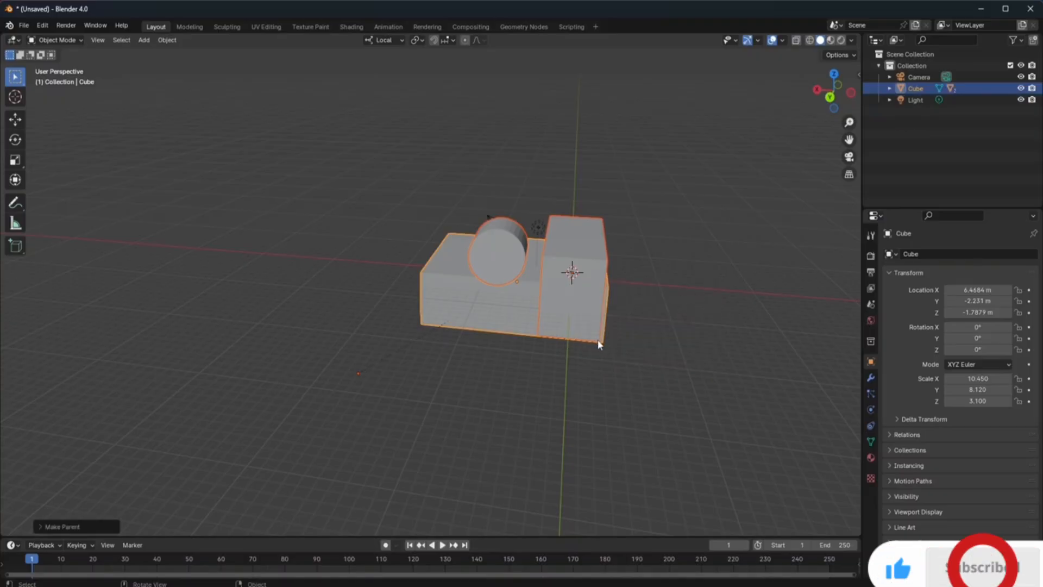
Step: Move the parent cube to about X 1.168 m, Y -2.521 m and scale it to about X 16.8, Y 13.628, Z 5.203
{"action": "mouse_move", "coordinate": [977, 290]}
{"action": "left_mouse_down"}
{"action": "mouse_move", "coordinate": [994, 289]}
{"action": "mouse_move", "coordinate": [972, 301]}
{"action": "left_mouse_up"}
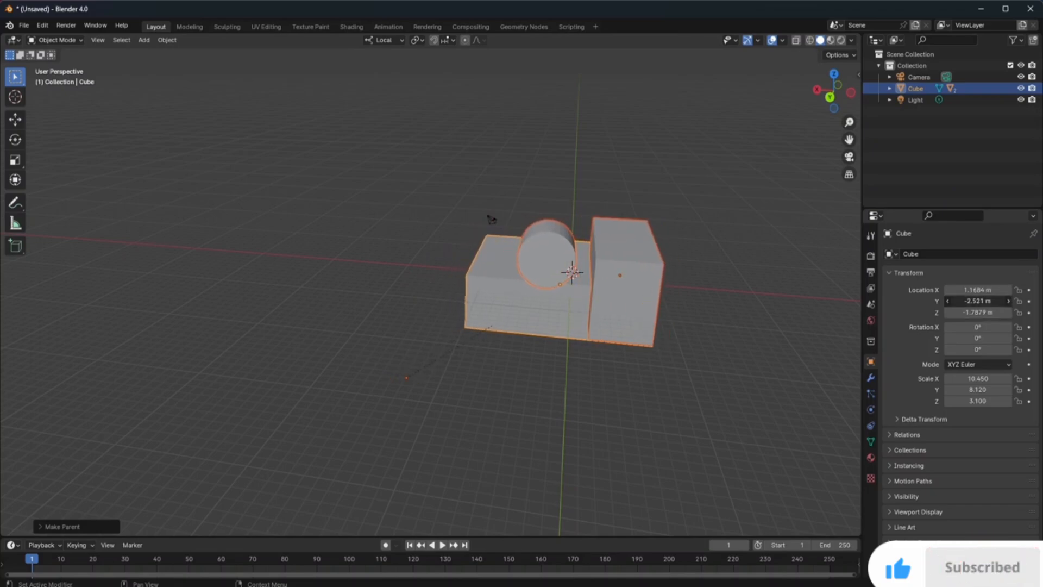
{"action": "left_click_drag", "start_coordinate": [978, 378], "coordinate": [985, 378]}
{"action": "left_click", "coordinate": [968, 379]}
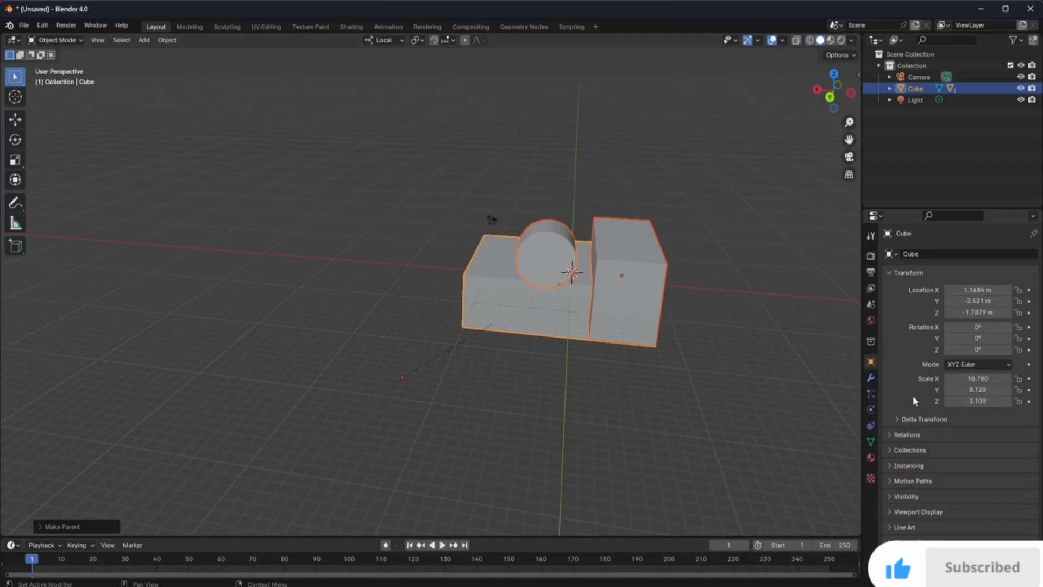
{"action": "mouse_move", "coordinate": [978, 378]}
{"action": "left_mouse_down"}
{"action": "mouse_move", "coordinate": [965, 378]}
{"action": "mouse_move", "coordinate": [983, 378]}
{"action": "left_mouse_up"}
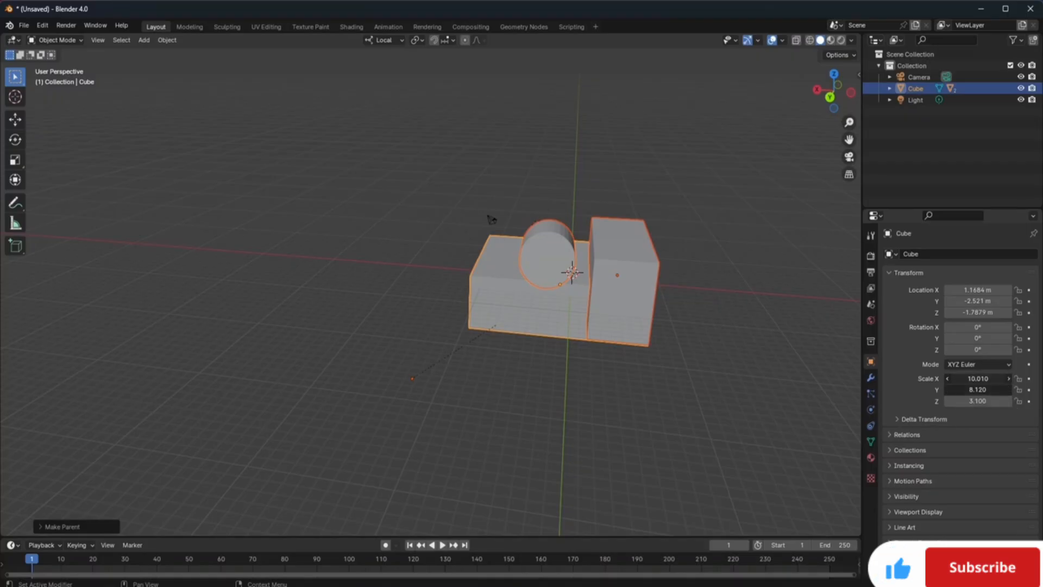
{"action": "mouse_move", "coordinate": [970, 378]}
{"action": "left_mouse_down"}
{"action": "mouse_move", "coordinate": [994, 378]}
{"action": "mouse_move", "coordinate": [970, 378]}
{"action": "left_mouse_up"}
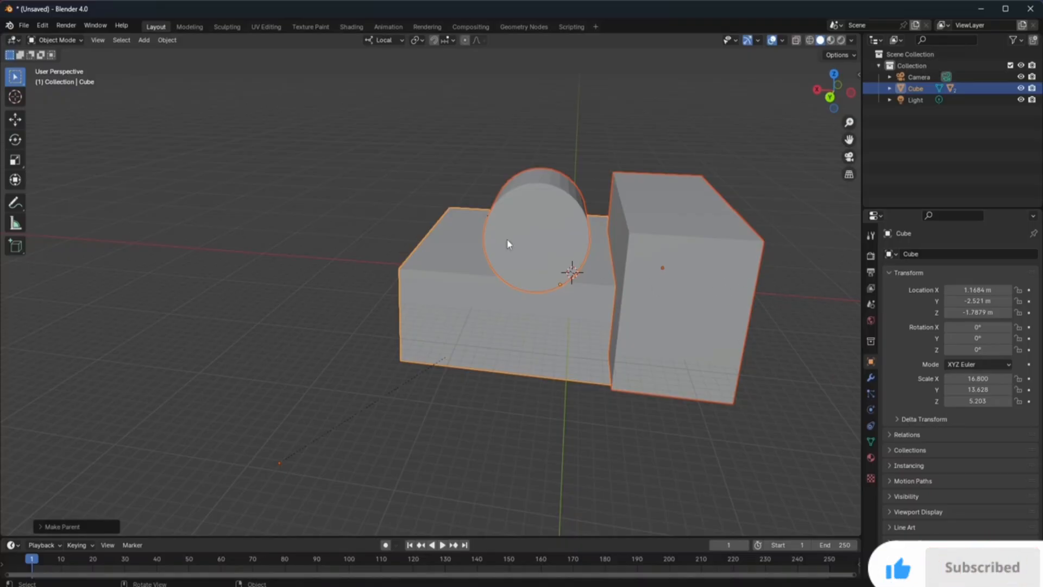
Step: Clear the parenting of the selected objects while keeping their transformation
{"action": "left_click", "coordinate": [166, 40]}
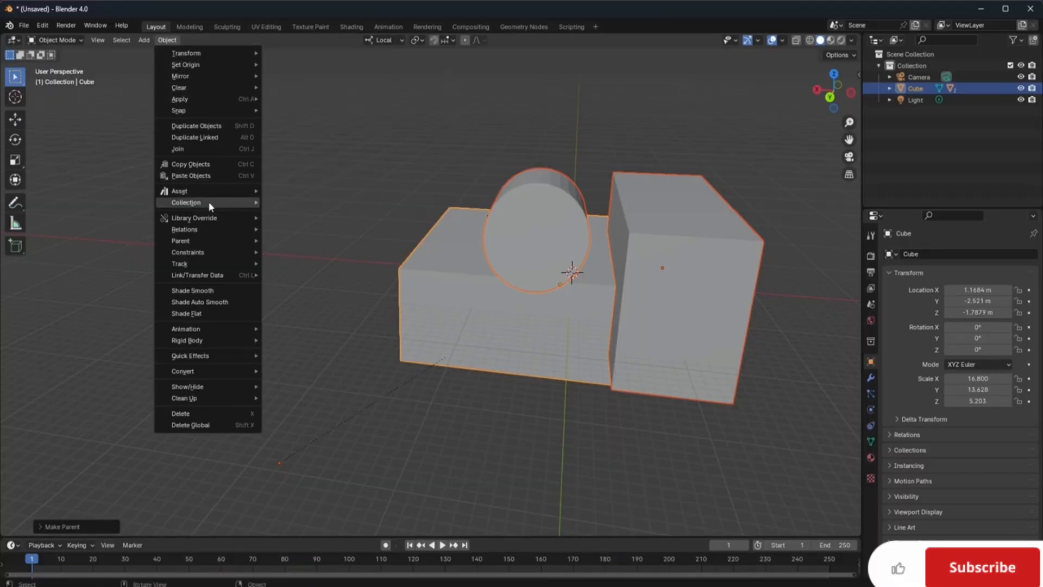
{"action": "mouse_move", "coordinate": [210, 254]}
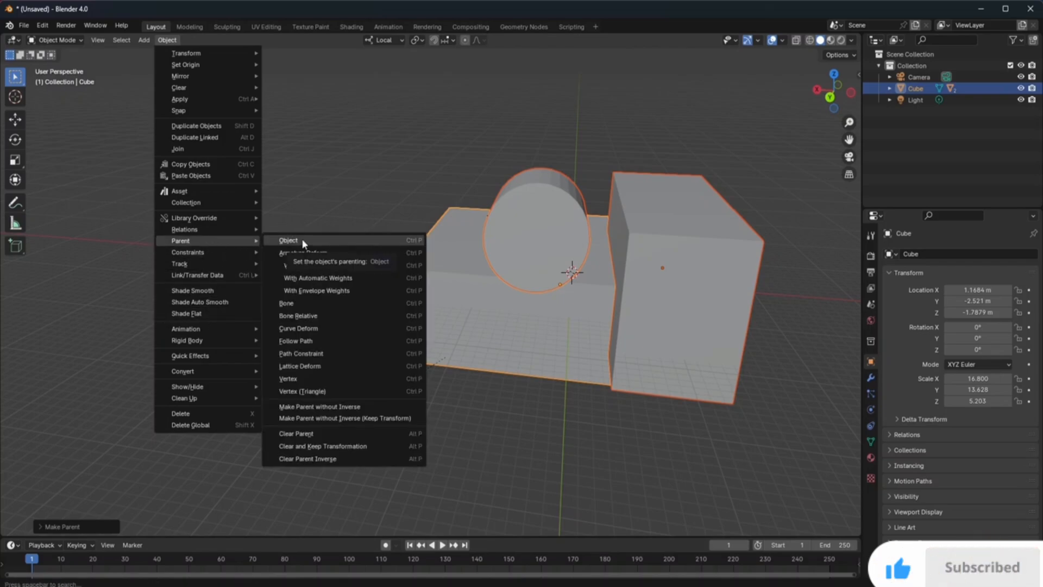
{"action": "left_click", "coordinate": [377, 448]}
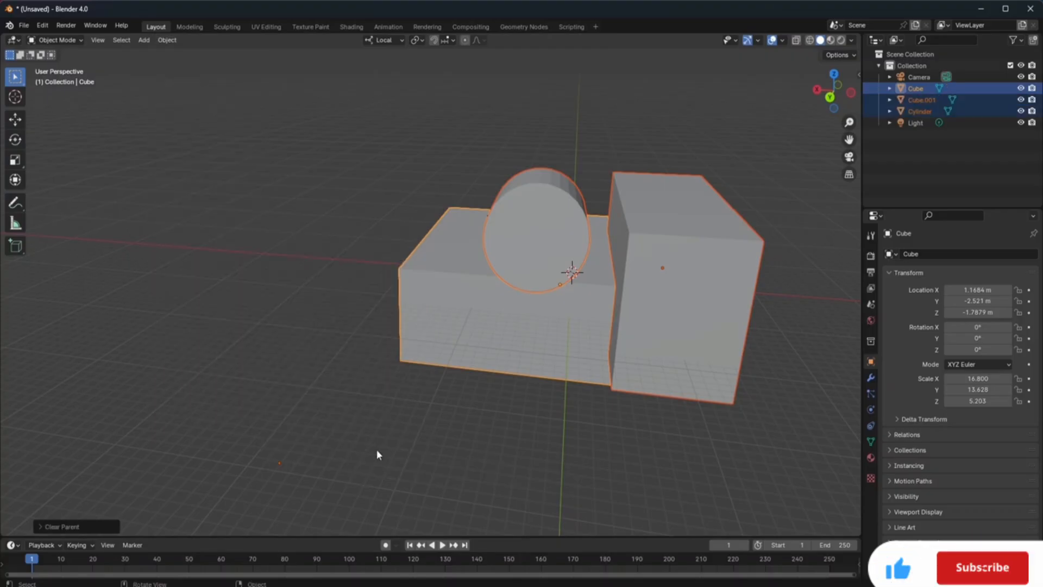
Step: Select the tall box, Cube.001, and set its X scale to about 5.831
{"action": "left_click", "coordinate": [547, 246]}
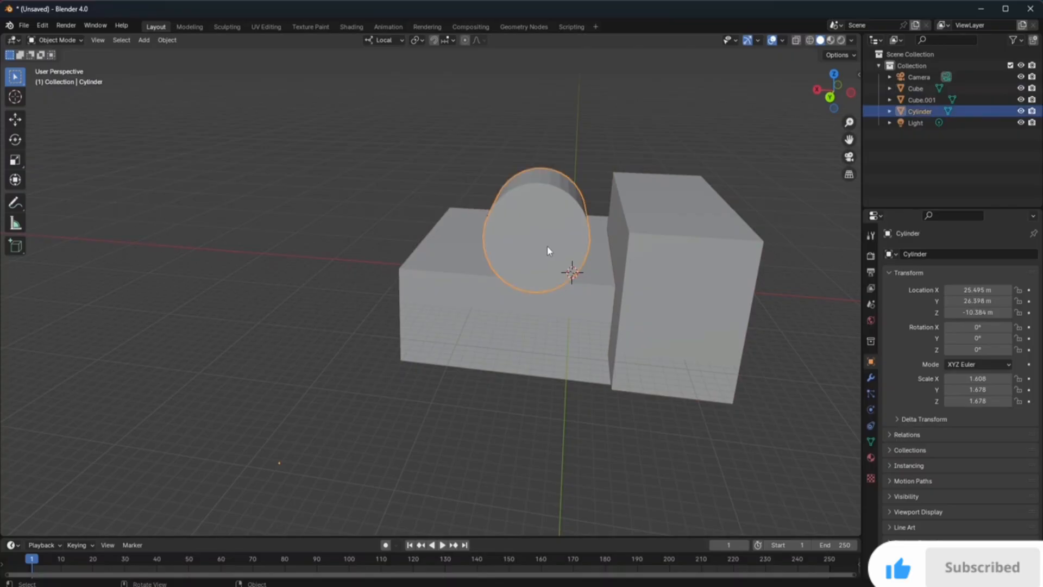
{"action": "left_click", "coordinate": [691, 278]}
{"action": "left_click_drag", "start_coordinate": [690, 275], "coordinate": [739, 270]}
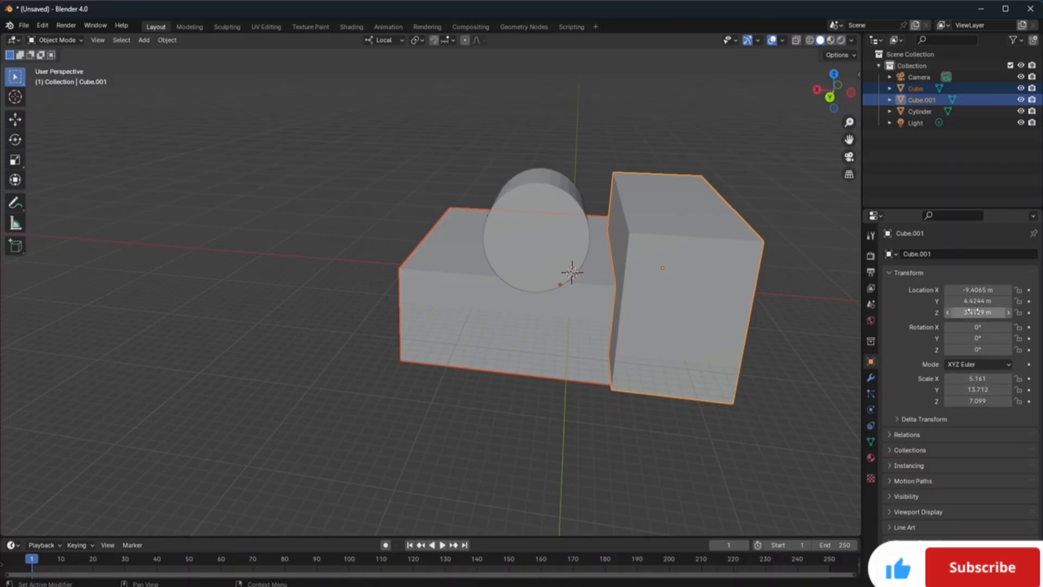
{"action": "left_click_drag", "start_coordinate": [981, 378], "coordinate": [1000, 379]}
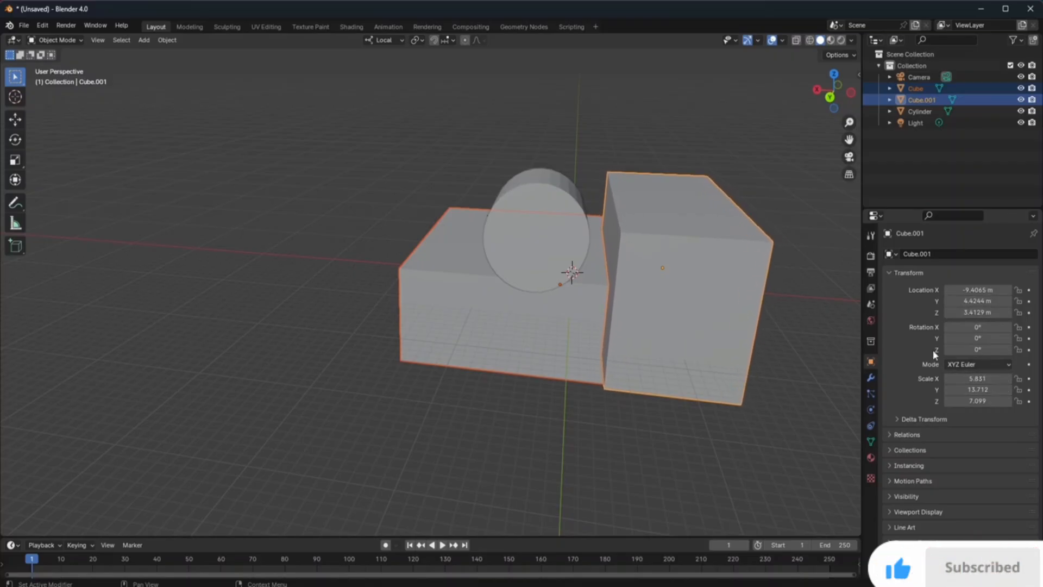
{"action": "left_click", "coordinate": [540, 245]}
{"action": "left_click", "coordinate": [648, 147]}
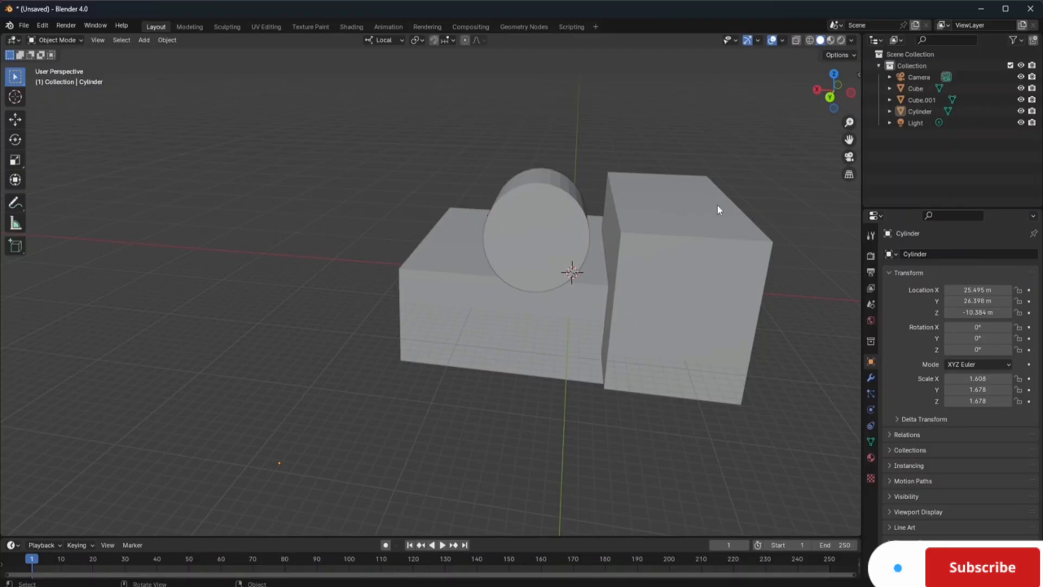
{"action": "left_click", "coordinate": [678, 247]}
{"action": "left_click", "coordinate": [480, 338]}
{"action": "left_click", "coordinate": [547, 235]}
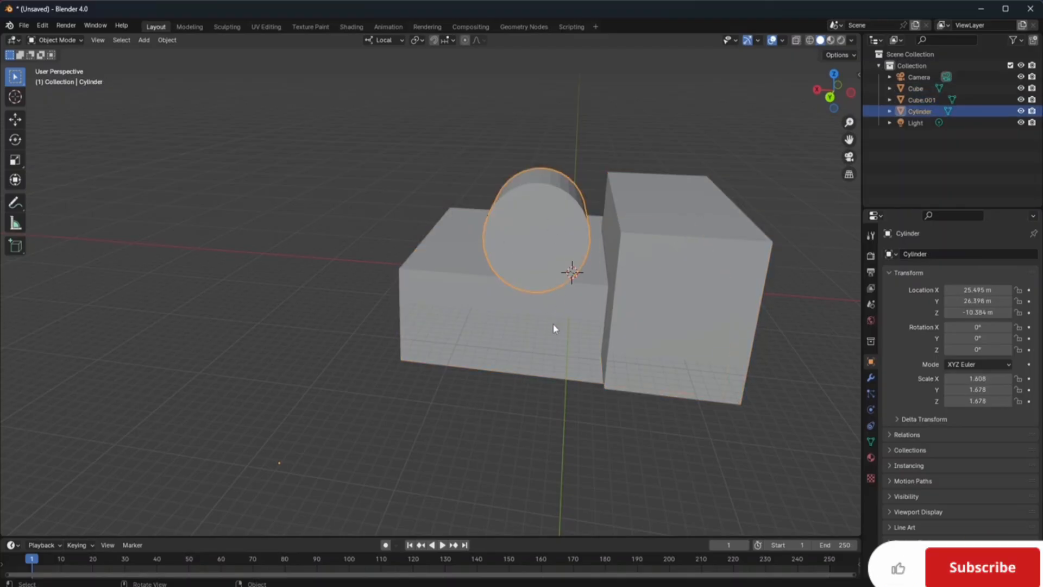
{"action": "left_click", "coordinate": [461, 320], "text": "shift"}
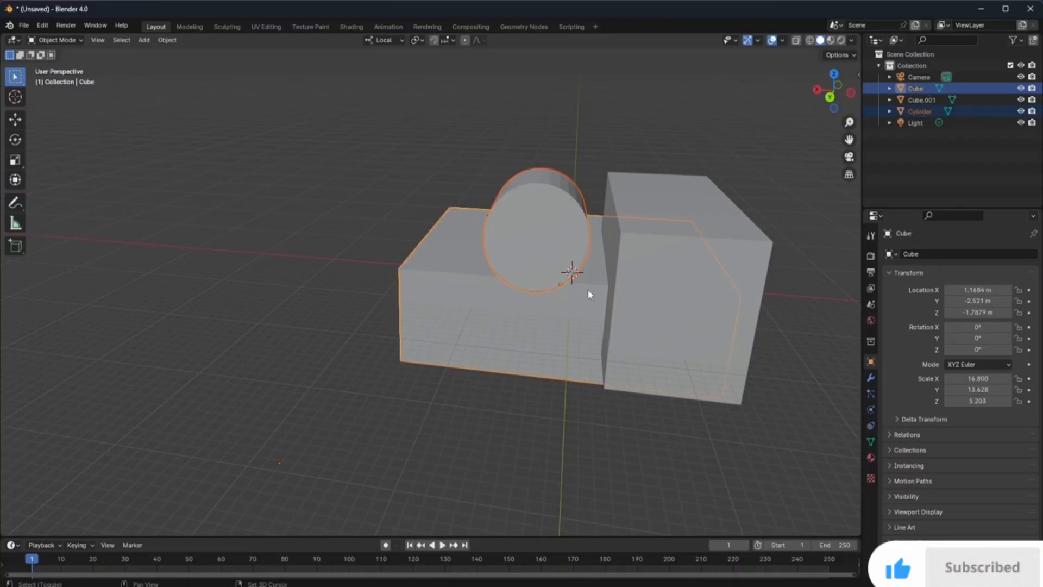
{"action": "left_click", "coordinate": [728, 227], "text": "shift"}
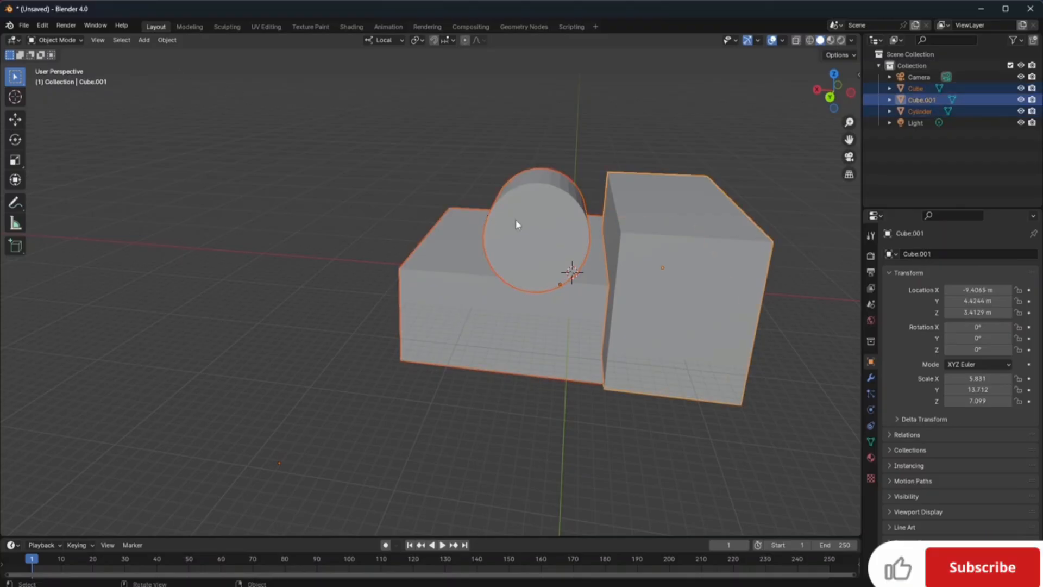
{"action": "left_click", "coordinate": [591, 145]}
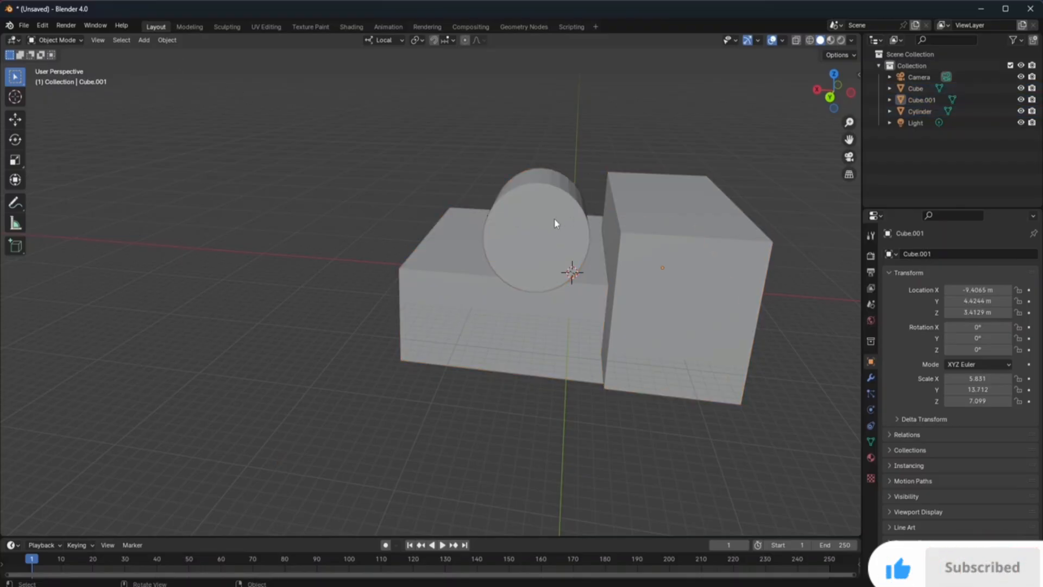
Step: Select the cylinder, the tall box and the base cube together, with the base cube as the active object
{"action": "left_click", "coordinate": [589, 234]}
{"action": "left_click", "coordinate": [683, 230], "text": "shift"}
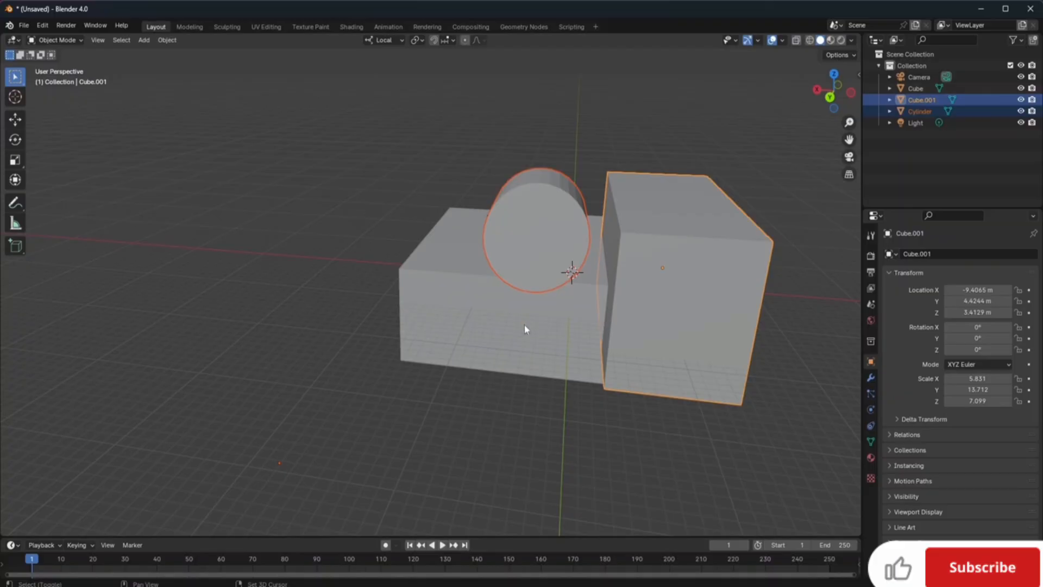
{"action": "left_click", "coordinate": [509, 345], "text": "shift"}
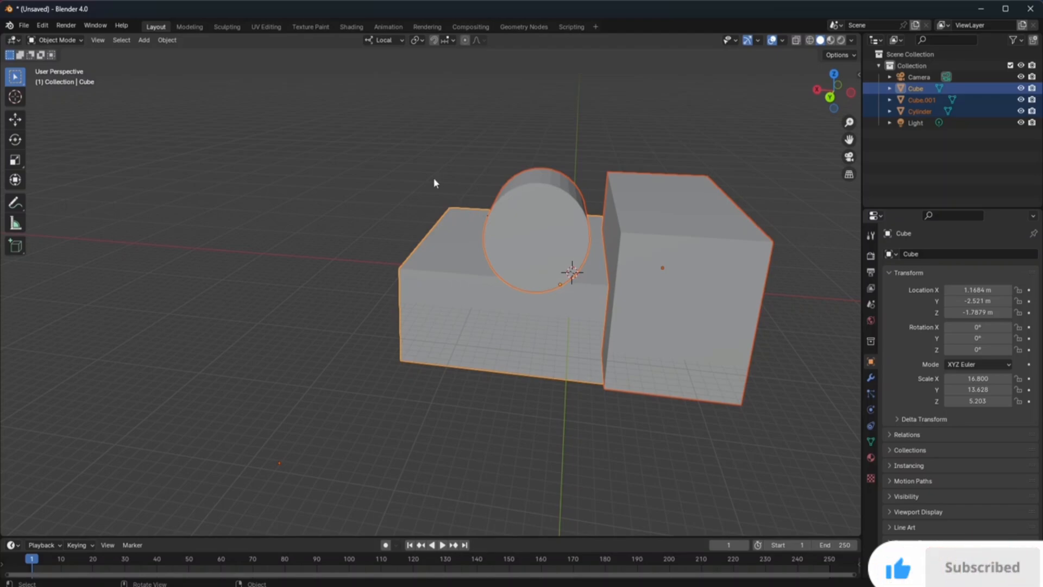
Step: Expand the base cube's Relations settings and examine the available Parent objects without choosing one
{"action": "left_click", "coordinate": [892, 435]}
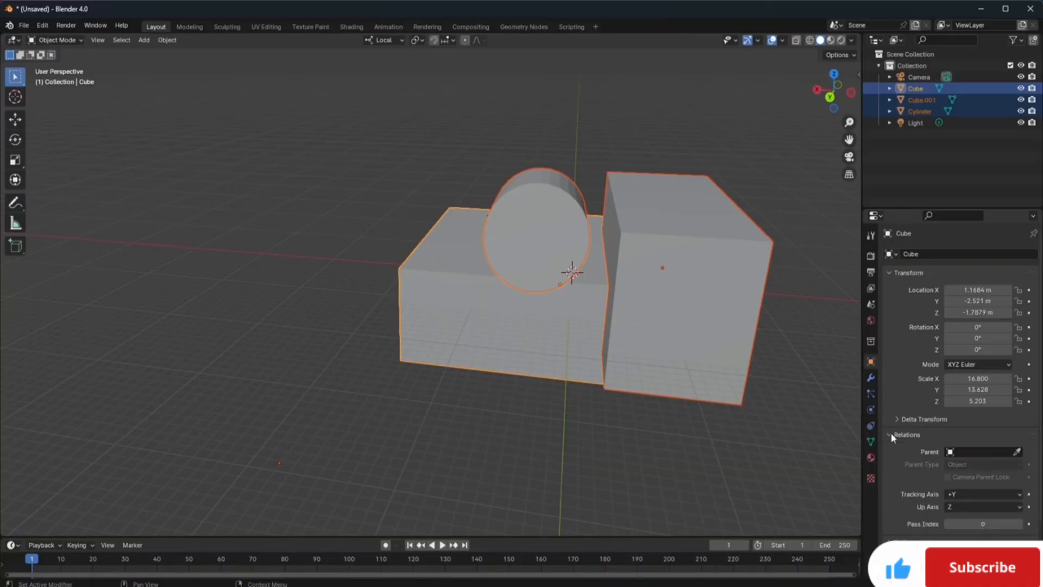
{"action": "scroll", "coordinate": [965, 452], "scroll_direction": "down", "scroll_amount": 3}
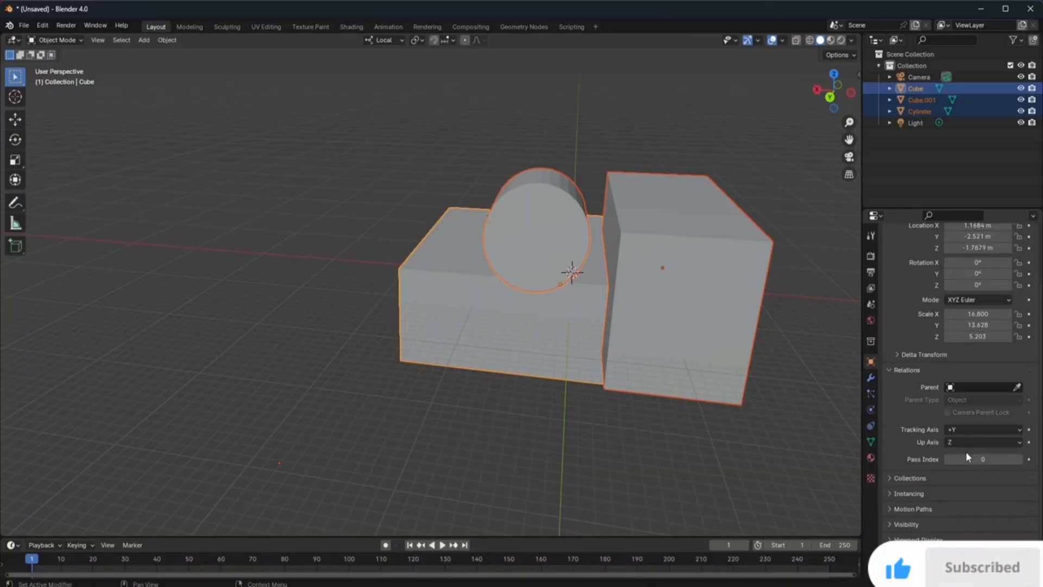
{"action": "left_click", "coordinate": [963, 387]}
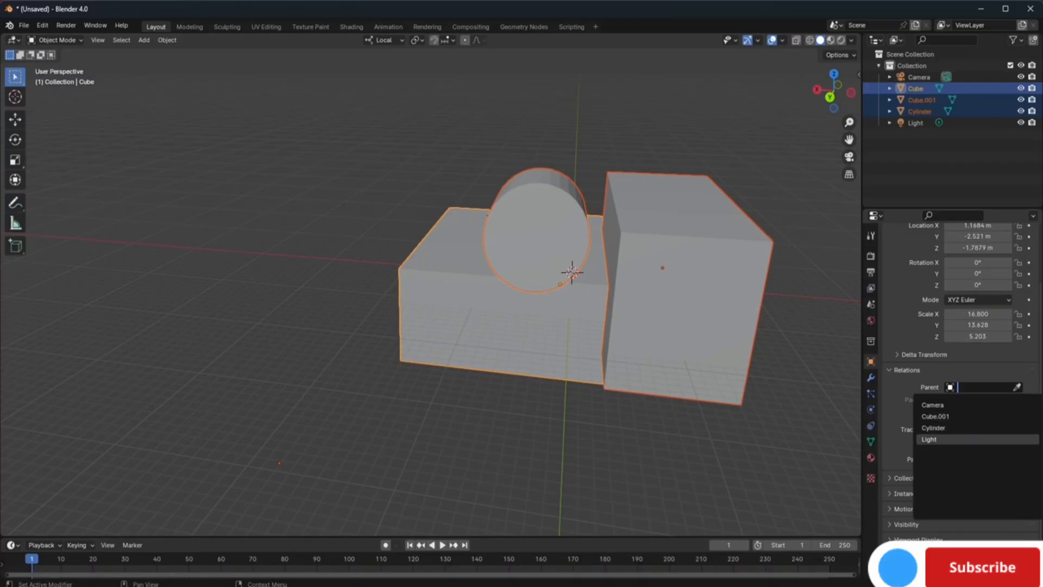
{"action": "left_click", "coordinate": [922, 153]}
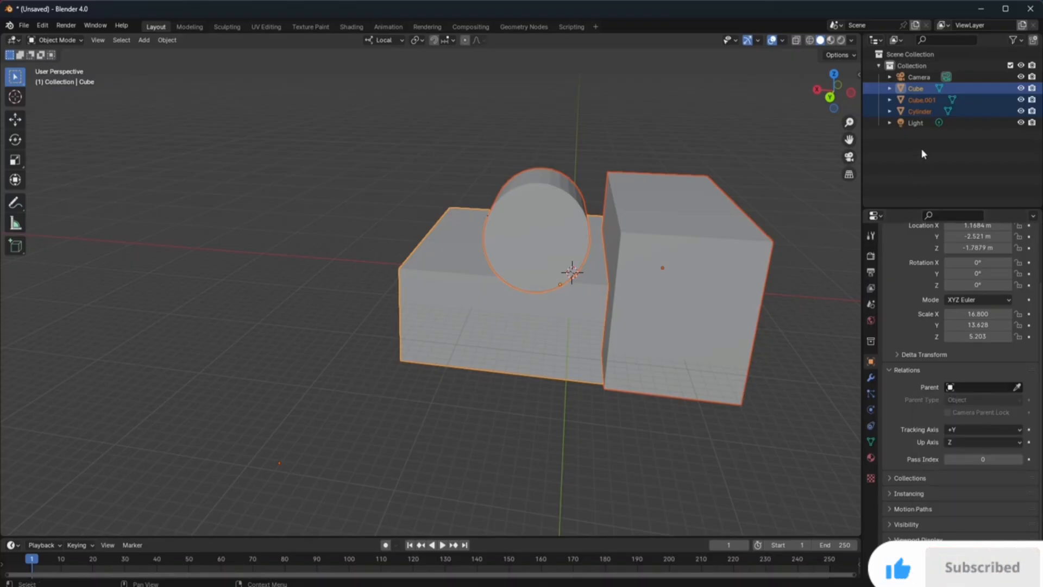
Step: Select only the wide base cube and rename it Base
{"action": "left_click", "coordinate": [297, 410]}
{"action": "left_click", "coordinate": [468, 355]}
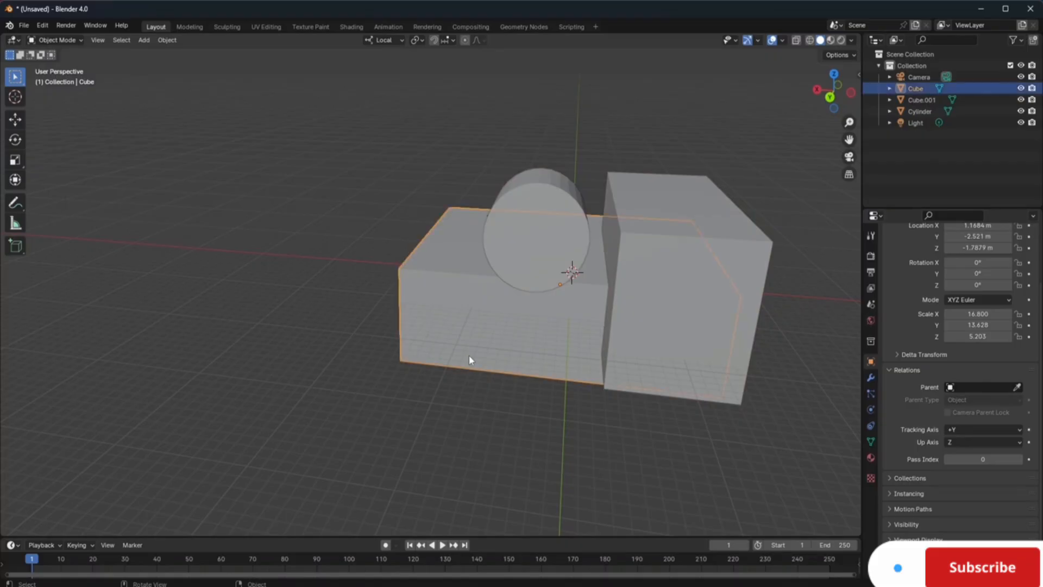
{"action": "double_click", "coordinate": [918, 88]}
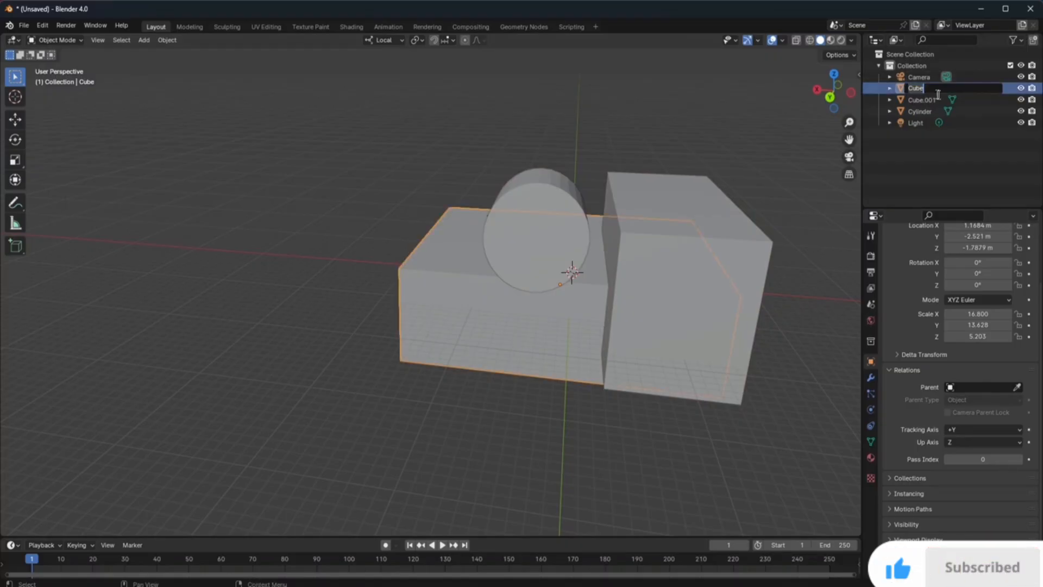
{"action": "type", "text": "Base"}
{"action": "key", "text": "Return"}
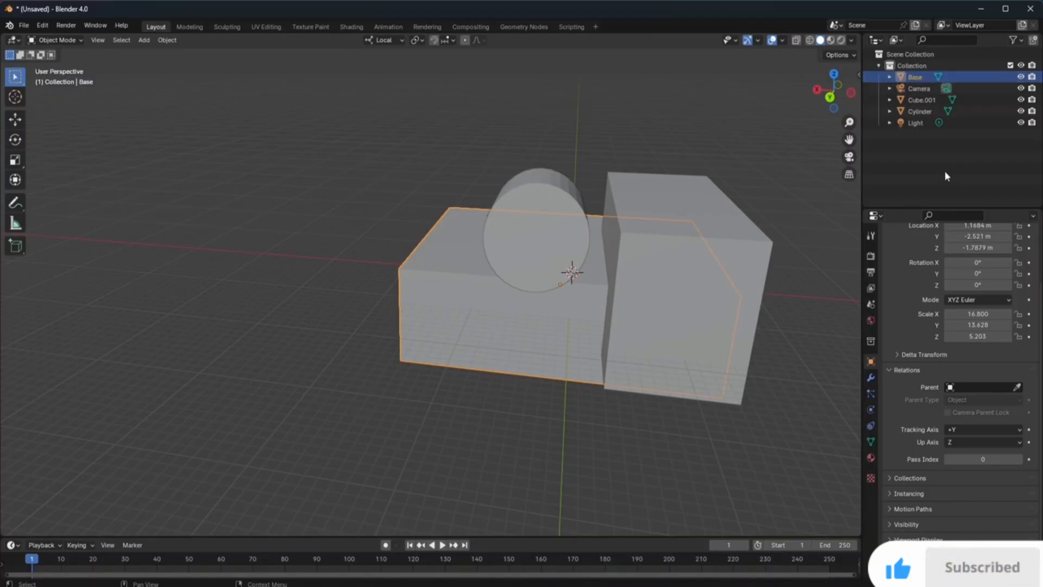
Step: Select the tall box, Cube.001, and rename it Cube
{"action": "left_click", "coordinate": [545, 232]}
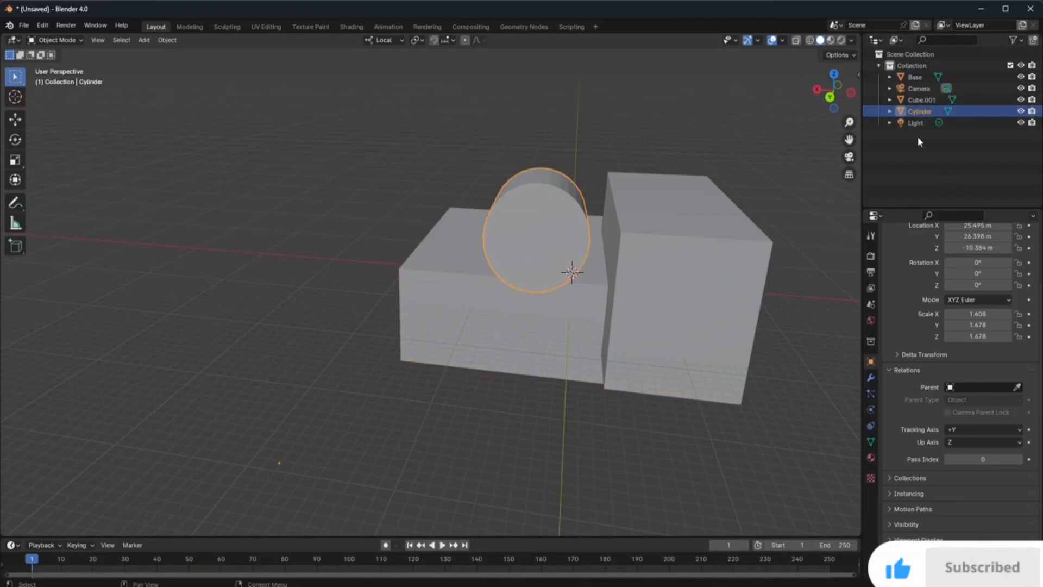
{"action": "left_click", "coordinate": [721, 301]}
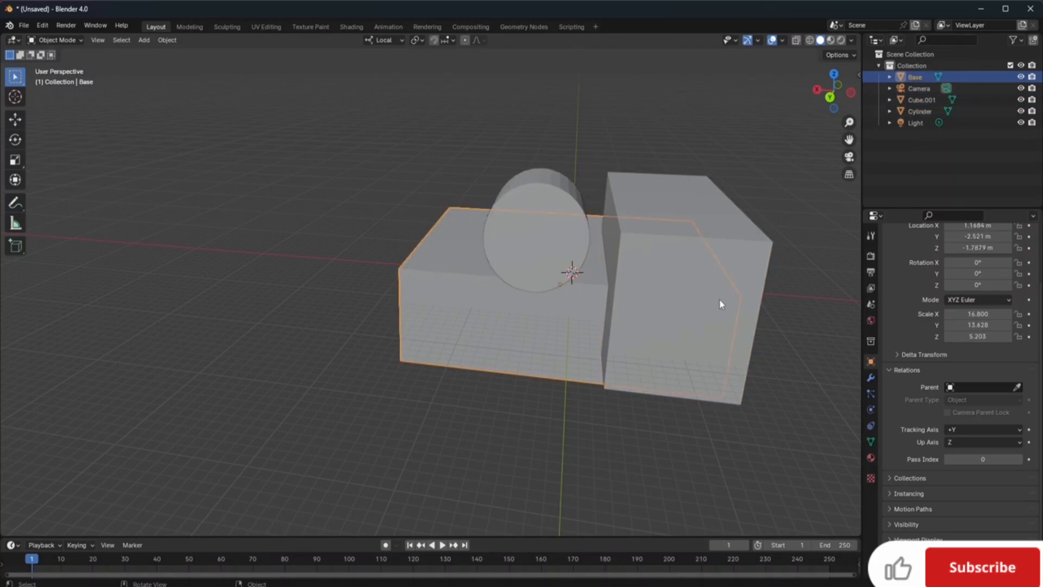
{"action": "left_click", "coordinate": [719, 213]}
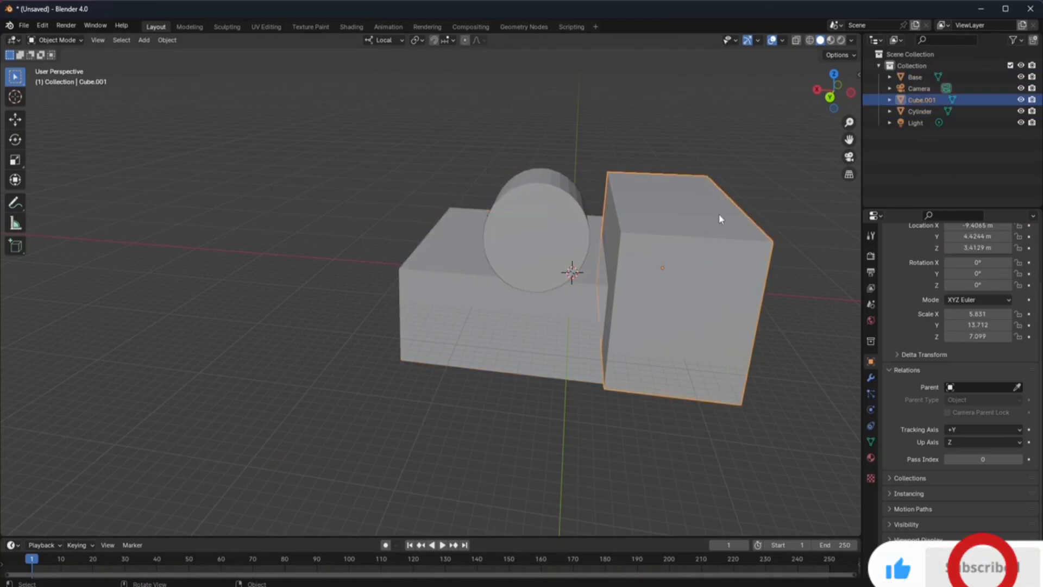
{"action": "double_click", "coordinate": [935, 100]}
{"action": "key", "text": "BackSpace"}
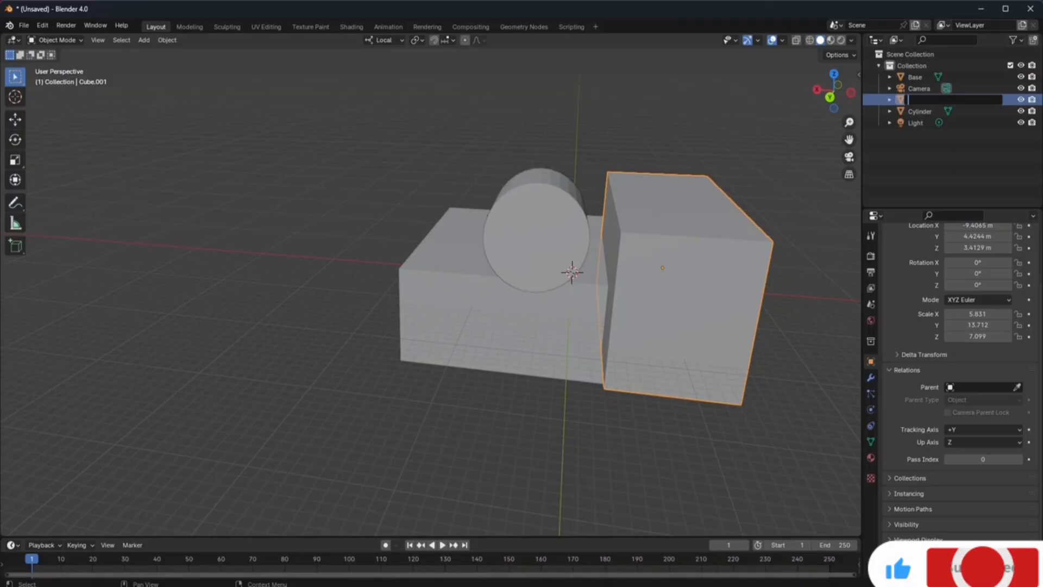
{"action": "type", "text": "Cub"}
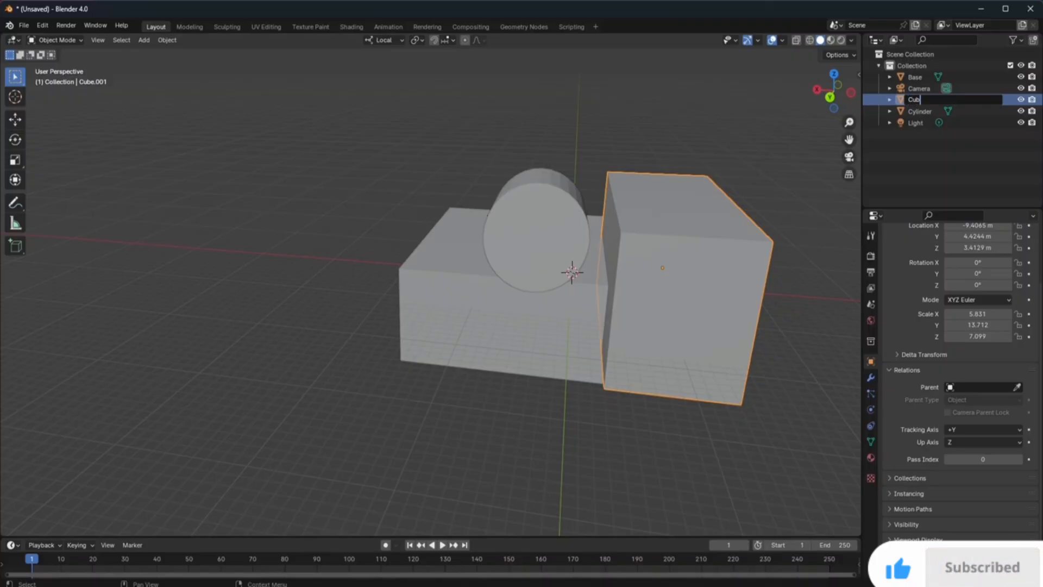
{"action": "type", "text": "e"}
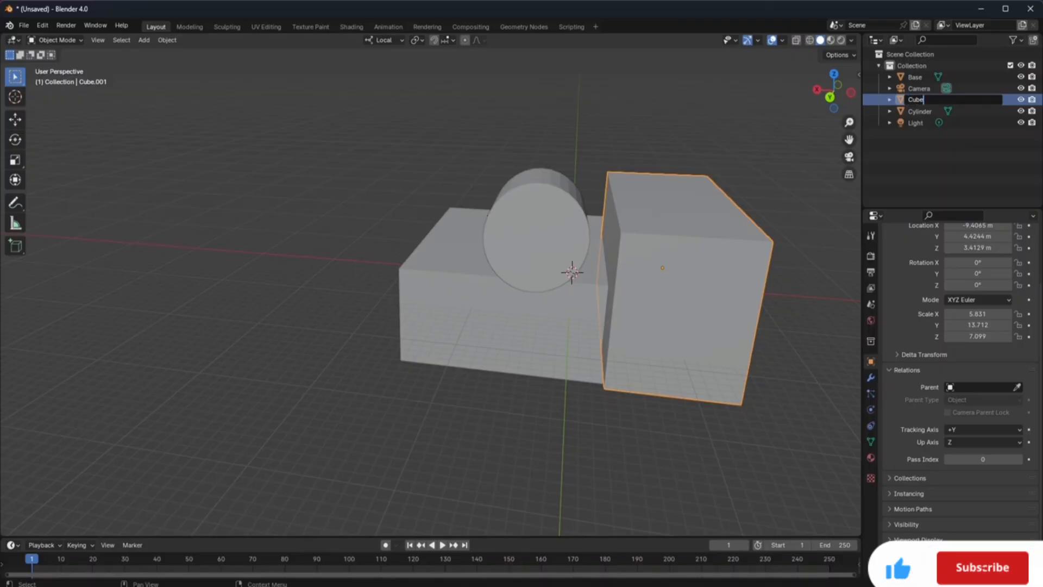
{"action": "key", "text": "Return"}
{"action": "left_click", "coordinate": [922, 175]}
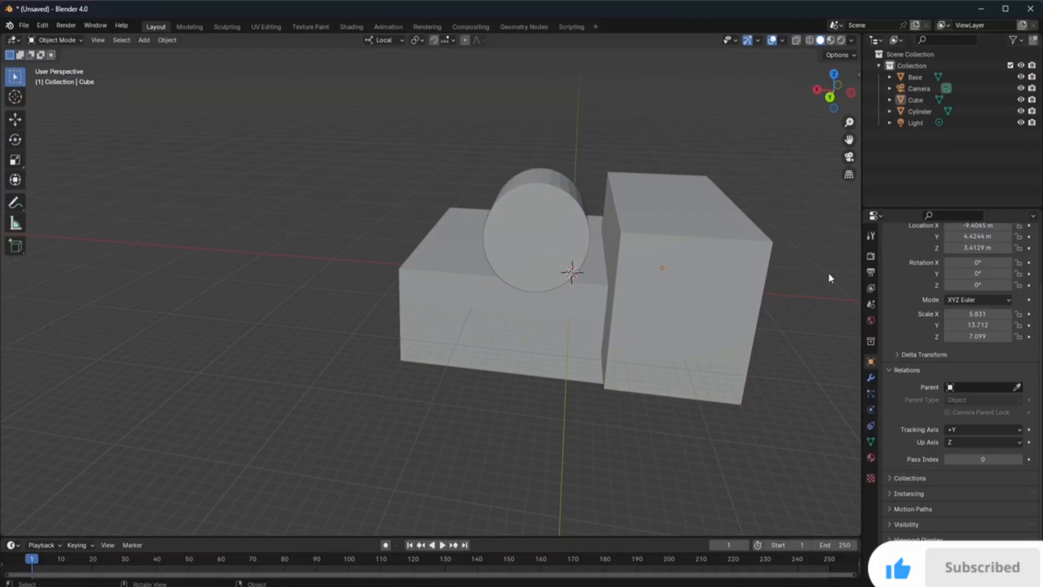
Step: Select the tall box, the cylinder and then Base as the active object, and parent them with the Object option
{"action": "left_click", "coordinate": [671, 253]}
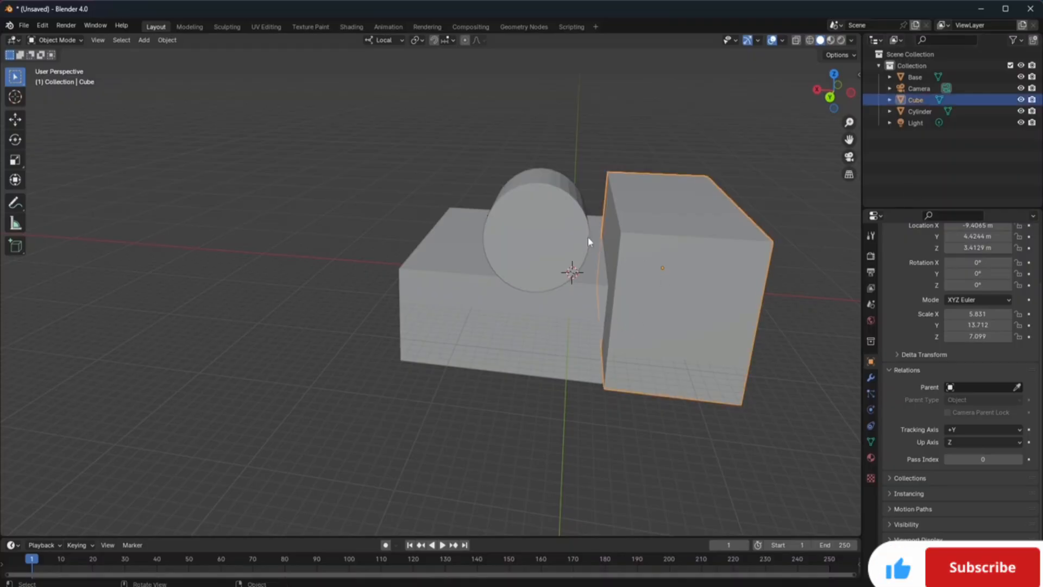
{"action": "left_click", "coordinate": [535, 241], "text": "shift"}
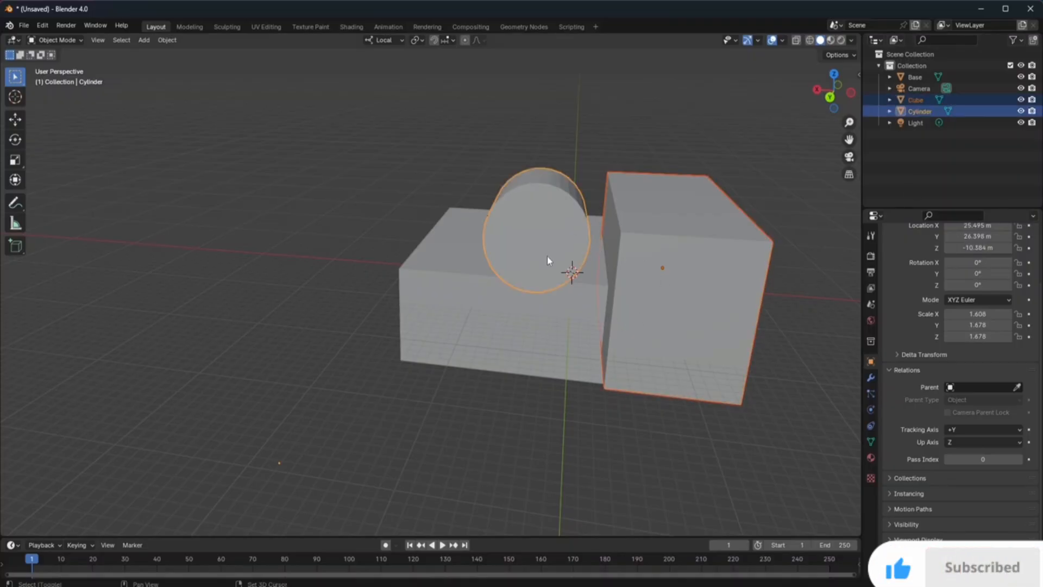
{"action": "left_click", "coordinate": [557, 331], "text": "shift"}
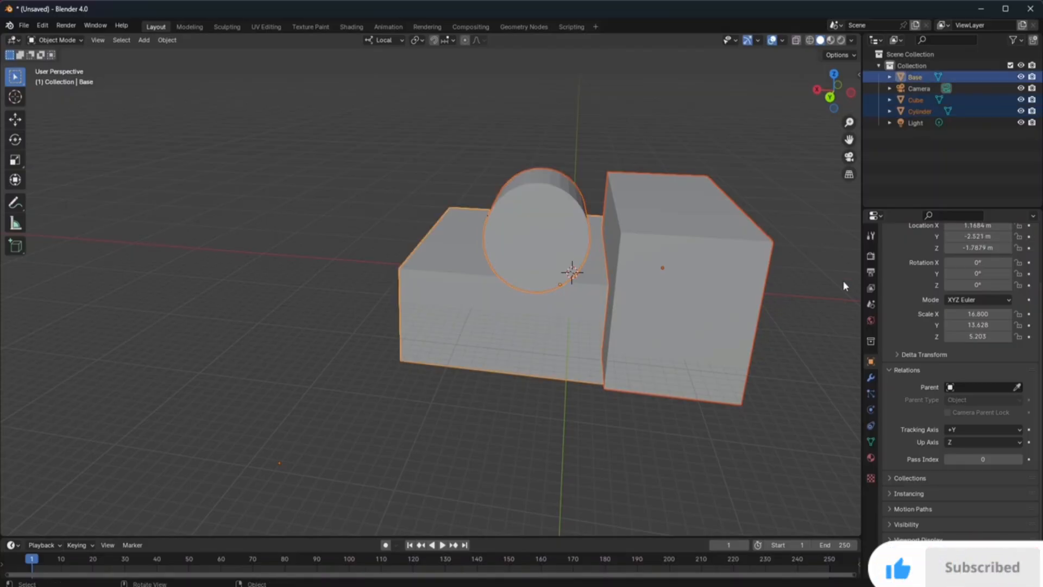
{"action": "left_click", "coordinate": [171, 43]}
{"action": "mouse_move", "coordinate": [200, 230]}
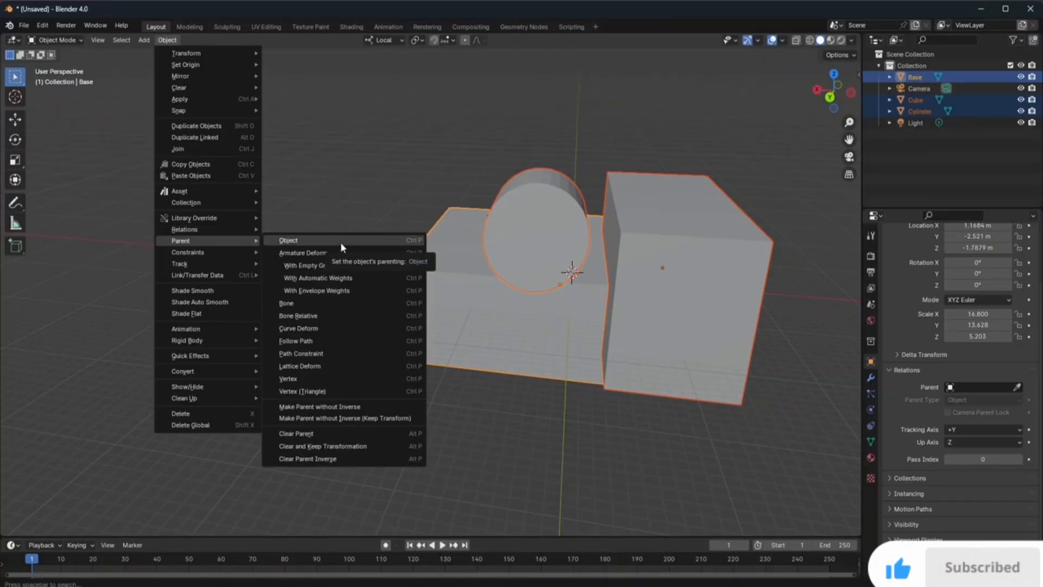
{"action": "left_click", "coordinate": [340, 243]}
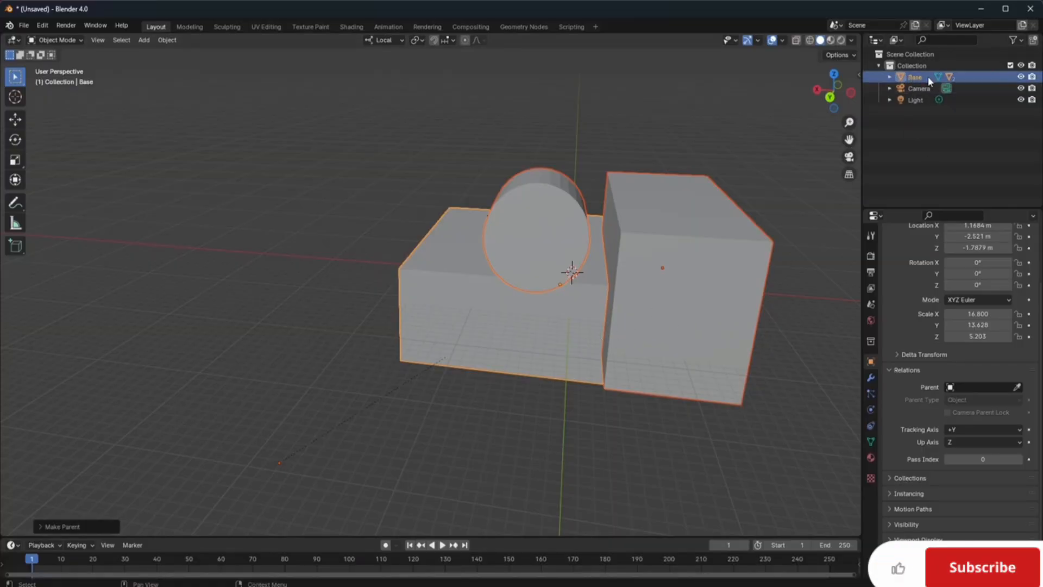
Step: Expand Base's hierarchy and examine its child objects
{"action": "left_click", "coordinate": [889, 78]}
{"action": "left_click", "coordinate": [934, 88]}
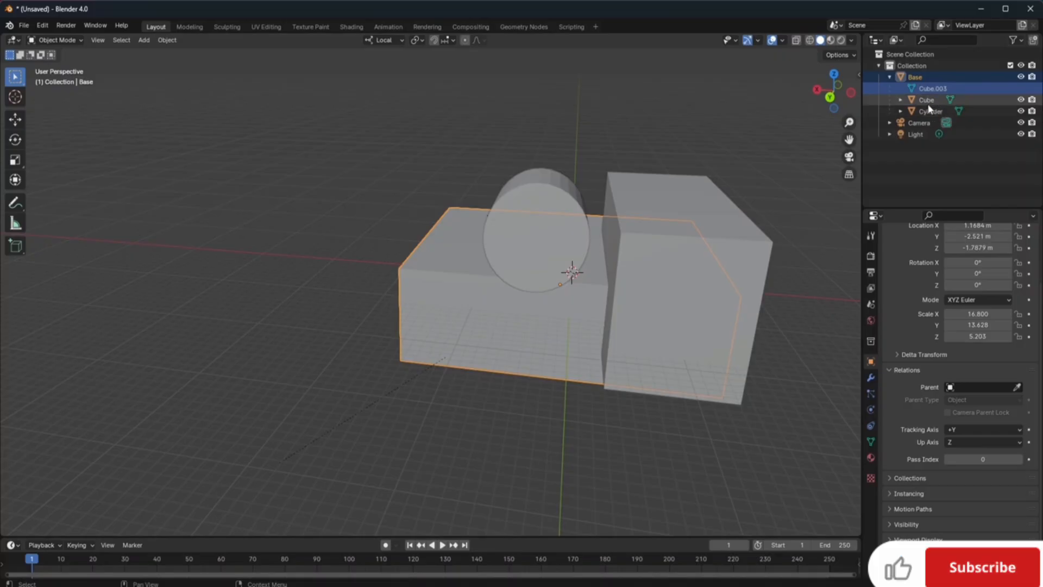
{"action": "double_click", "coordinate": [924, 101]}
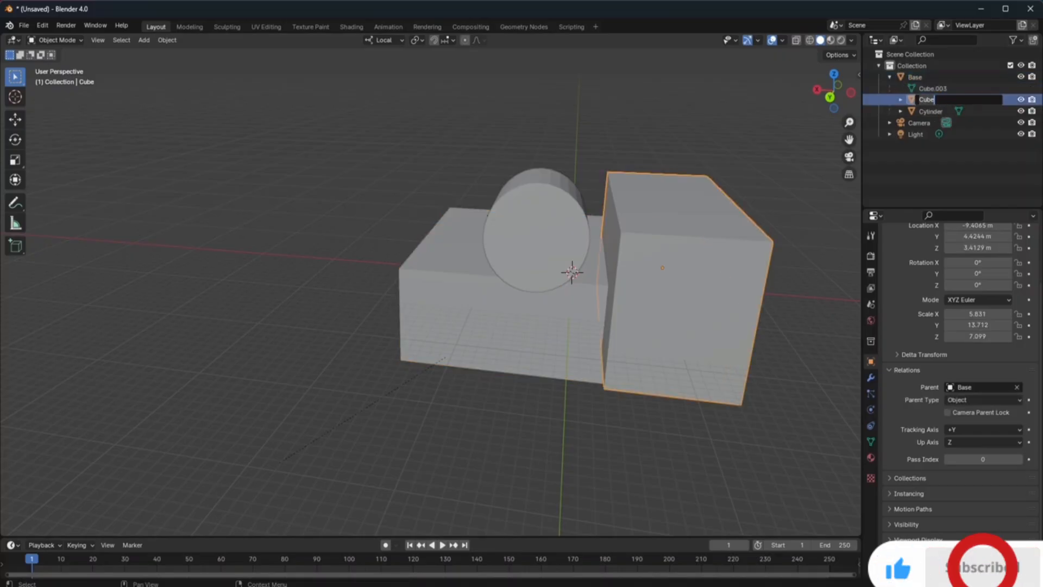
{"action": "key", "text": "Return"}
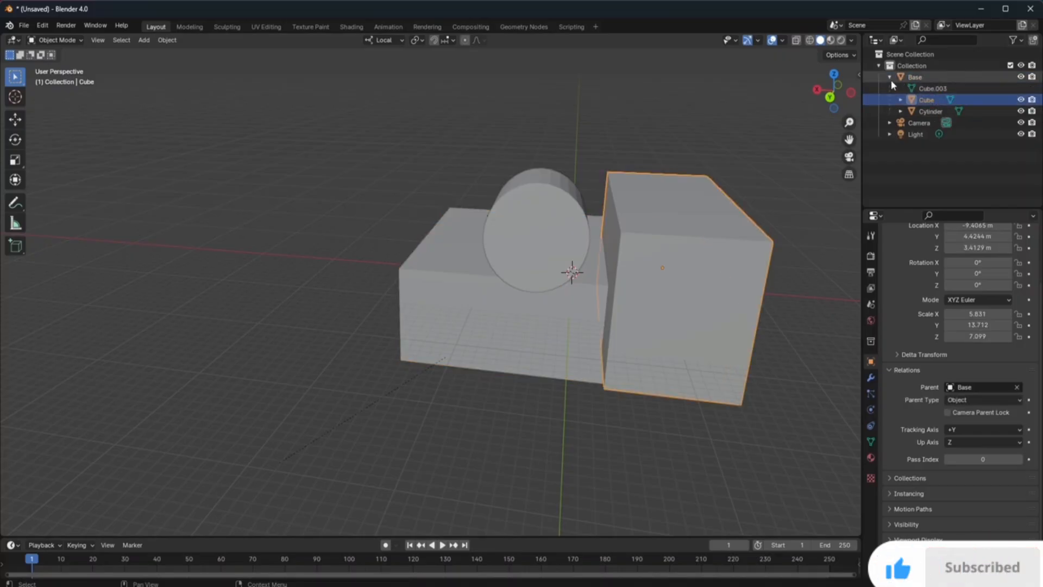
{"action": "left_click", "coordinate": [891, 80]}
{"action": "left_click", "coordinate": [891, 80]}
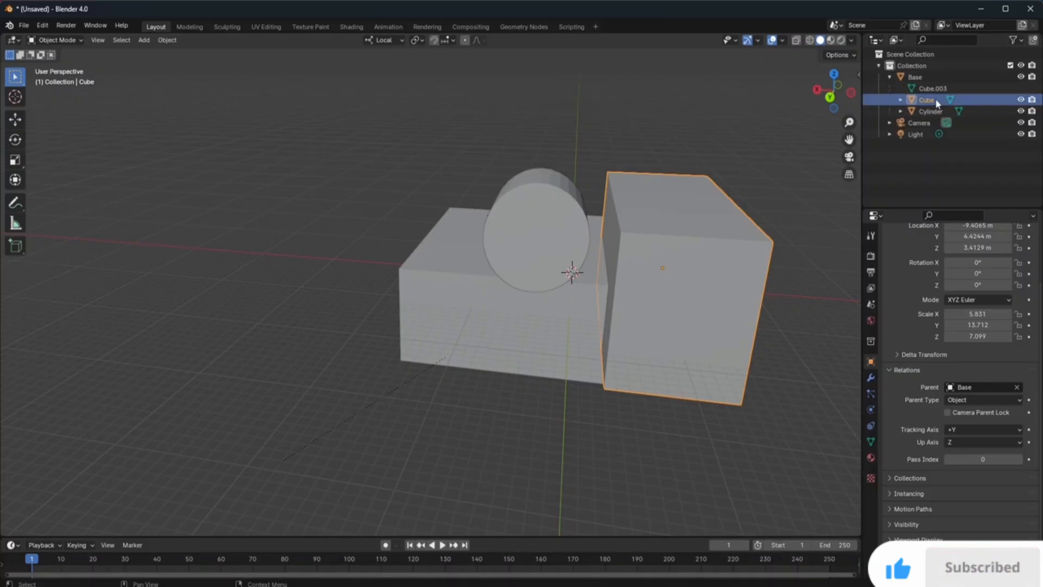
Step: Move the Cylinder out of the Collection into the top-level Scene Collection
{"action": "left_click", "coordinate": [930, 111]}
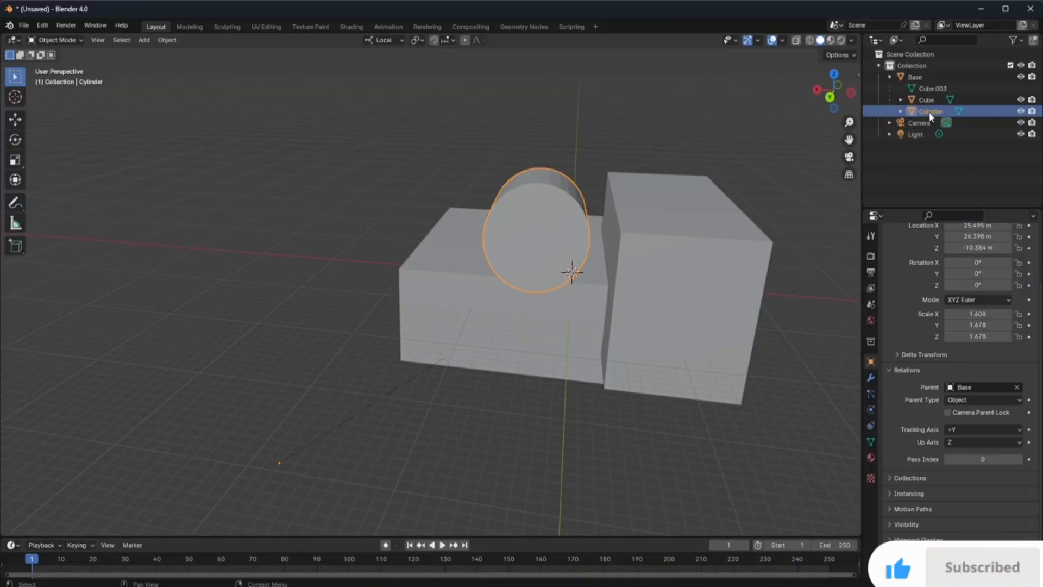
{"action": "left_click_drag", "start_coordinate": [930, 115], "coordinate": [885, 177]}
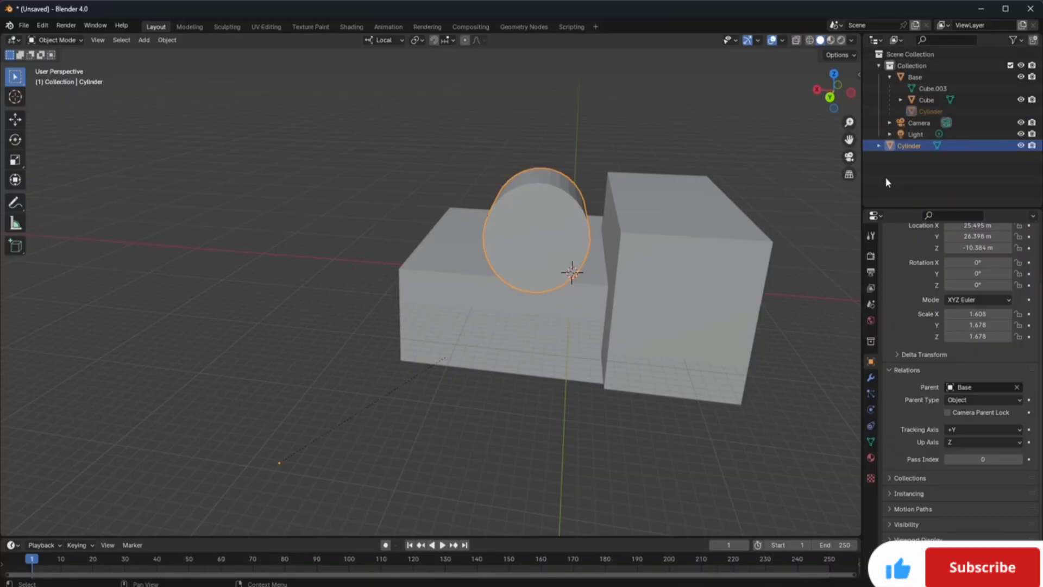
Step: Select the cylinder, set its X rotation to -7°, and clear the selection
{"action": "left_click", "coordinate": [566, 223]}
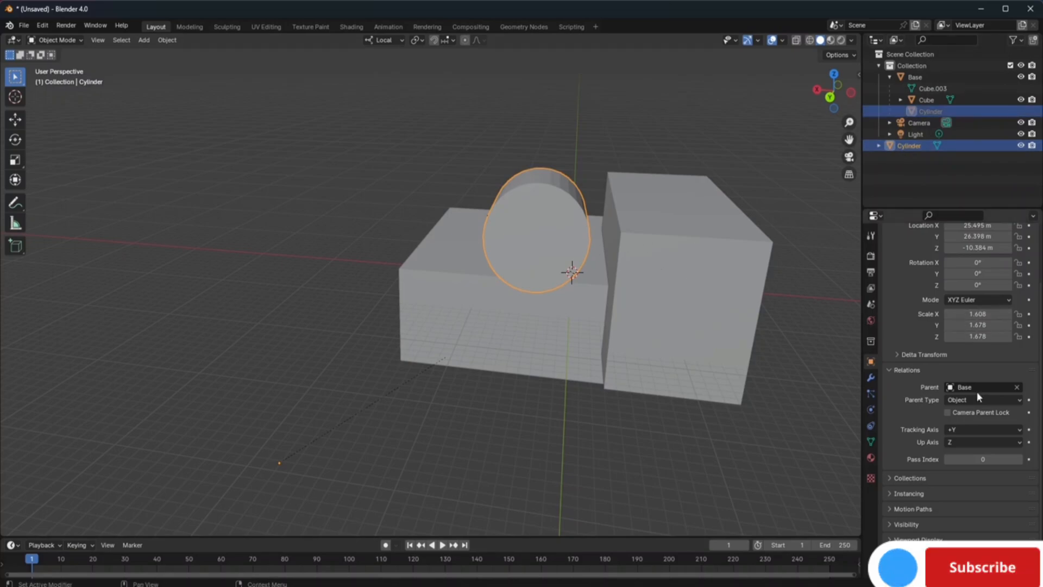
{"action": "scroll", "coordinate": [994, 293], "scroll_direction": "up", "scroll_amount": 1}
{"action": "mouse_move", "coordinate": [984, 284]}
{"action": "left_mouse_down"}
{"action": "mouse_move", "coordinate": [1021, 284]}
{"action": "mouse_move", "coordinate": [980, 285]}
{"action": "left_mouse_up"}
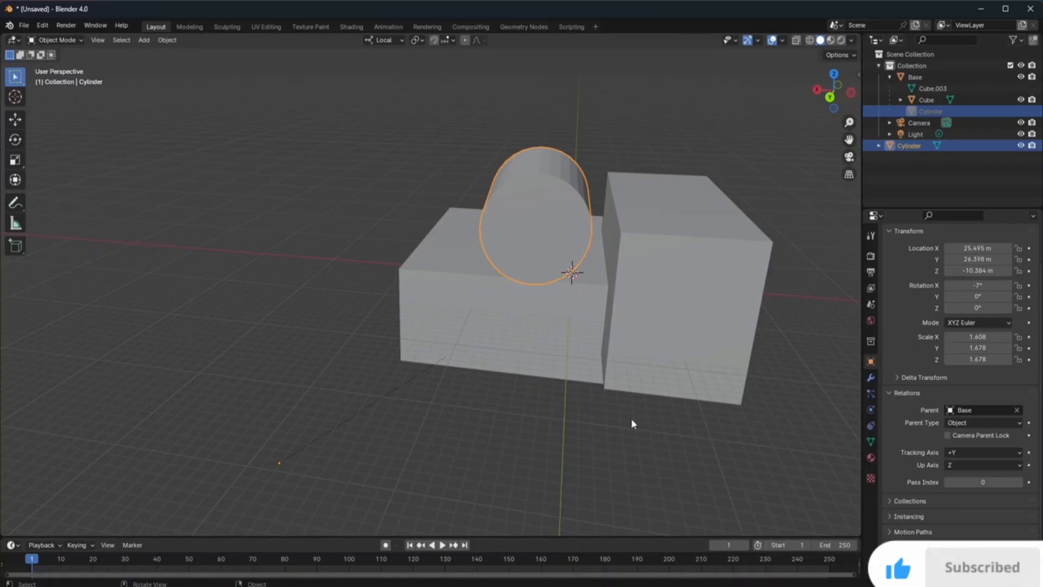
{"action": "mouse_move", "coordinate": [849, 140]}
{"action": "left_mouse_down"}
{"action": "mouse_move", "coordinate": [849, 116]}
{"action": "mouse_move", "coordinate": [849, 138]}
{"action": "mouse_move", "coordinate": [849, 126]}
{"action": "left_mouse_up"}
{"action": "left_click", "coordinate": [673, 459]}
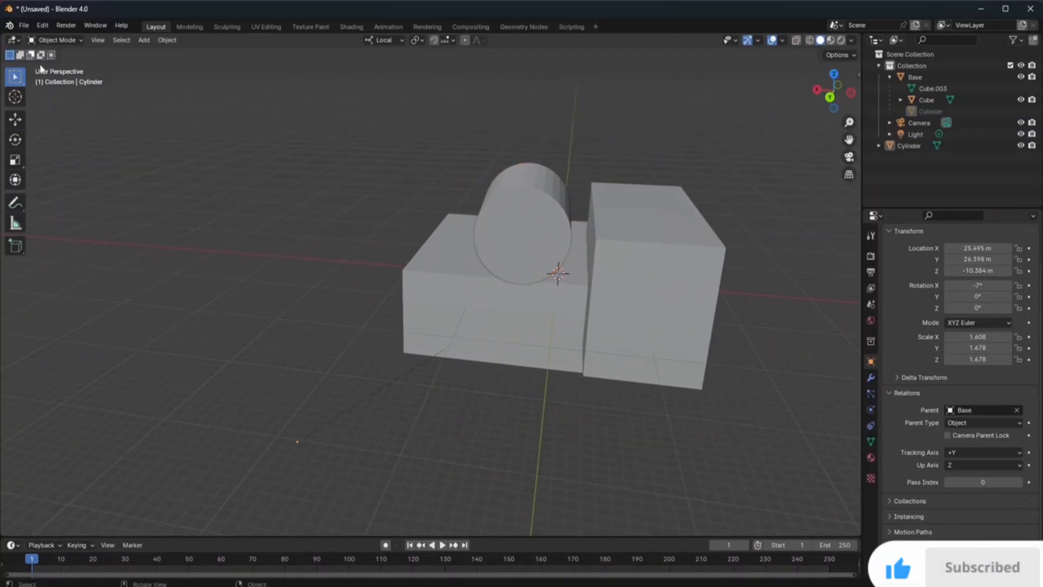
Step: Activate the Move tool, select the cylinder, and set its X scale to about -0.502 and X rotation to -3°
{"action": "left_click", "coordinate": [15, 119]}
{"action": "left_click_drag", "start_coordinate": [392, 372], "coordinate": [297, 308]}
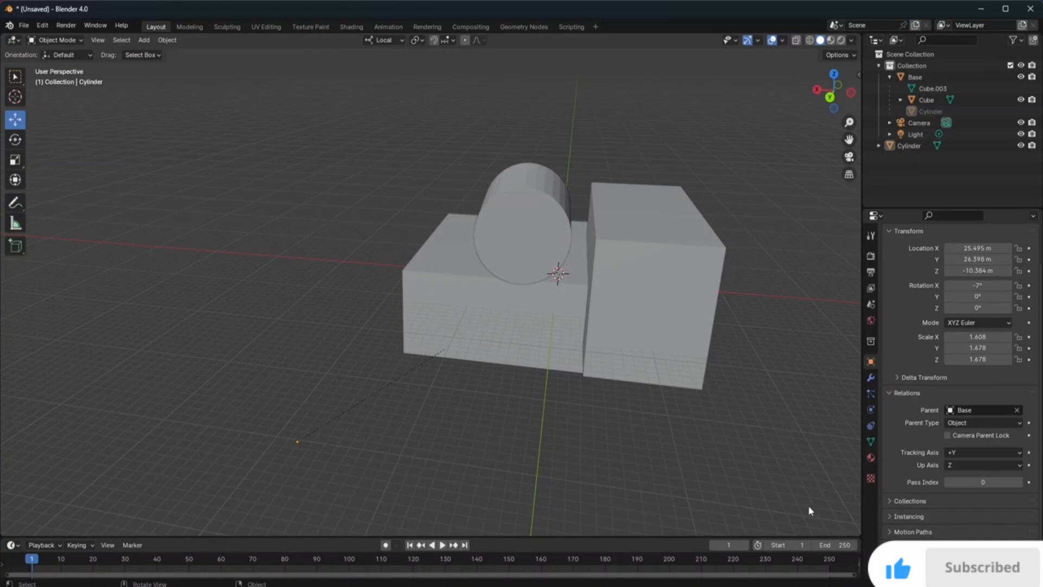
{"action": "left_click_drag", "start_coordinate": [832, 102], "coordinate": [773, 113]}
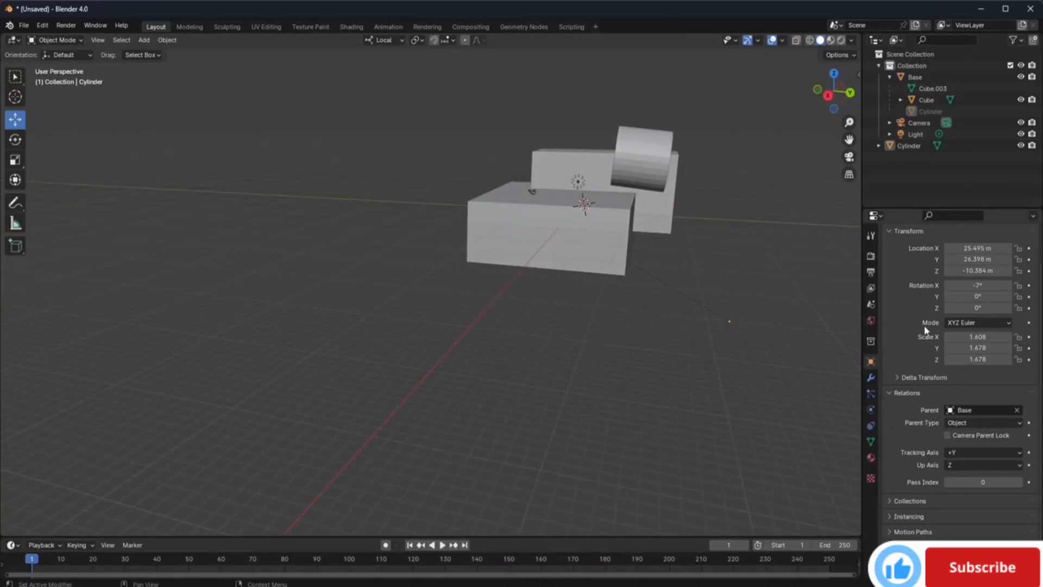
{"action": "left_click", "coordinate": [637, 171]}
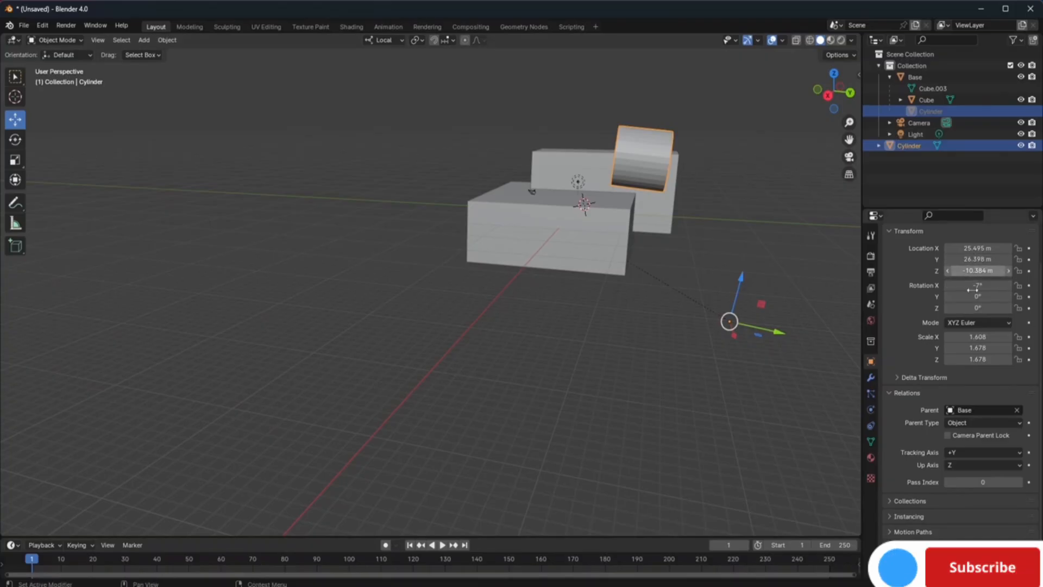
{"action": "left_click_drag", "start_coordinate": [978, 337], "coordinate": [910, 337]}
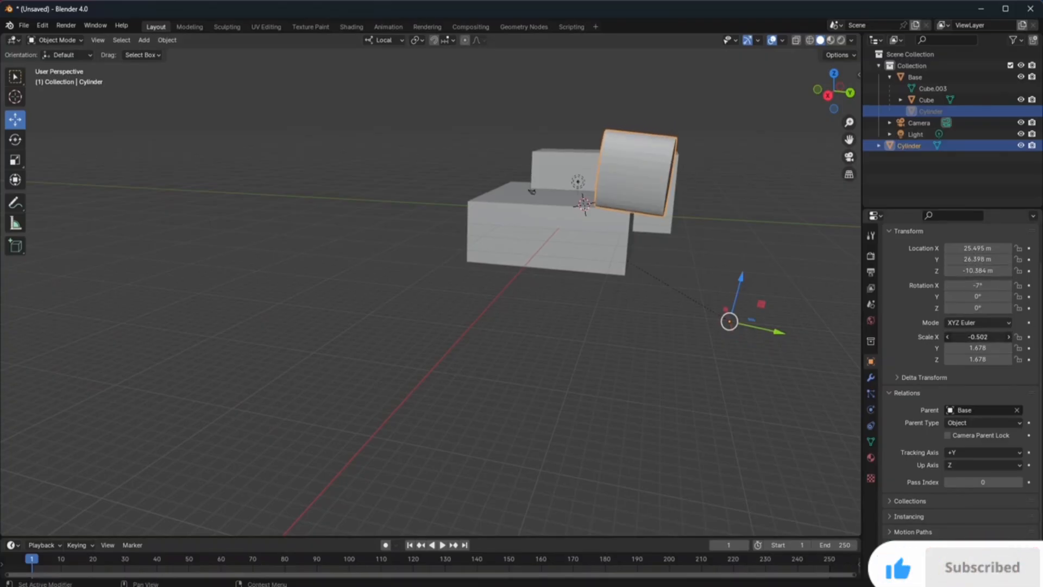
{"action": "double_click", "coordinate": [985, 286]}
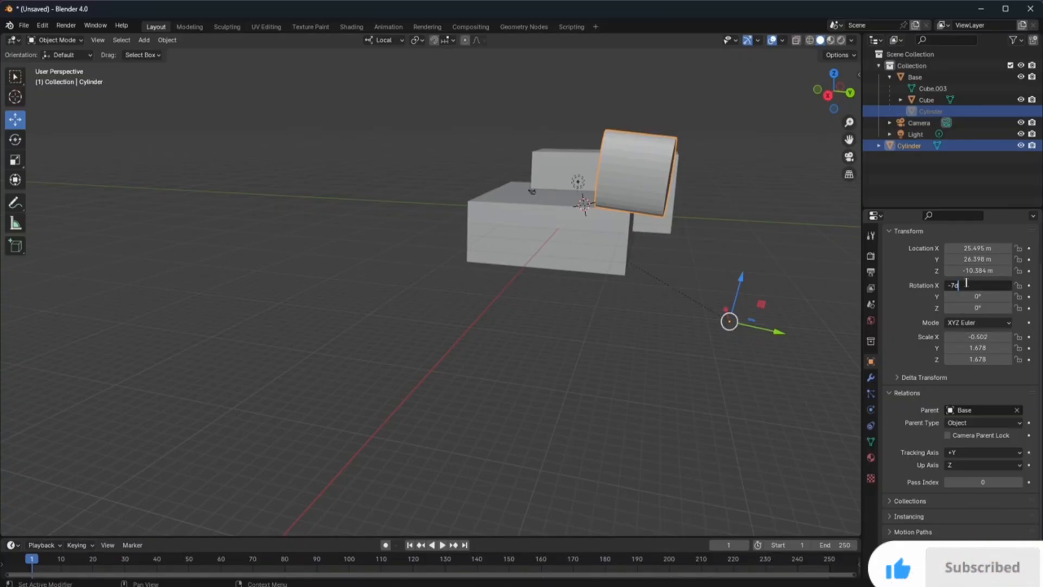
{"action": "mouse_move", "coordinate": [974, 285]}
{"action": "left_mouse_down"}
{"action": "mouse_move", "coordinate": [984, 286]}
{"action": "mouse_move", "coordinate": [968, 285]}
{"action": "left_mouse_up"}
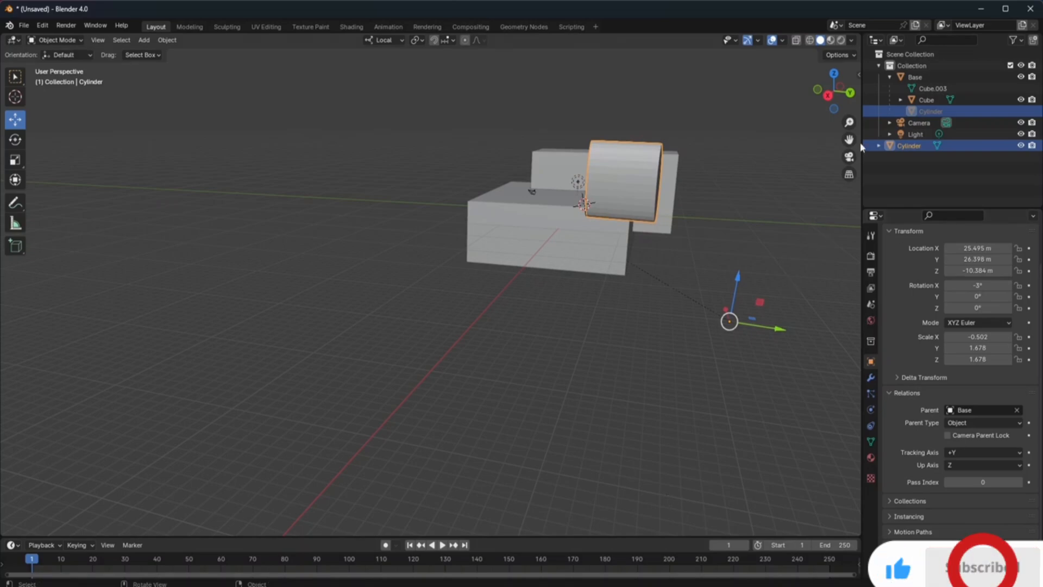
Step: Move the cylinder freely by a small amount to about X 25.07 m, Y 26.51 m, Z -10.81 m
{"action": "left_click_drag", "start_coordinate": [840, 93], "coordinate": [748, 84]}
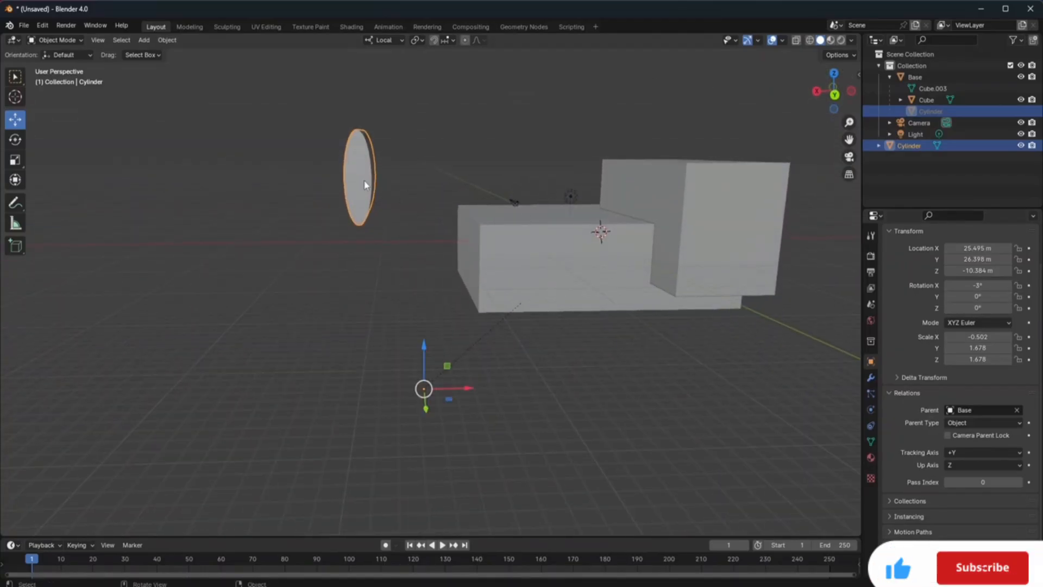
{"action": "mouse_move", "coordinate": [423, 389]}
{"action": "left_mouse_down"}
{"action": "mouse_move", "coordinate": [400, 279]}
{"action": "mouse_move", "coordinate": [428, 393]}
{"action": "left_mouse_up"}
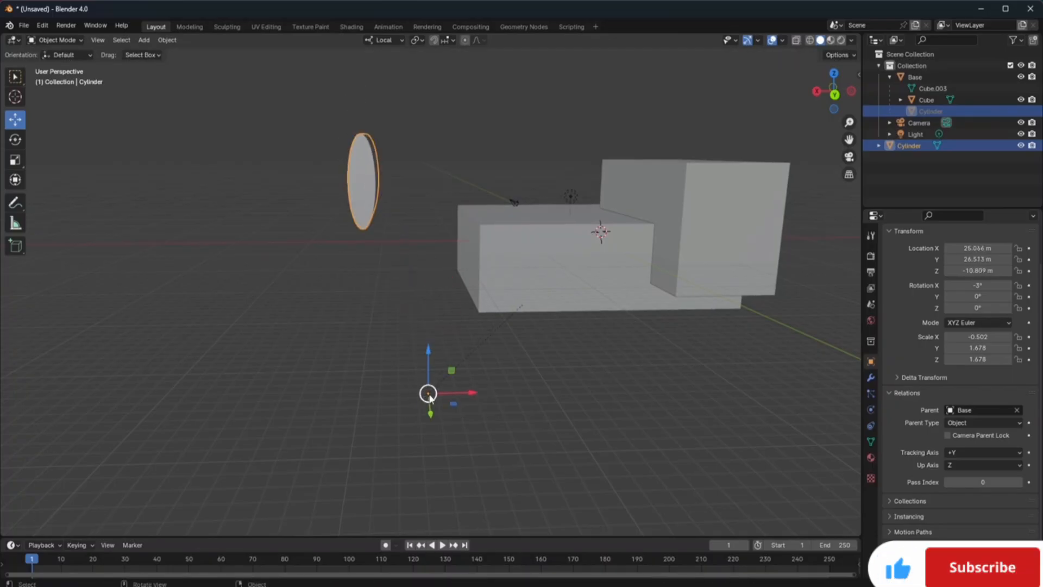
Step: Place the 3D cursor on the flat face of the cylinder
{"action": "left_click", "coordinate": [15, 96]}
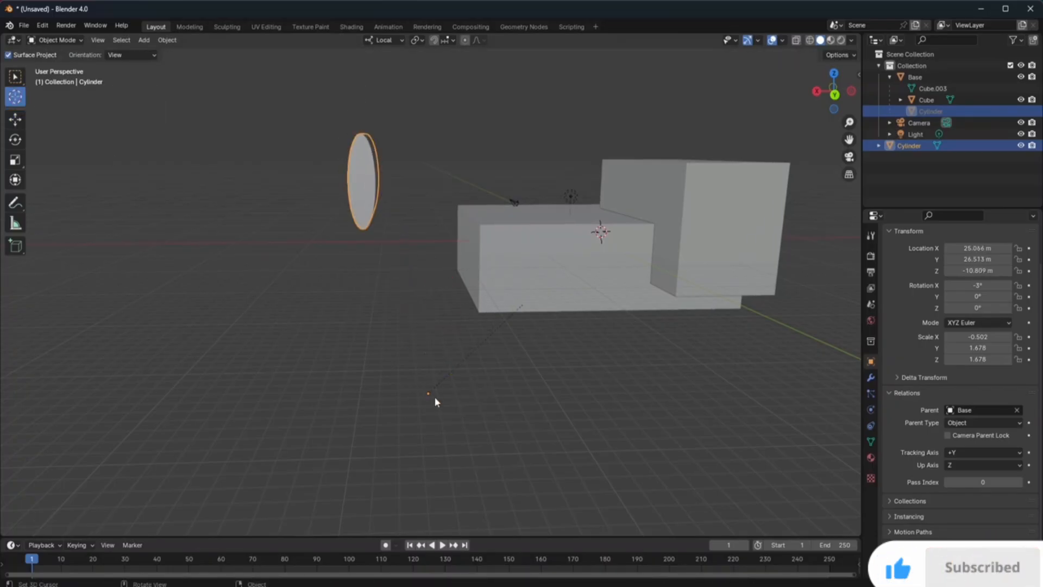
{"action": "left_click_drag", "start_coordinate": [429, 393], "coordinate": [360, 172]}
{"action": "left_click", "coordinate": [364, 202]}
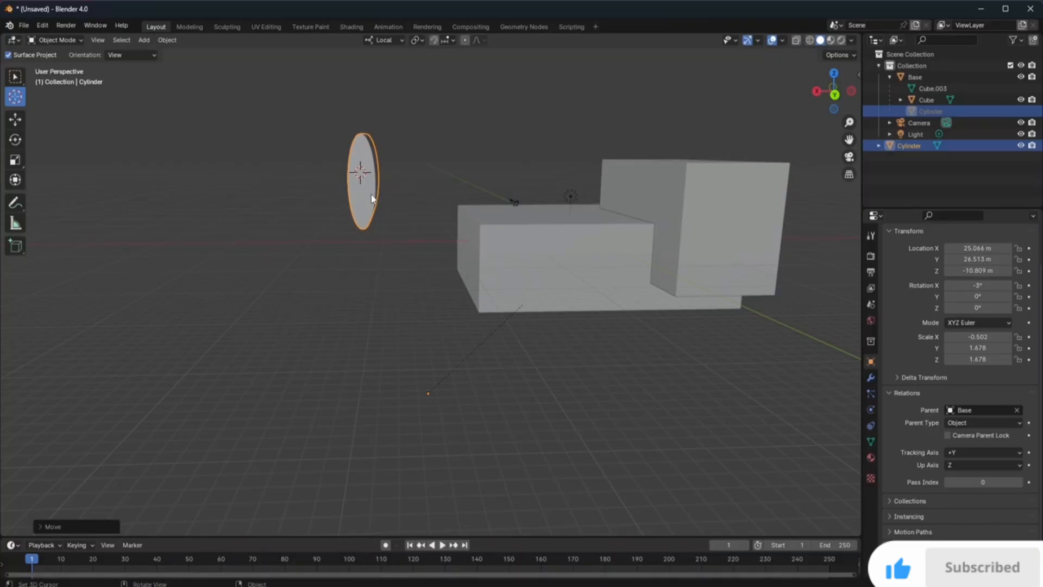
{"action": "left_click", "coordinate": [363, 190]}
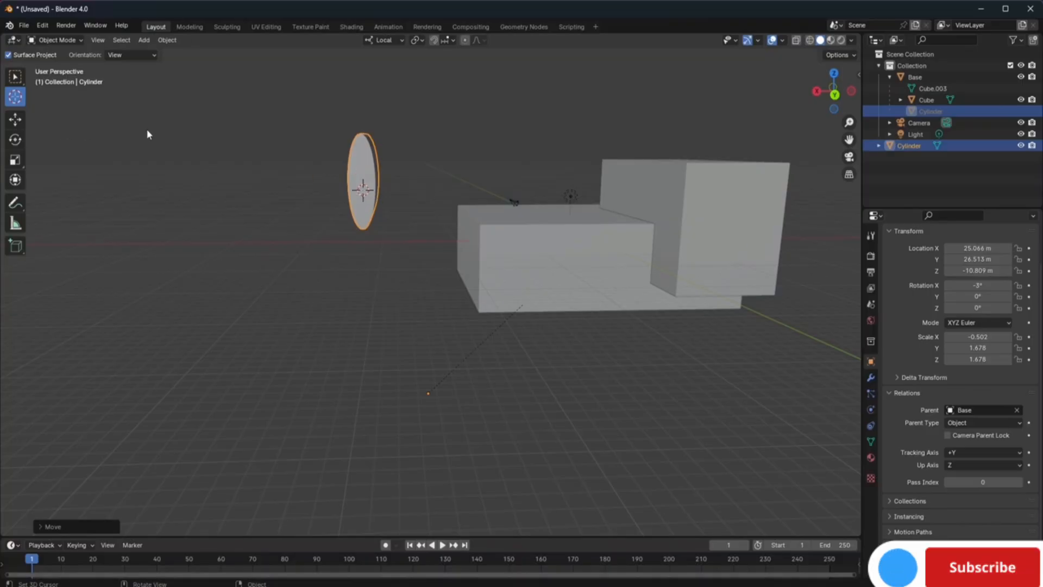
Step: Scale the cylinder down to about -0.491 × 1.642 × 1.642 and move it to about X 1.03 m, Y 28.48 m, Z -13.73 m
{"action": "key", "text": "s"}
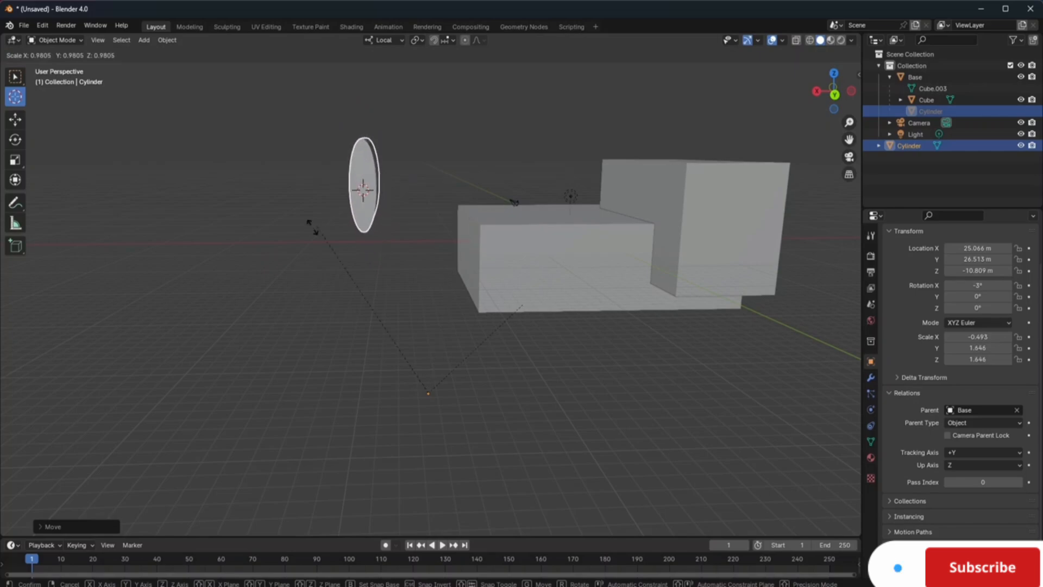
{"action": "left_click", "coordinate": [281, 259]}
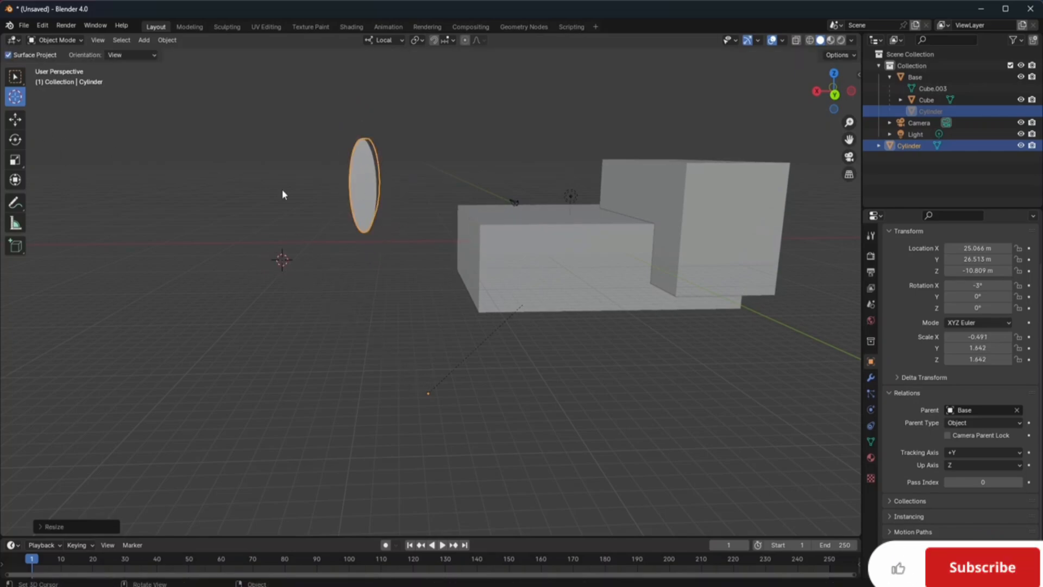
{"action": "key", "text": "g"}
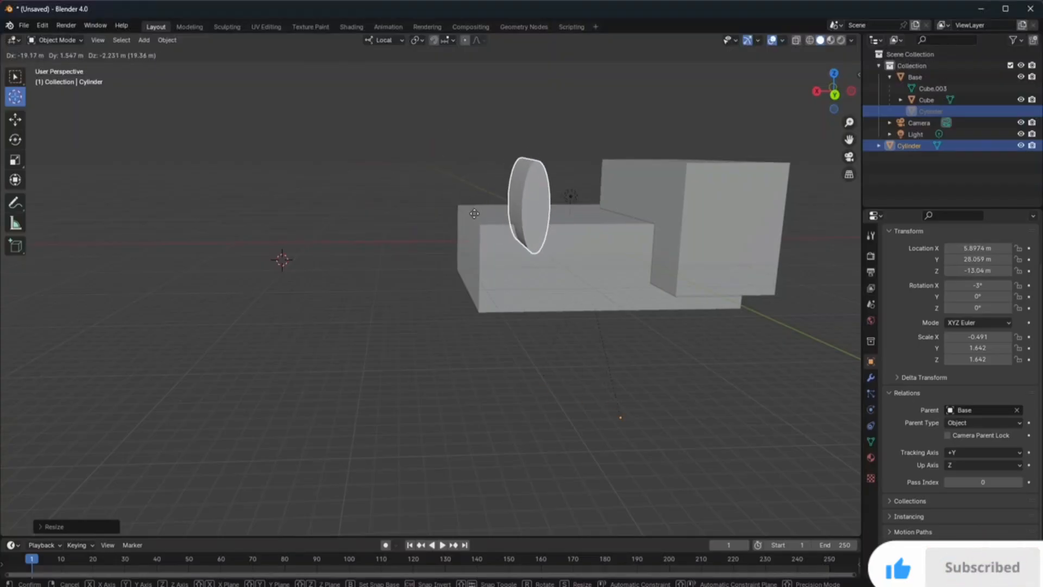
{"action": "left_click", "coordinate": [523, 220]}
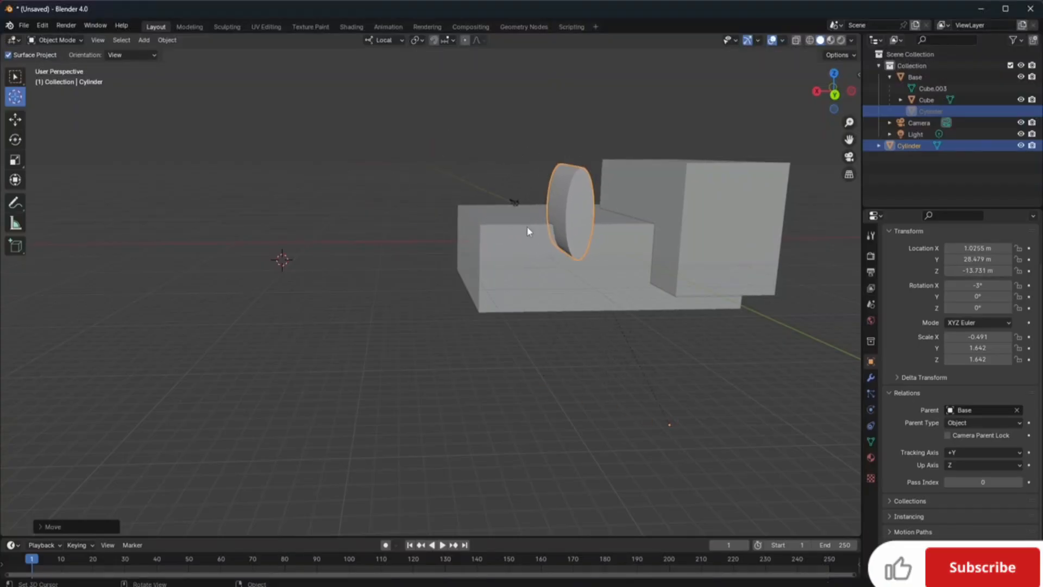
{"action": "left_click", "coordinate": [613, 363]}
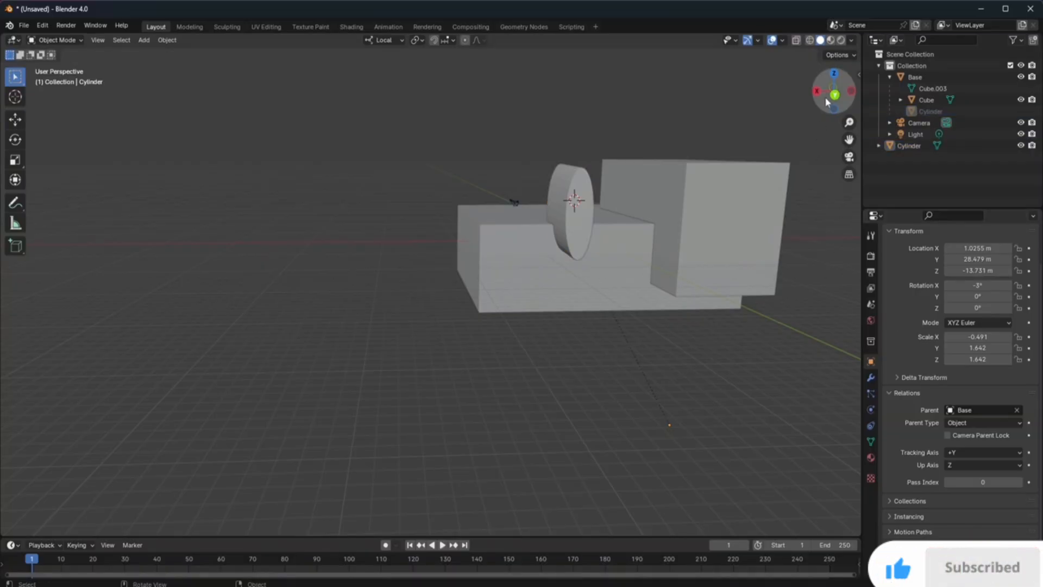
{"action": "left_click_drag", "start_coordinate": [826, 102], "coordinate": [796, 77]}
{"action": "middle_click_drag", "start_coordinate": [506, 211], "coordinate": [535, 189]}
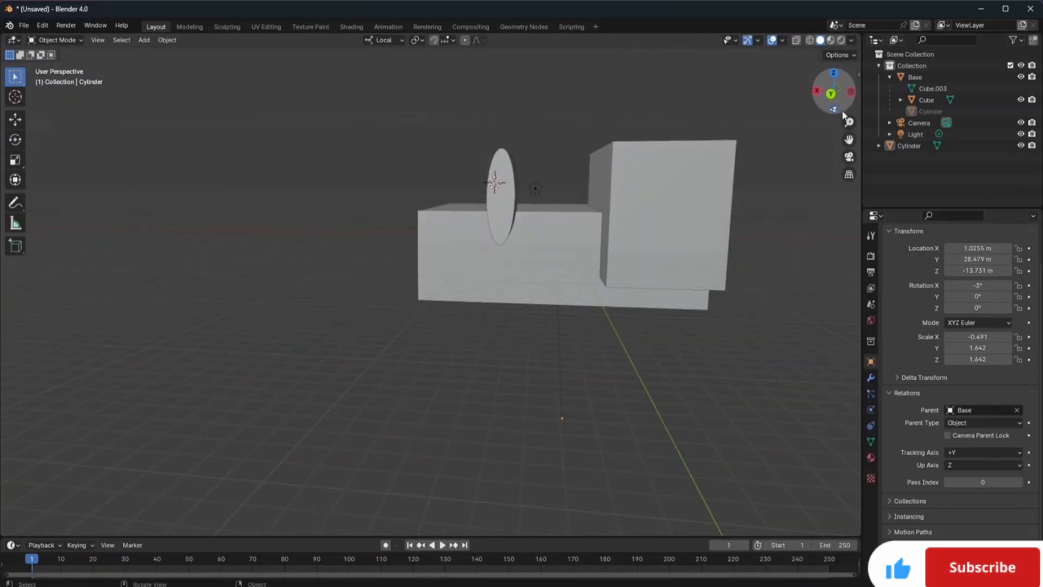
{"action": "left_click", "coordinate": [511, 230]}
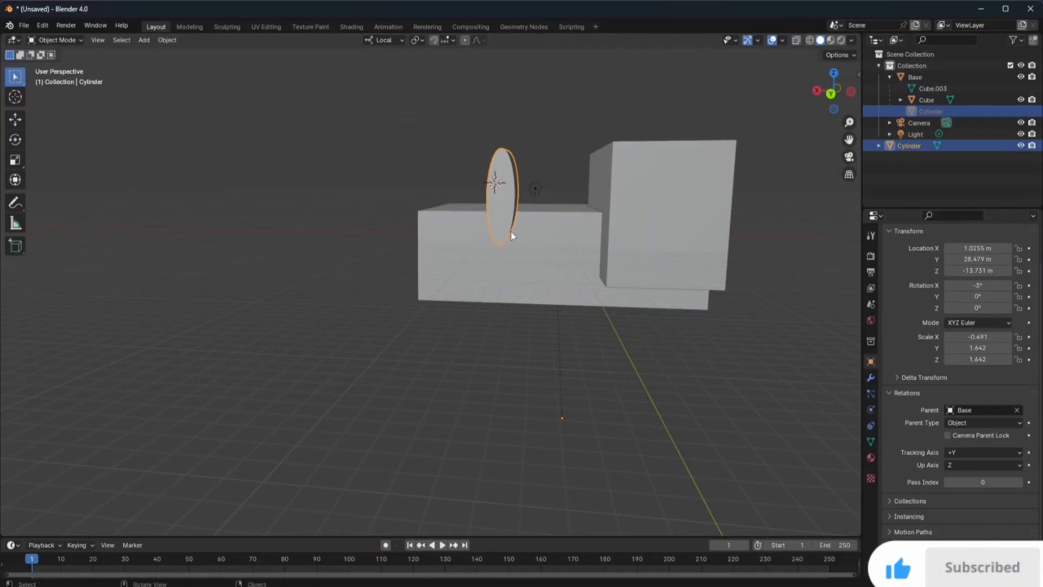
{"action": "left_click", "coordinate": [519, 256], "text": "shift"}
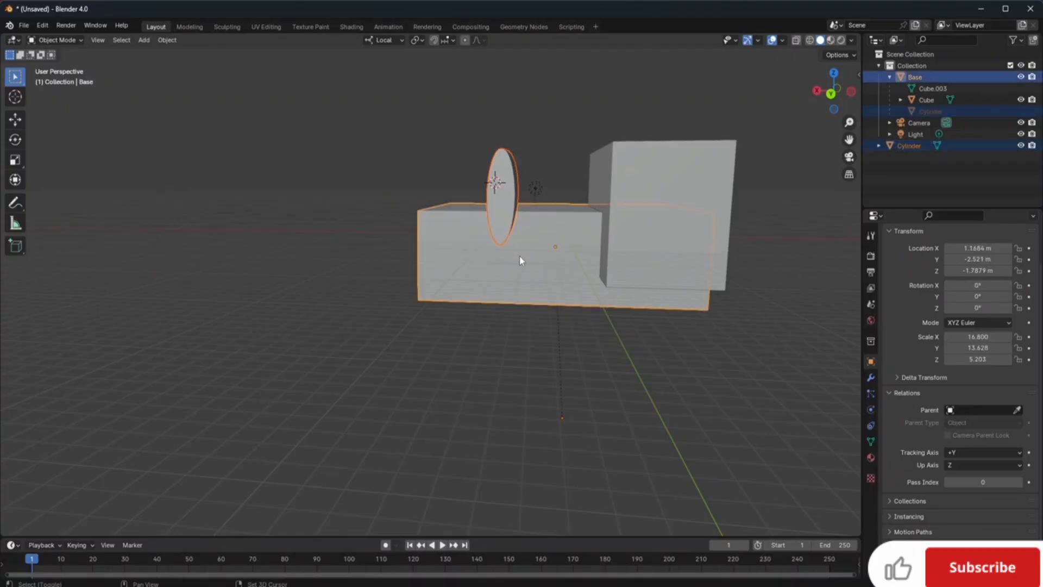
{"action": "left_click", "coordinate": [652, 185], "text": "shift"}
{"action": "left_click", "coordinate": [559, 263], "text": "shift"}
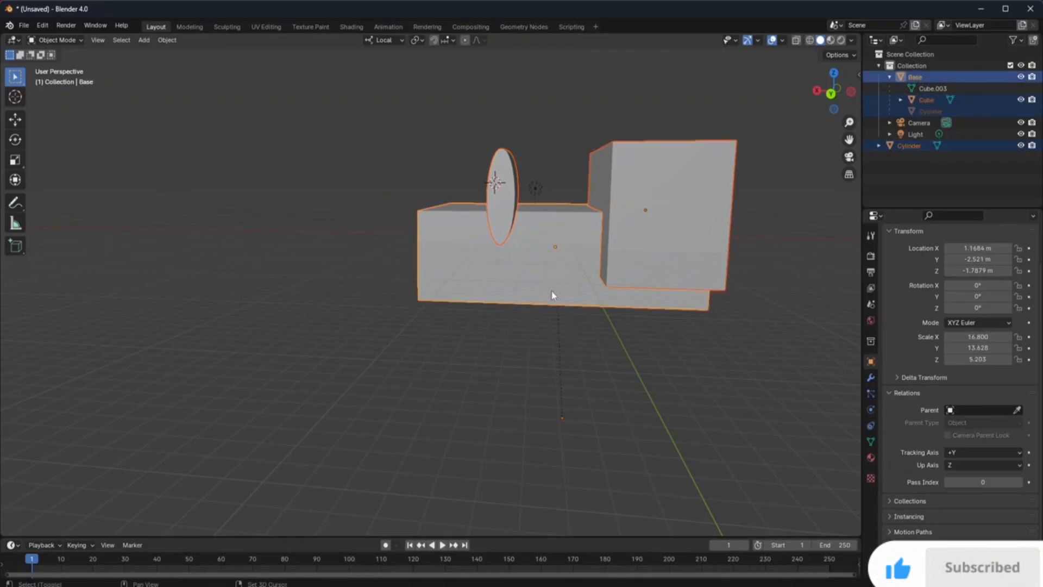
{"action": "left_click", "coordinate": [553, 155]}
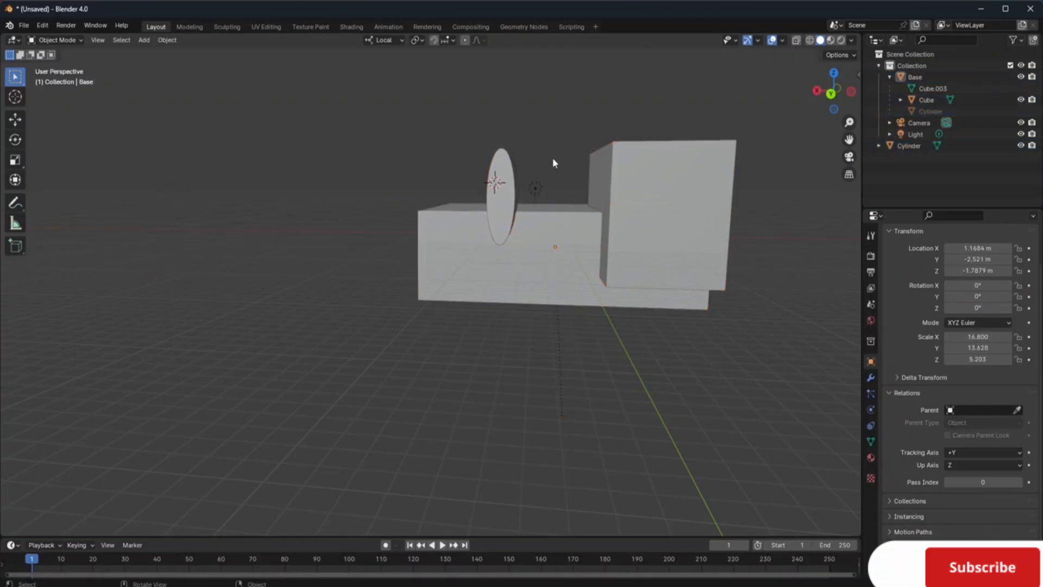
Step: Select the cylinder, the tall cube and Base together with Base as the active object, and clear the selection
{"action": "left_click", "coordinate": [506, 200]}
{"action": "left_click", "coordinate": [672, 191], "text": "shift"}
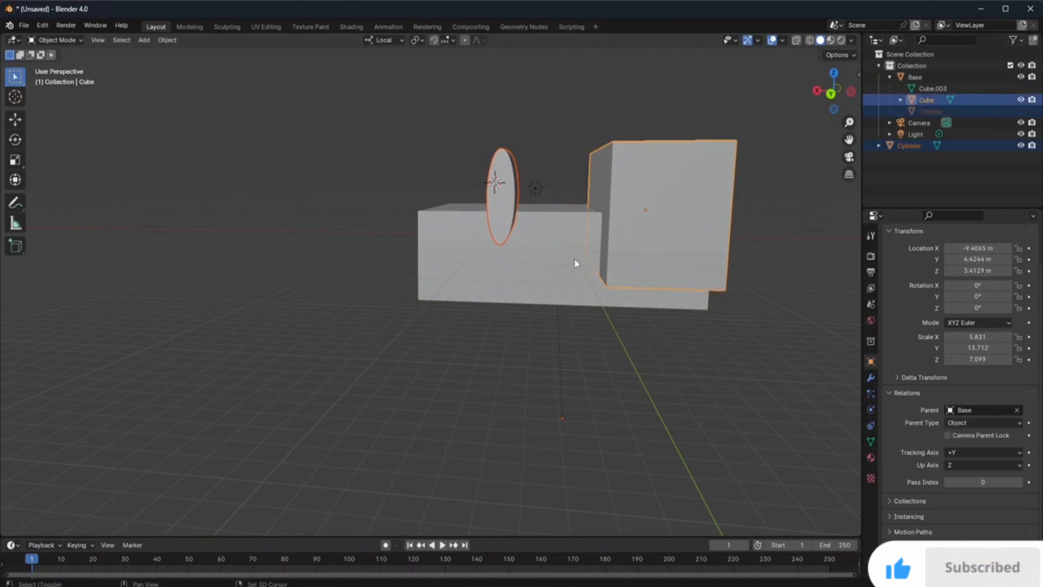
{"action": "left_click", "coordinate": [543, 283], "text": "shift"}
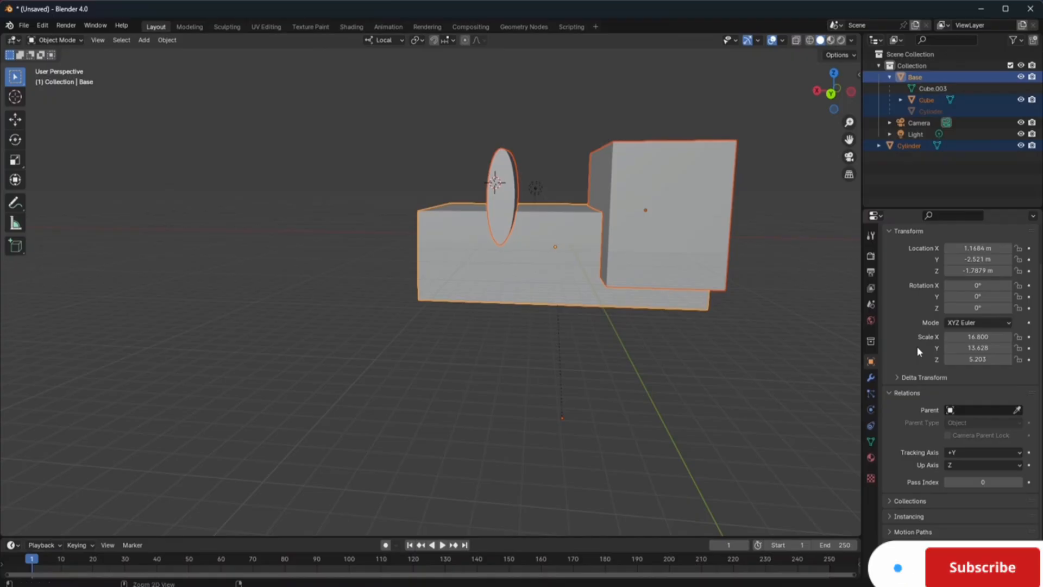
{"action": "left_click", "coordinate": [901, 171]}
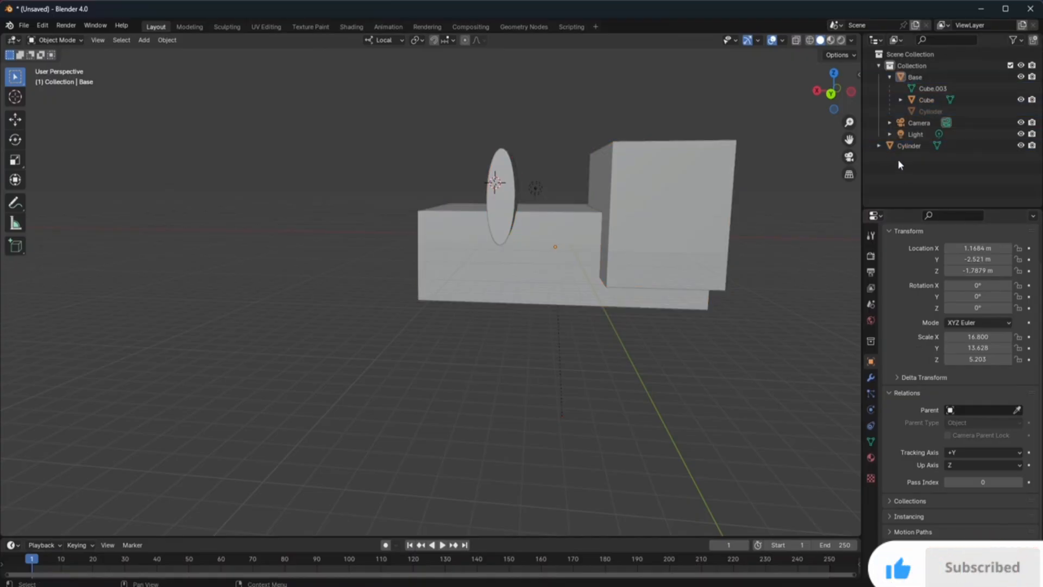
Step: Move the Cylinder from the Scene Collection level into Collection, so it is listed under its parent Base
{"action": "left_click", "coordinate": [889, 78]}
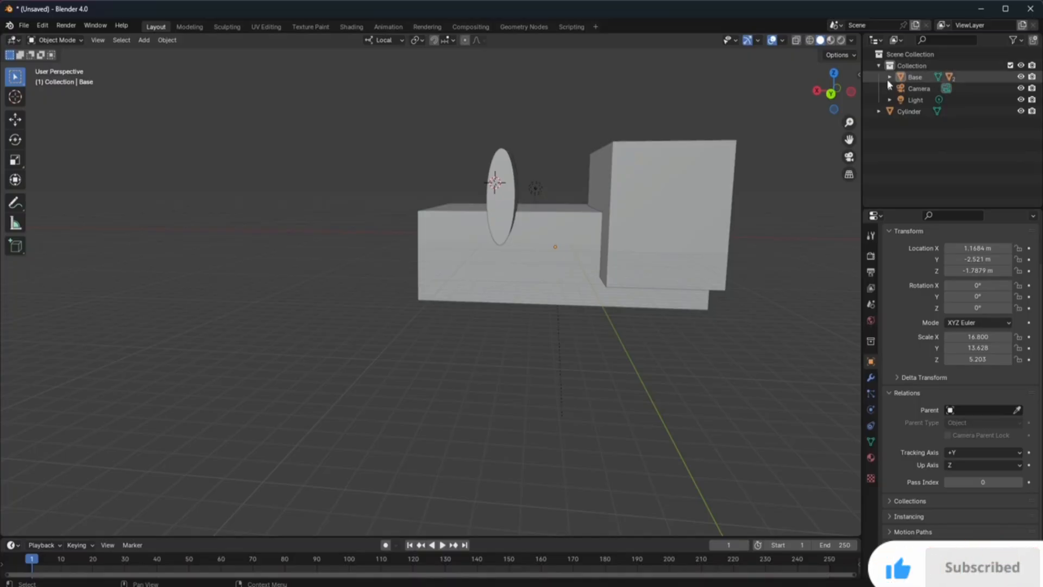
{"action": "left_click", "coordinate": [889, 77]}
{"action": "left_click", "coordinate": [922, 101]}
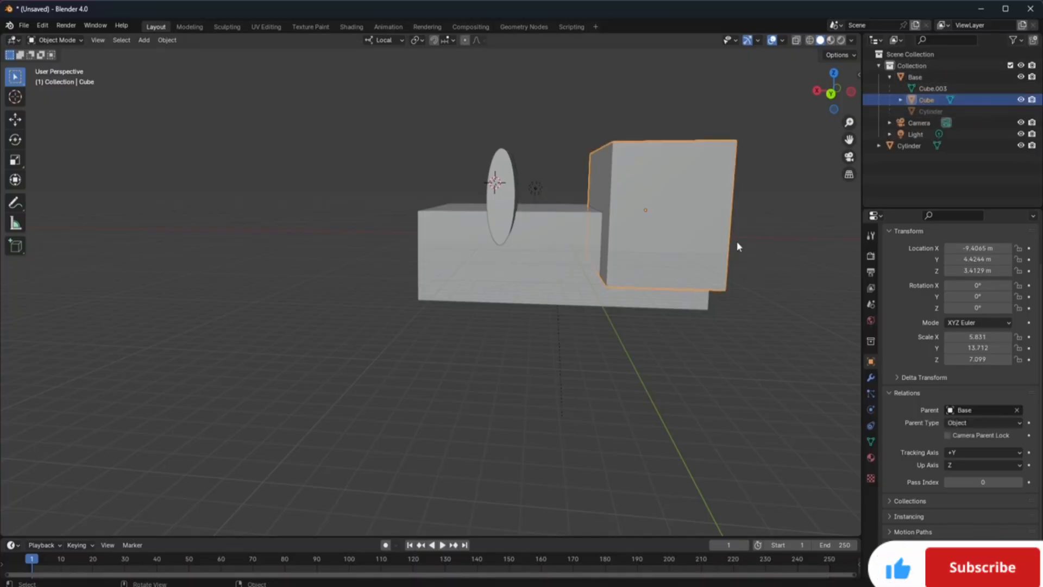
{"action": "left_click", "coordinate": [934, 113]}
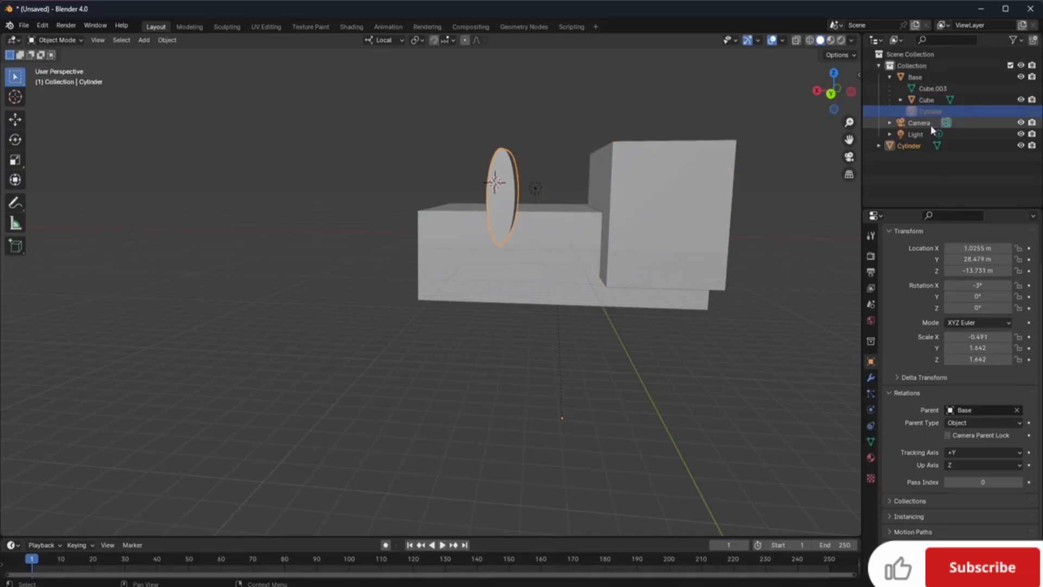
{"action": "left_click_drag", "start_coordinate": [920, 145], "coordinate": [899, 90]}
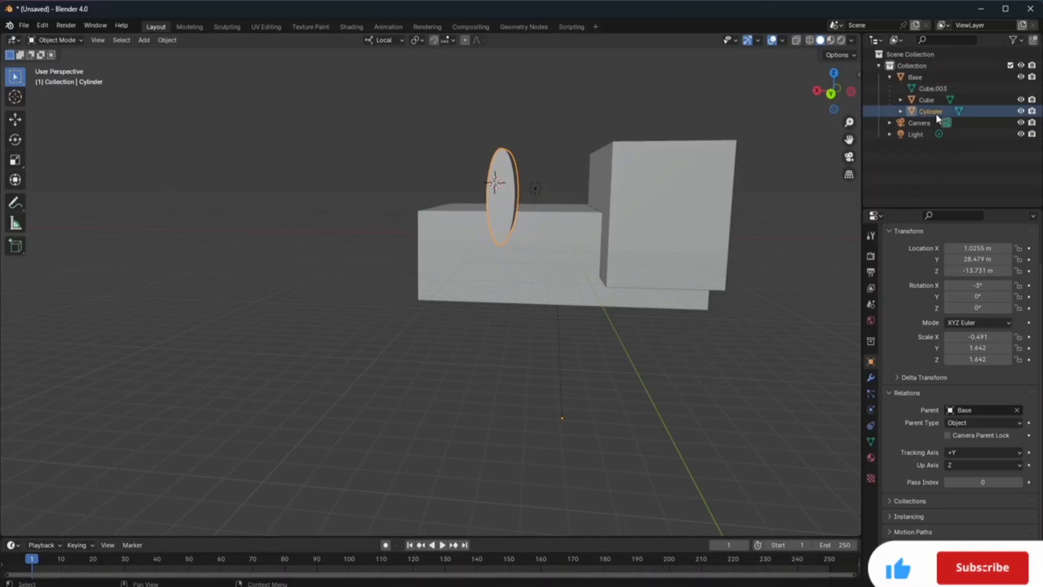
Step: Check the Cube child and its parent Base, collapse Base's hierarchy, and leave only Base selected
{"action": "left_click", "coordinate": [928, 100]}
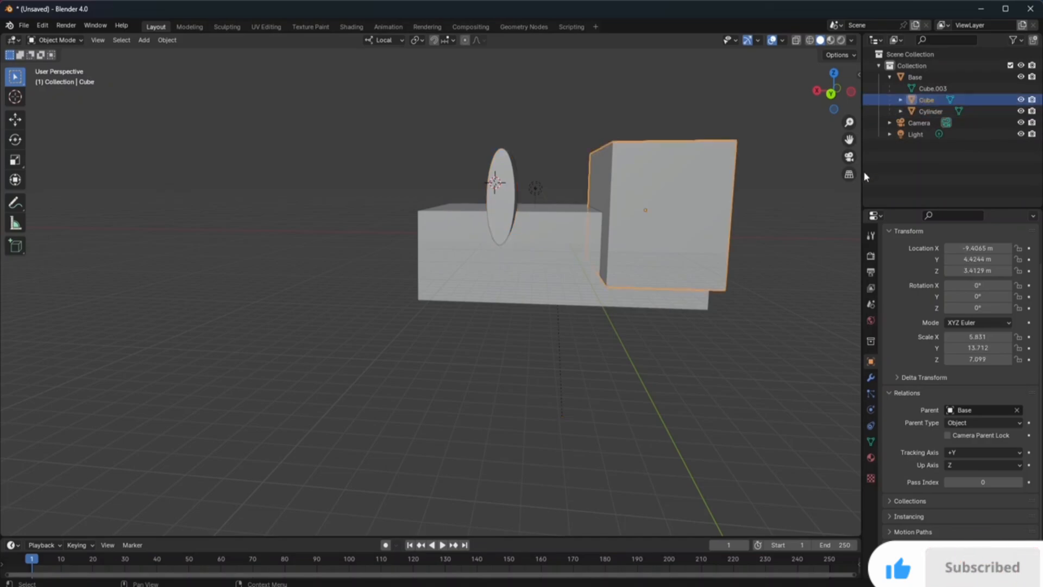
{"action": "left_click", "coordinate": [532, 233]}
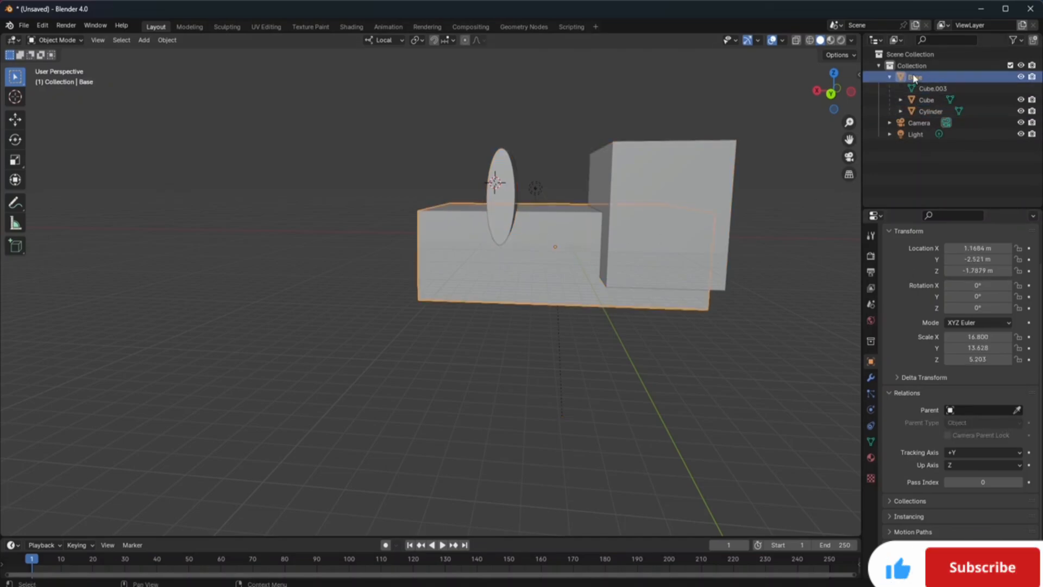
{"action": "left_click", "coordinate": [890, 77]}
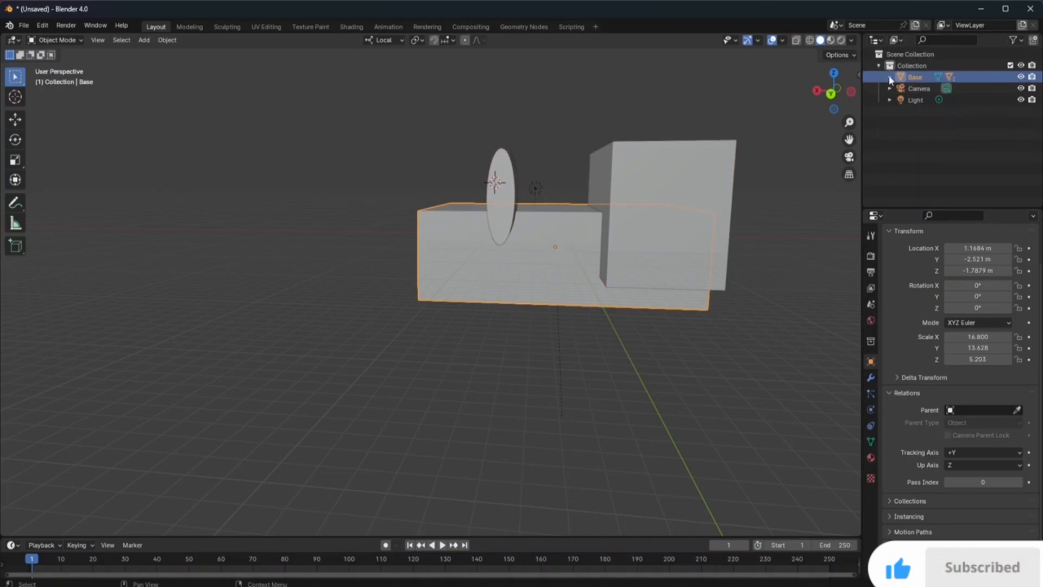
{"action": "left_click", "coordinate": [914, 132]}
{"action": "left_click", "coordinate": [914, 78]}
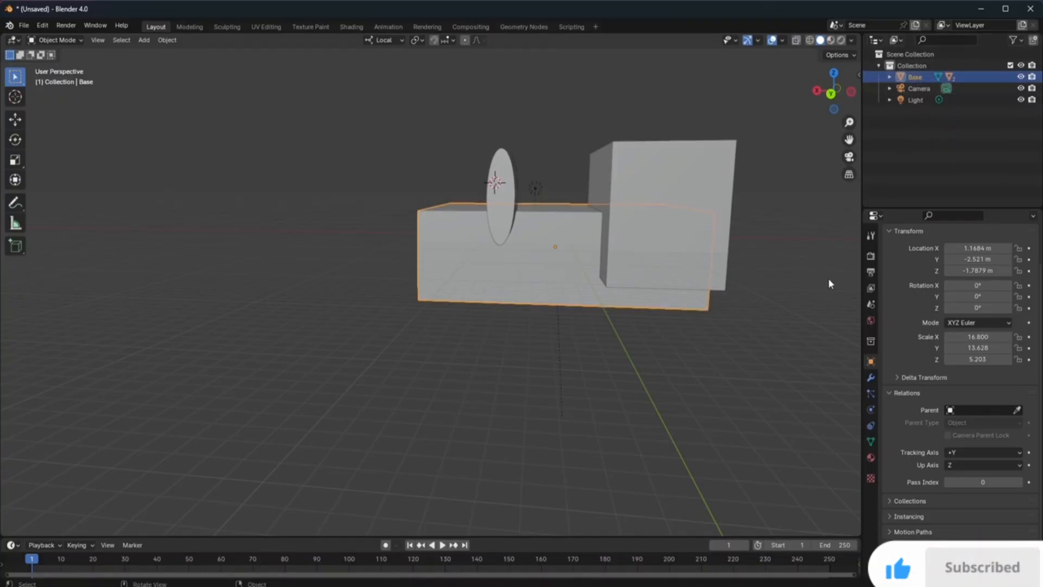